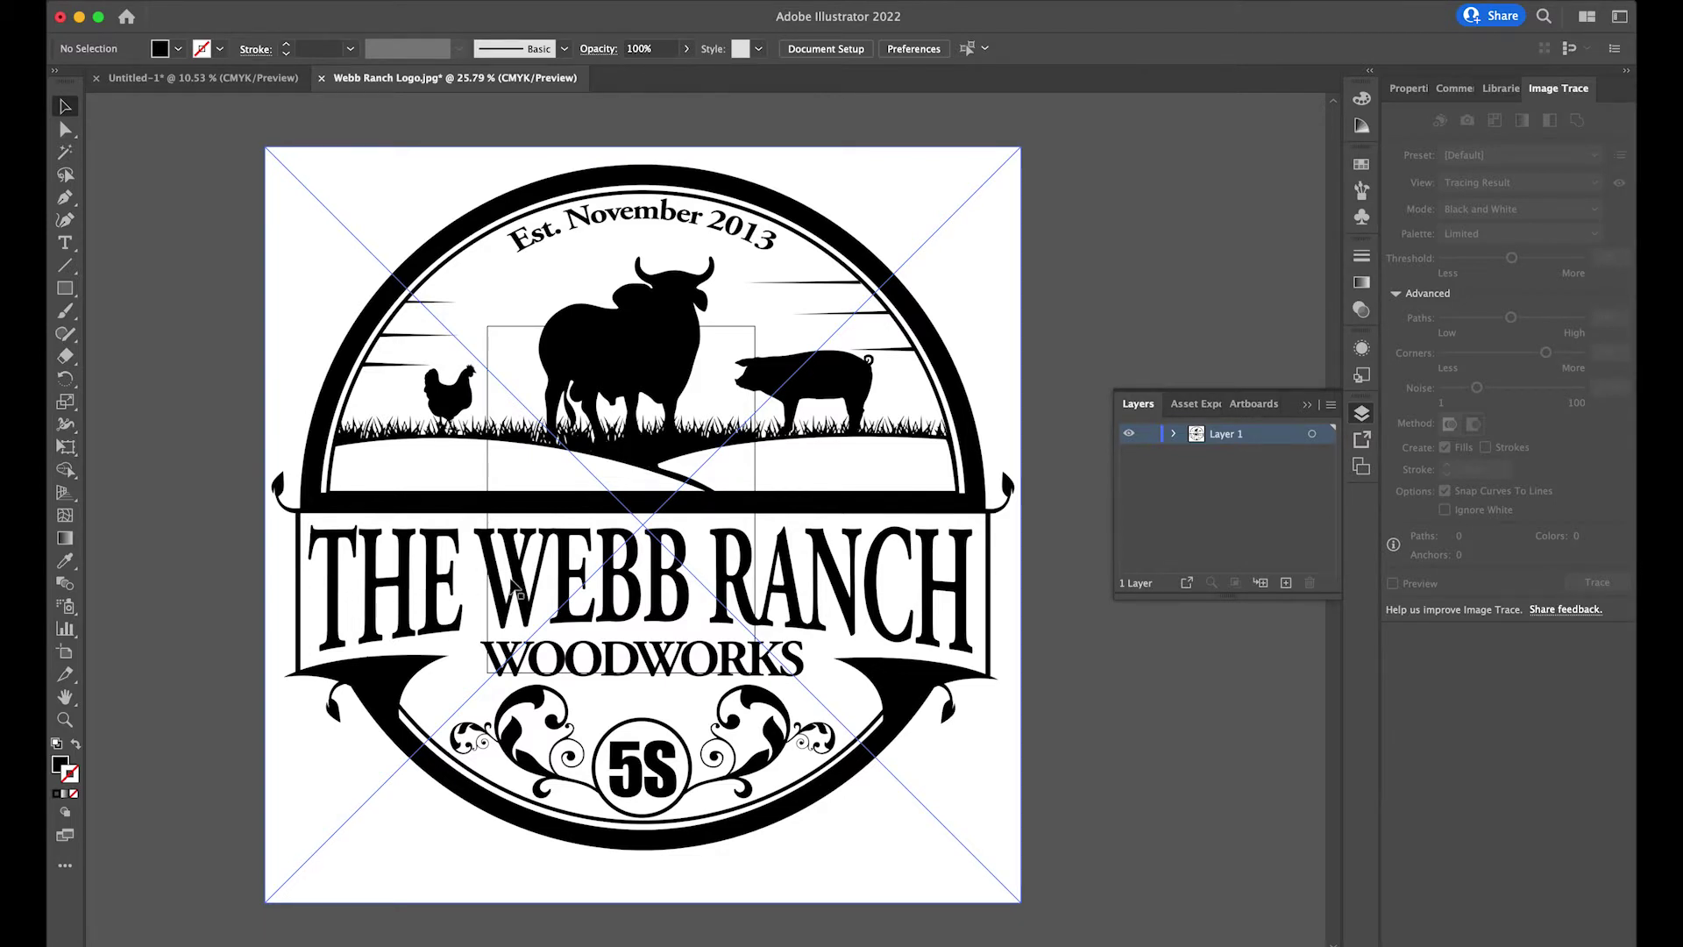
Step: Select the placed logo image and preview its Black and White image trace
left_click(873, 602)
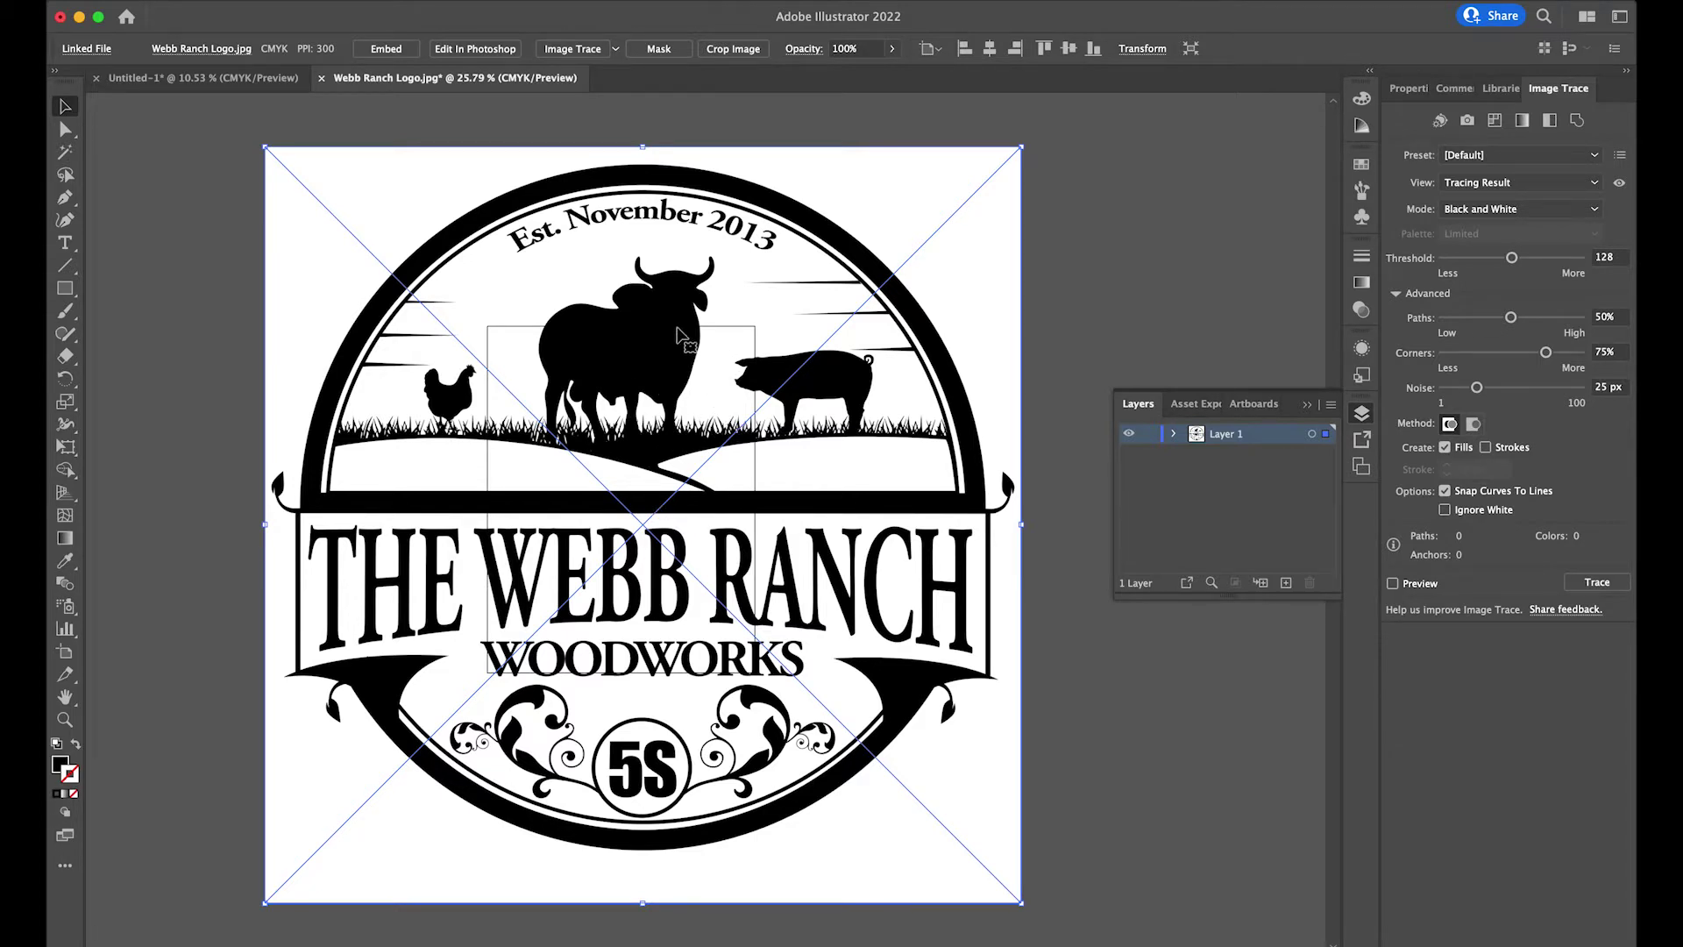
left_click(1393, 583)
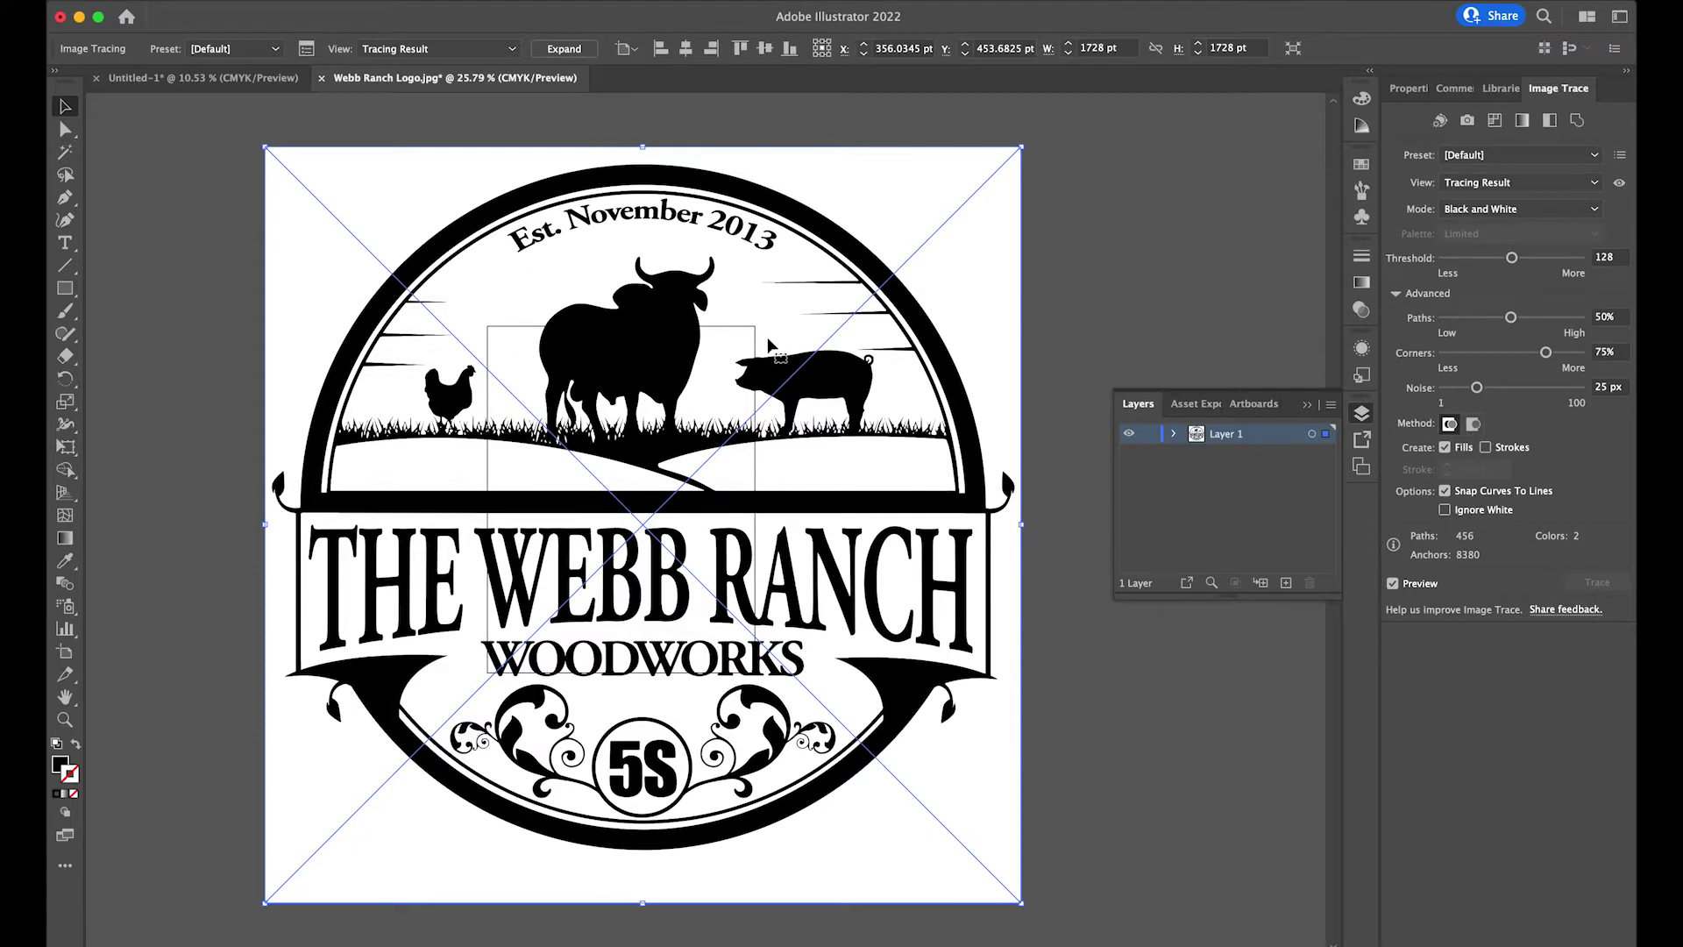
Step: Expand the trace into paths and delete the T, H, E and W letter shapes
left_click(564, 50)
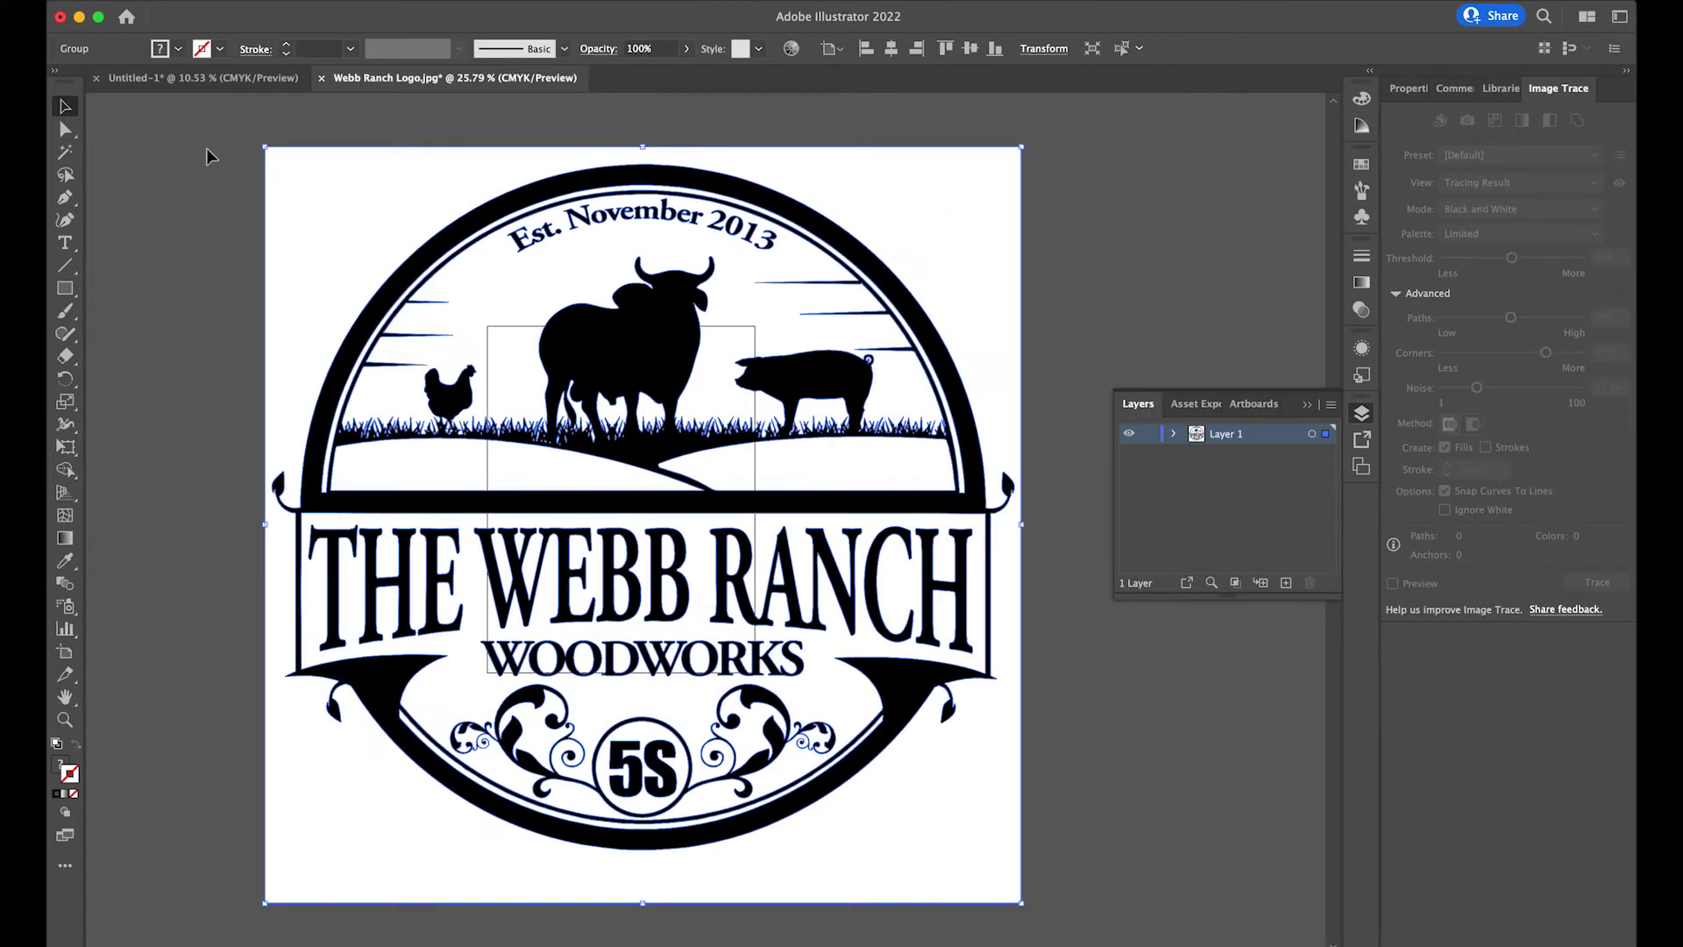
left_click(99, 145)
left_click(66, 132)
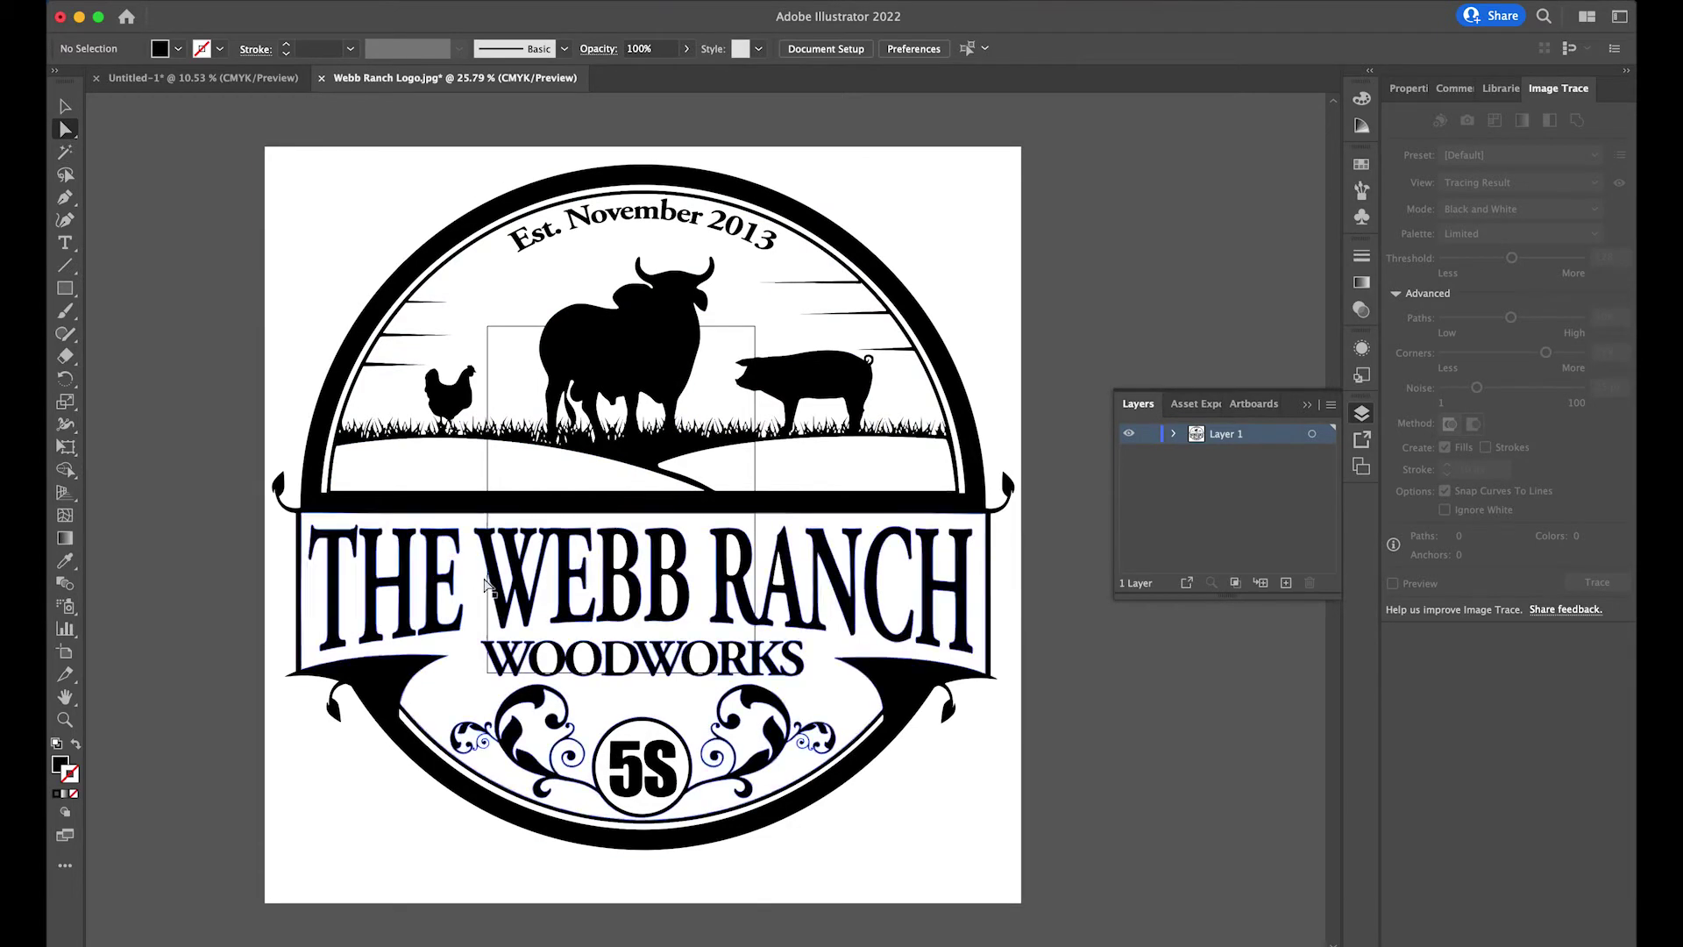
left_click(338, 593)
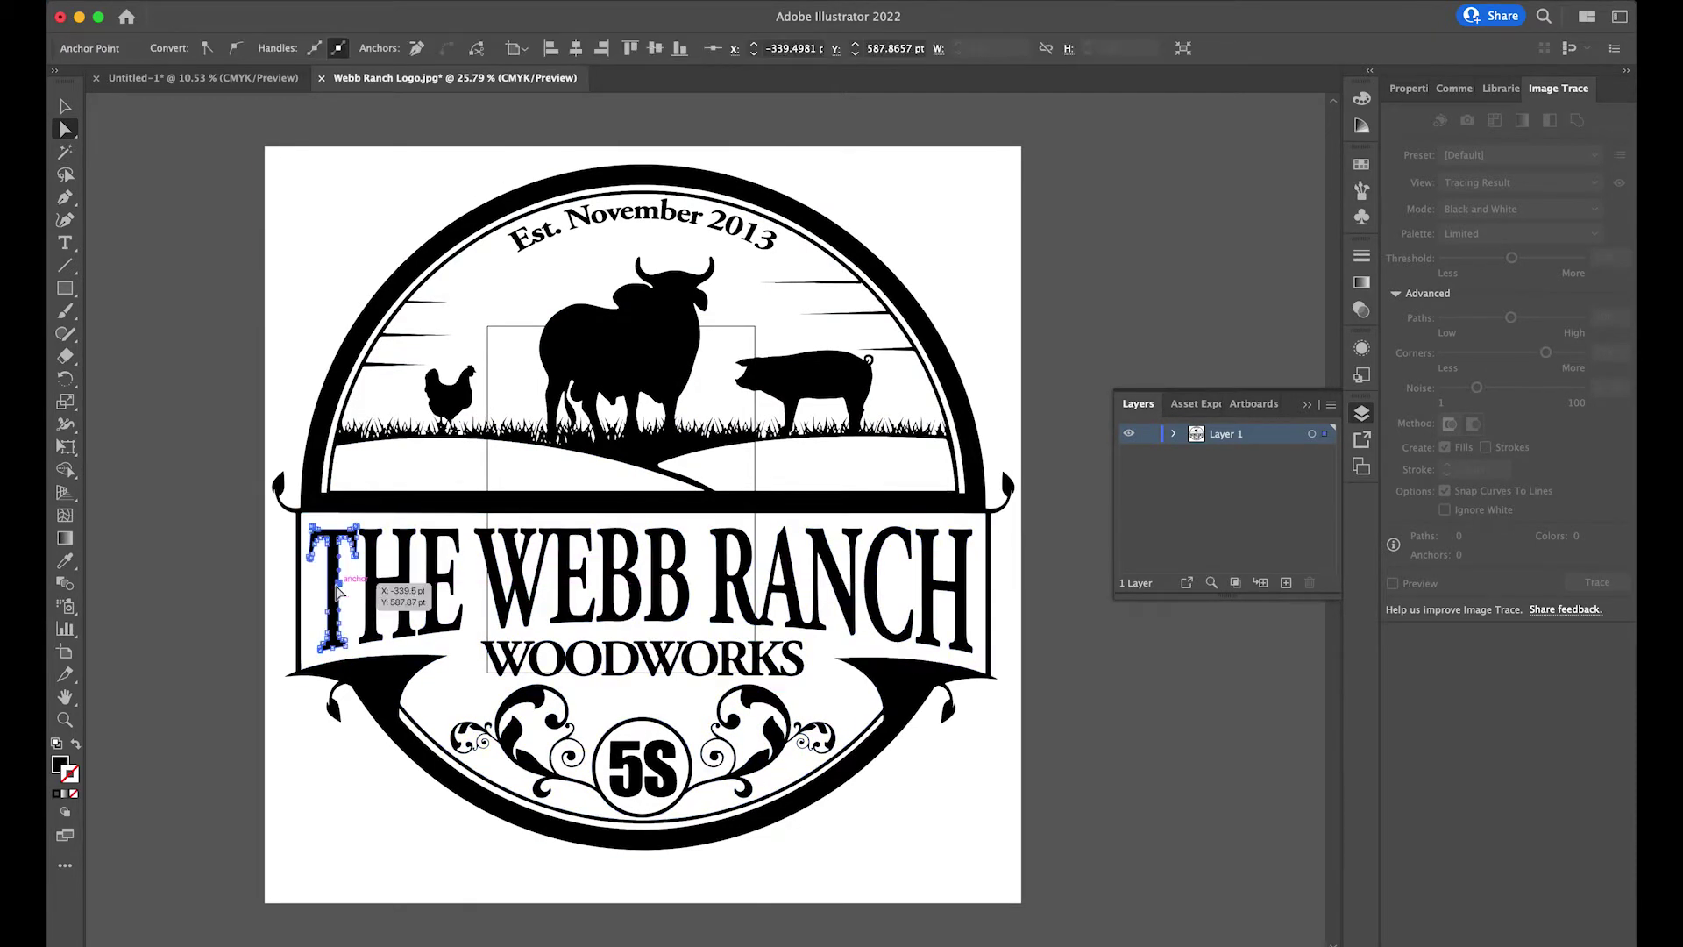
key("Delete")
key("Delete")
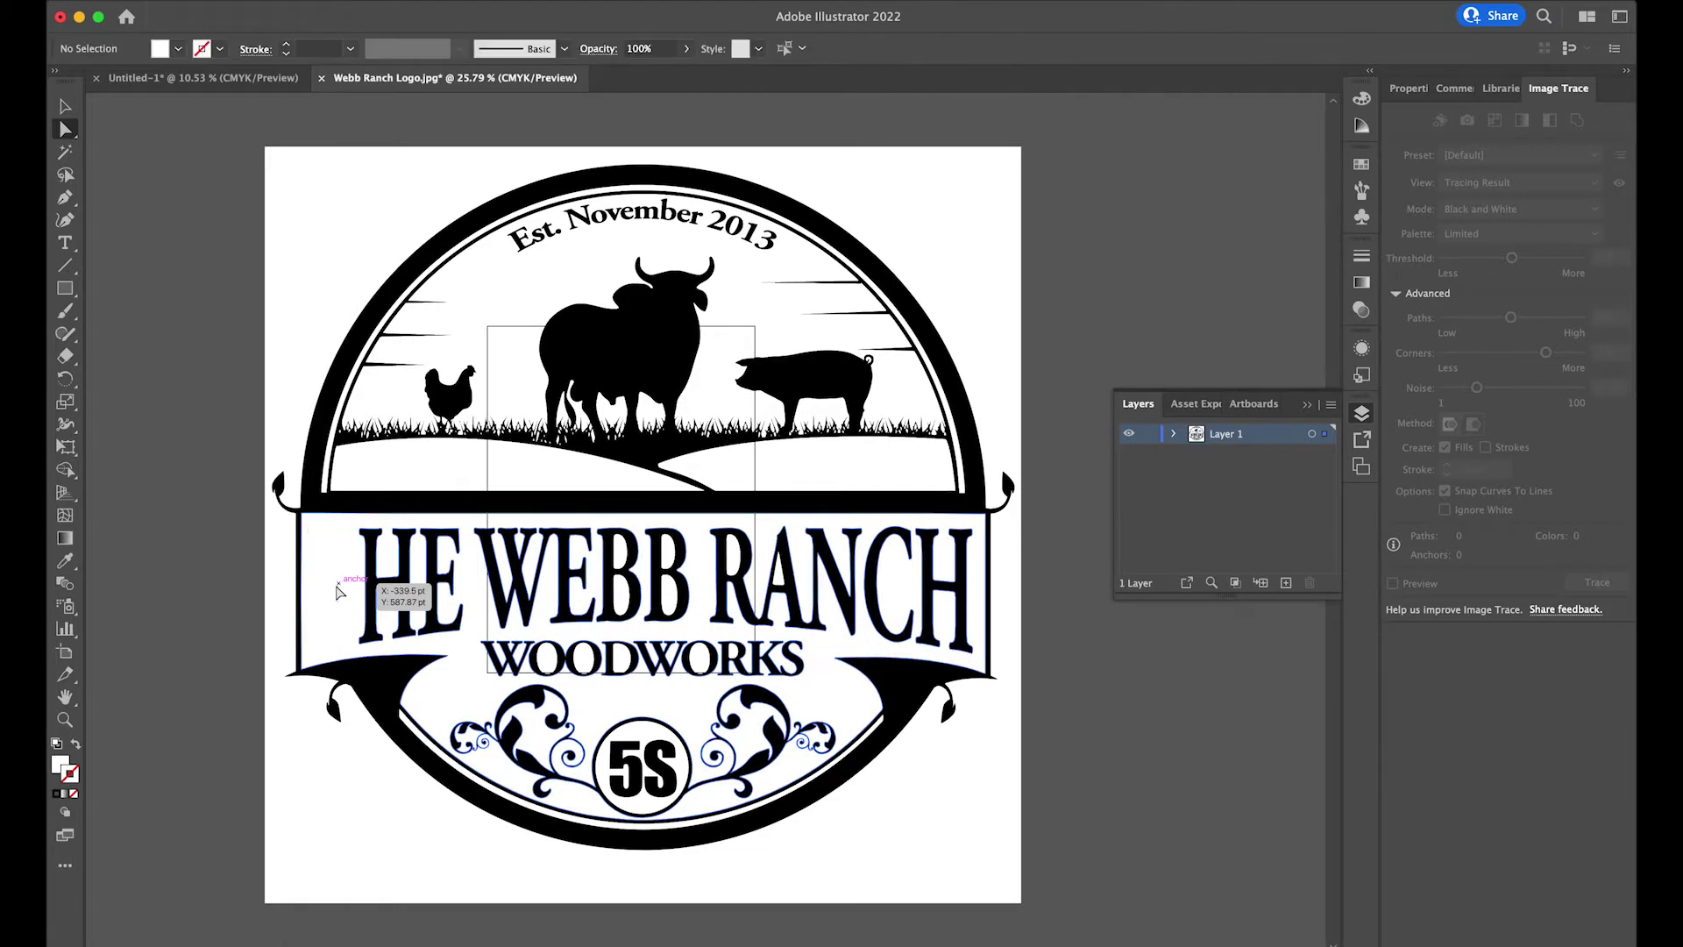
left_click(378, 588)
key("Delete")
key("Delete")
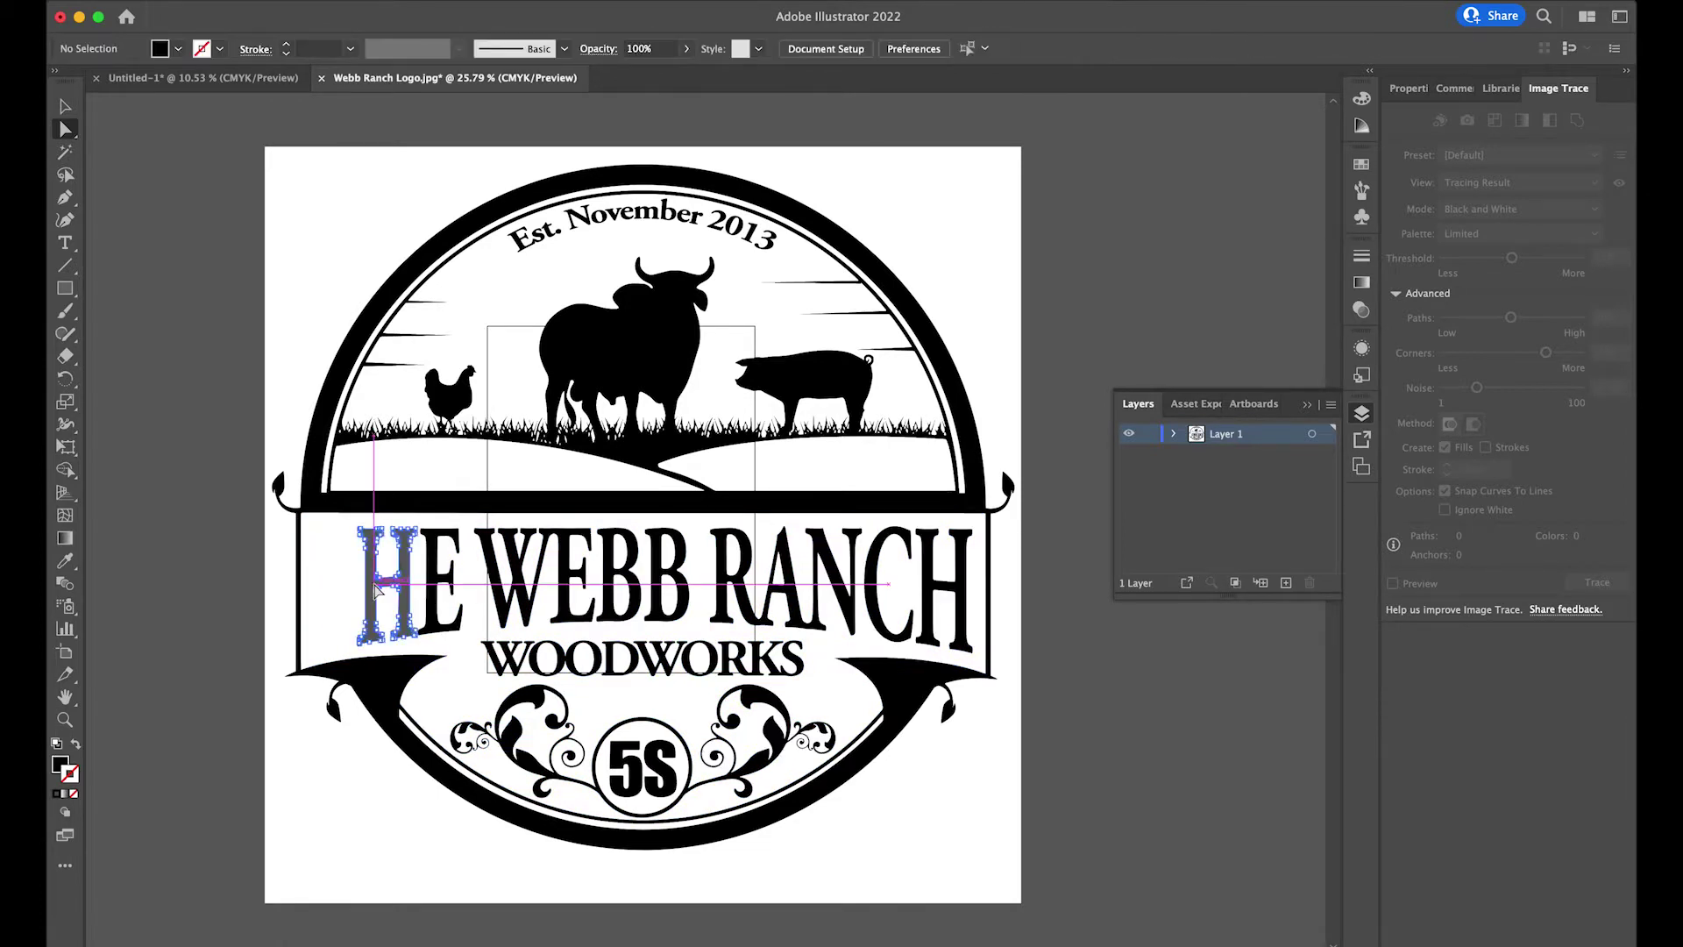
left_click(435, 589)
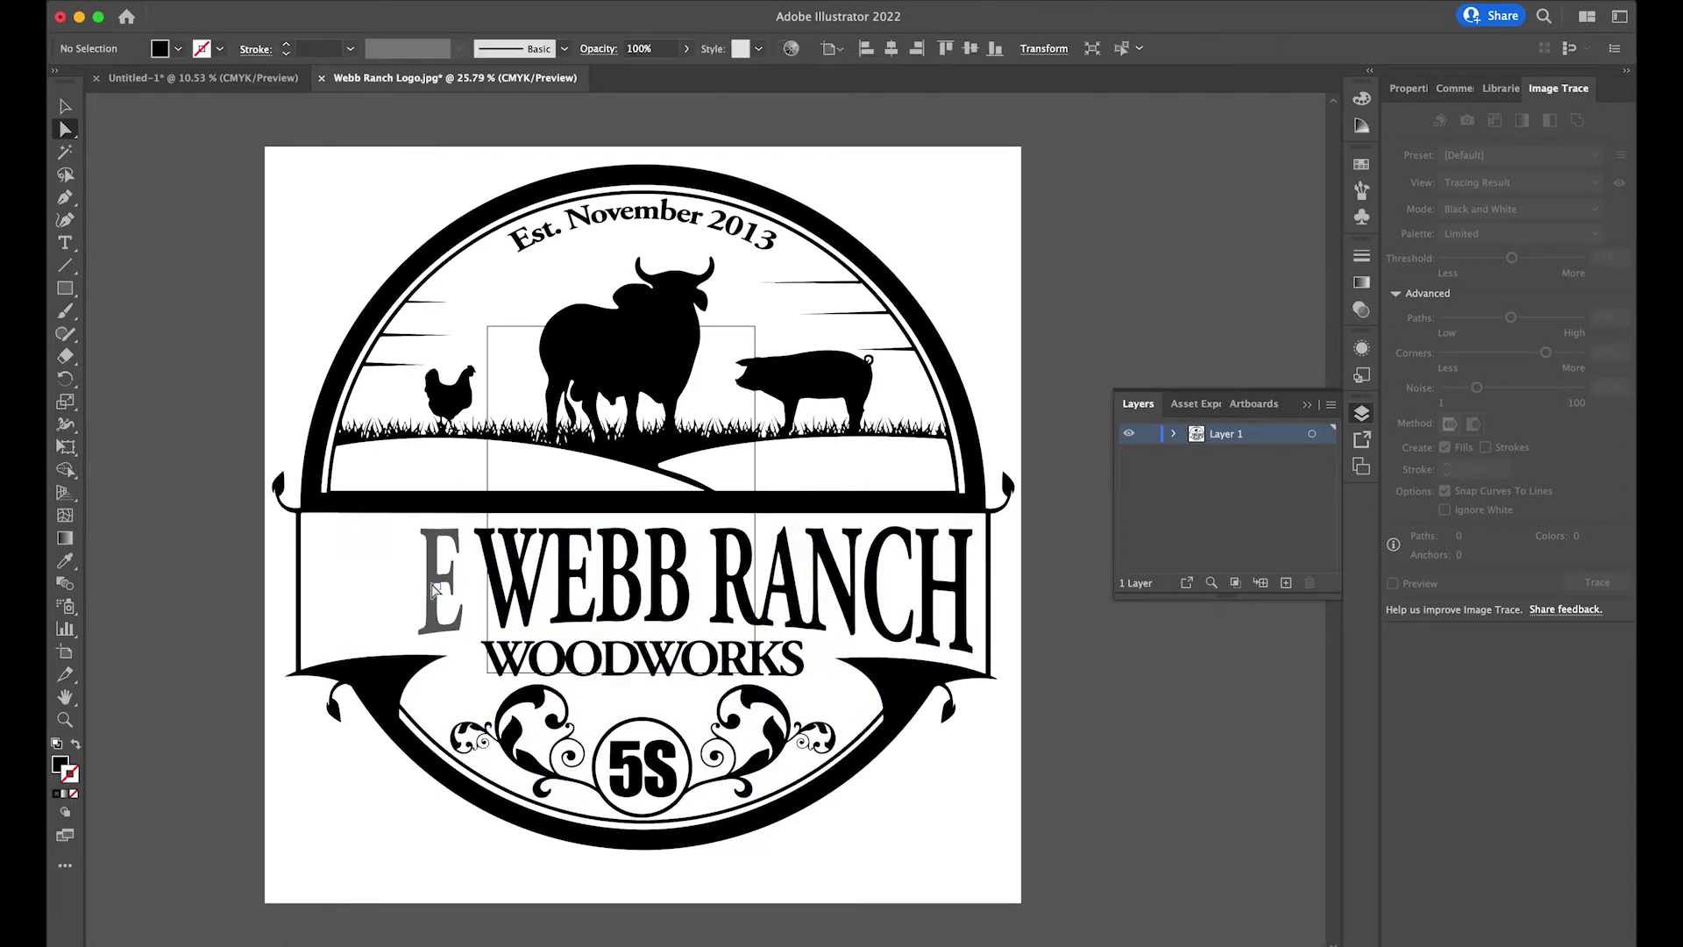
key("Delete")
left_click(488, 580)
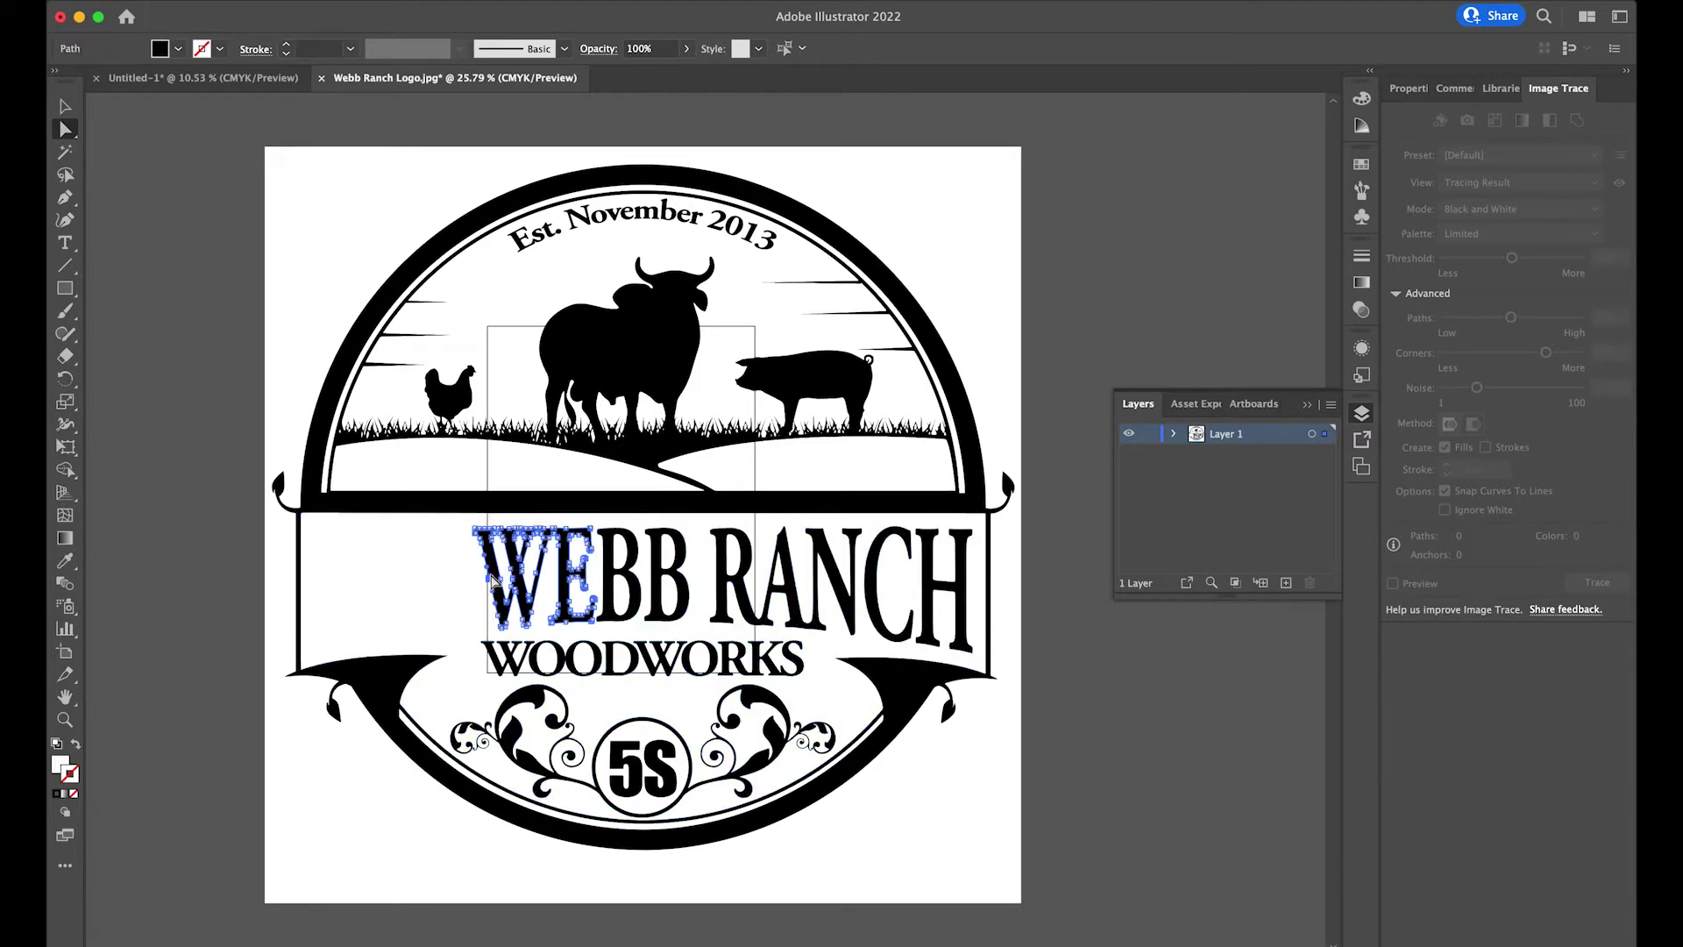
key("Delete")
Step: Undo the letter deletions to restore the W, E, H and T of THE WEBB
key("ctrl+z")
key("ctrl+z")
key("Delete")
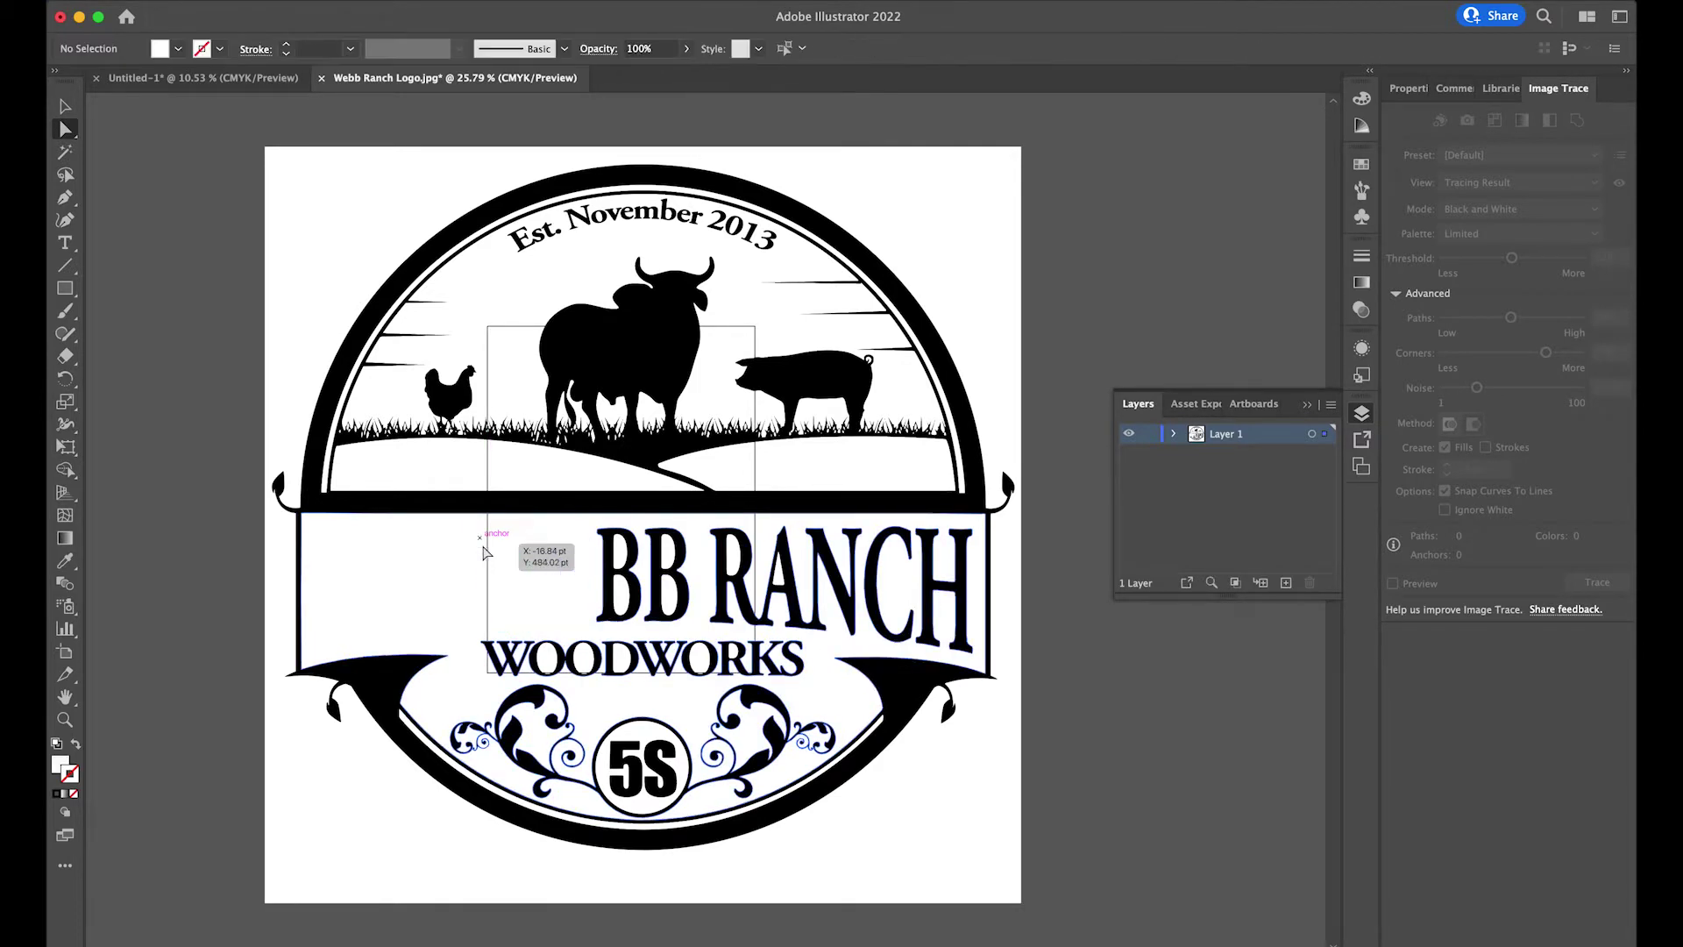
key("ctrl+z")
left_click(480, 539)
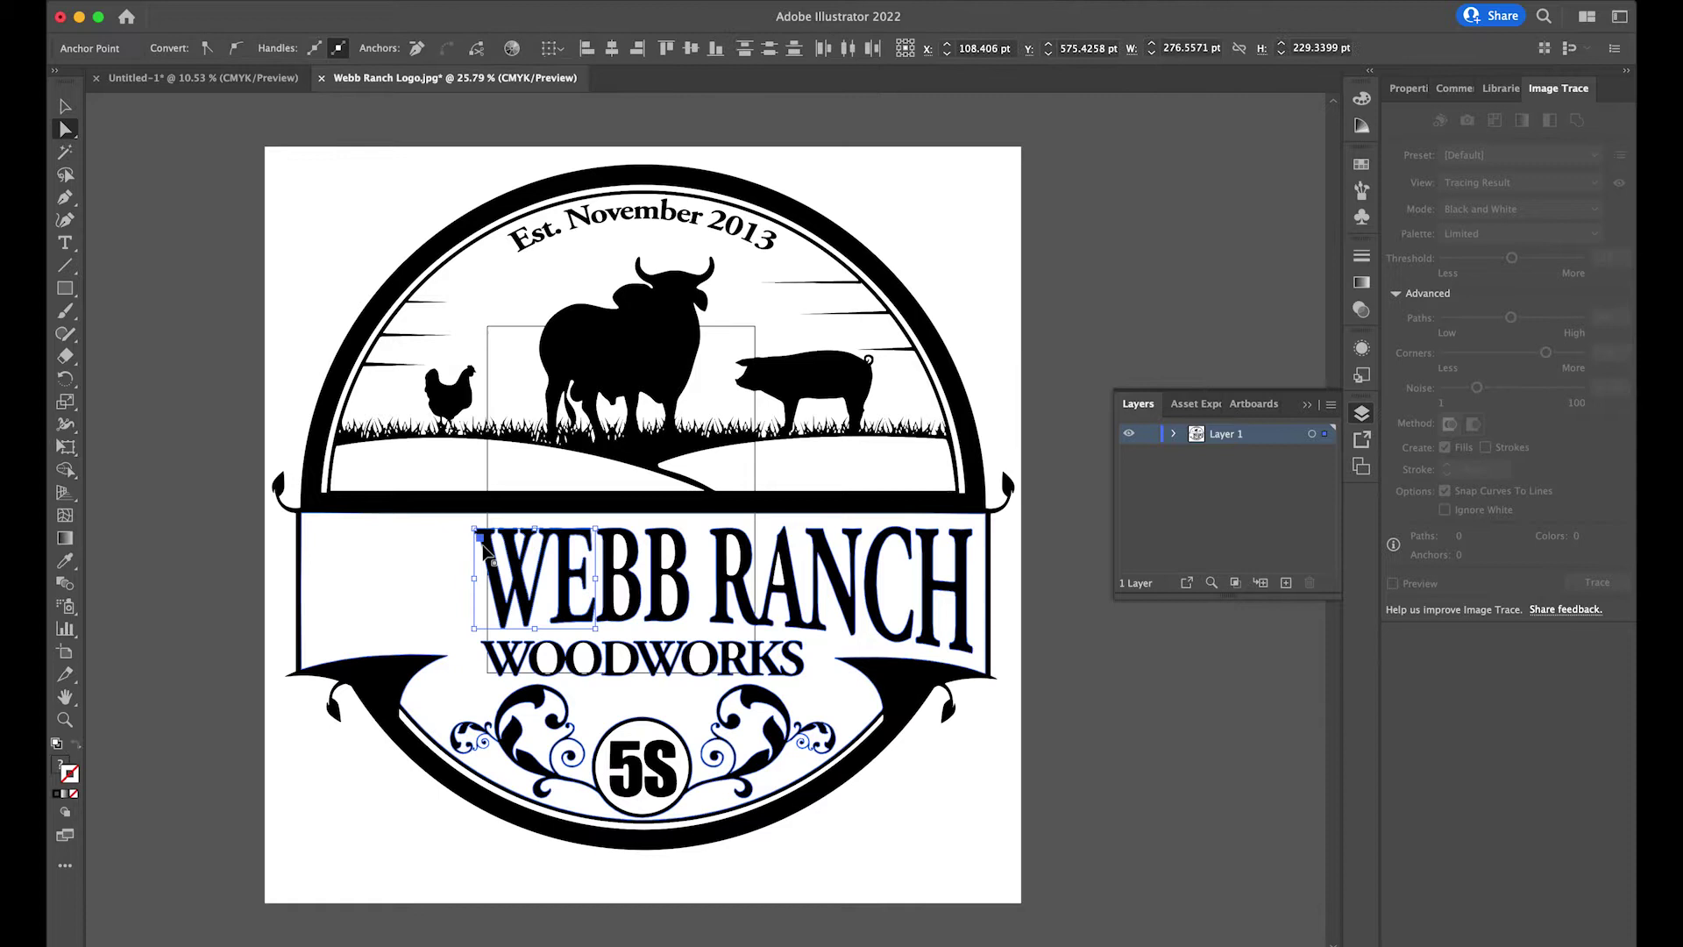
key("ctrl+z")
key("ctrl+z")
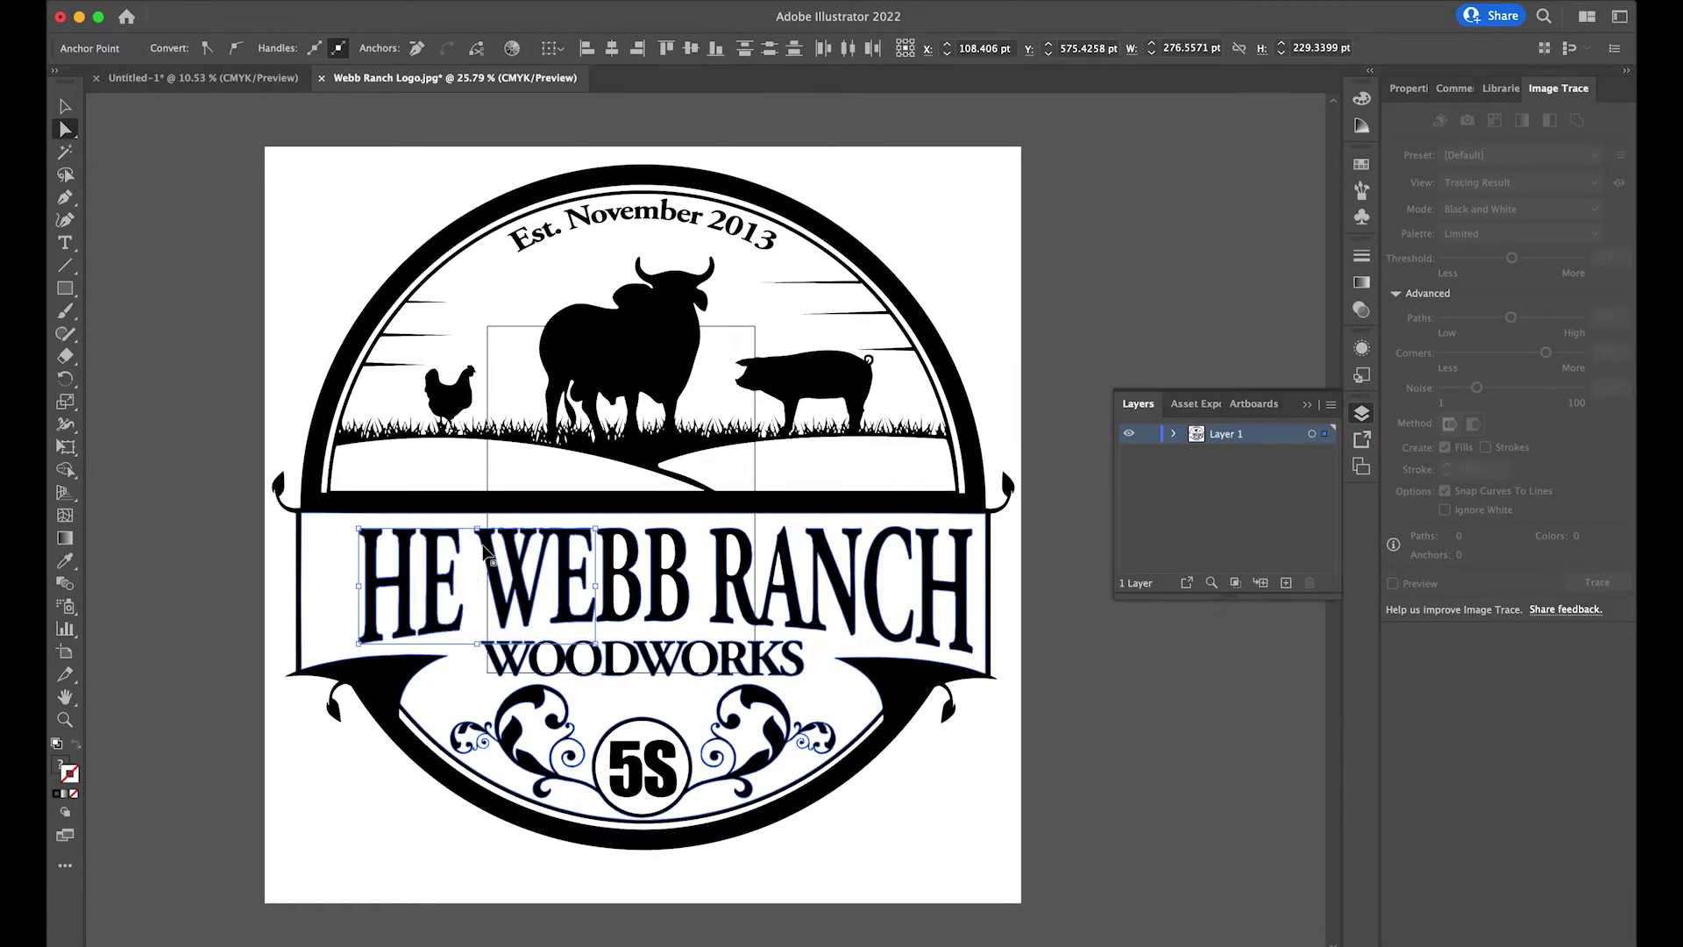
key("ctrl+z")
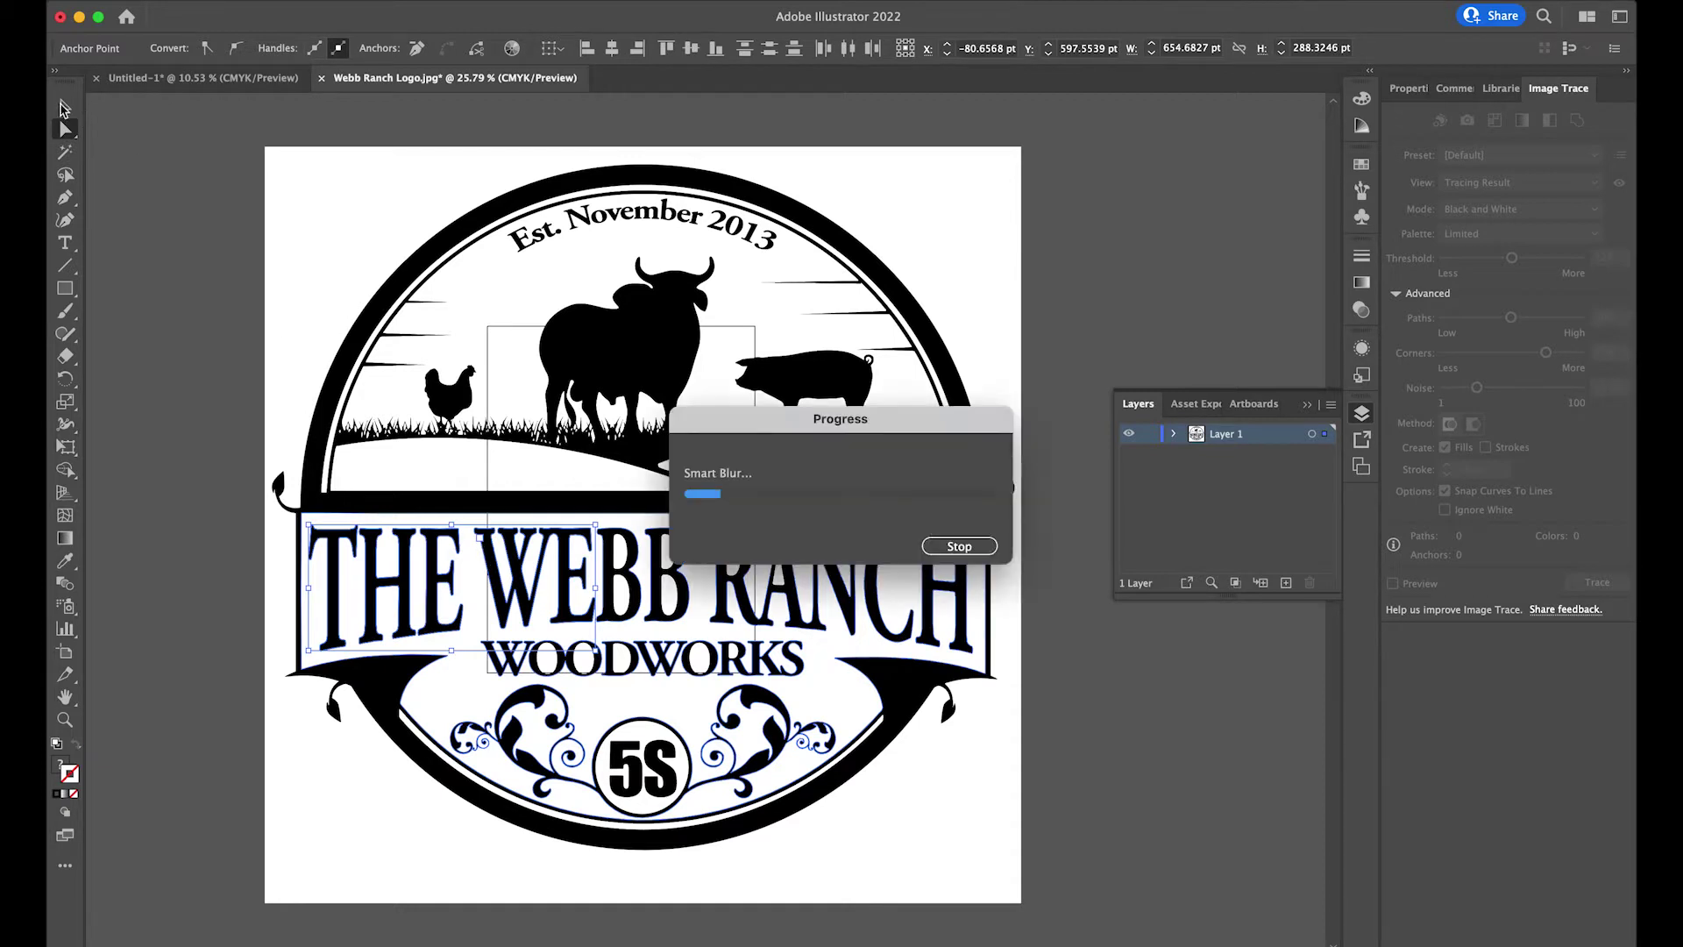
Step: Undo the expansion, retrace with Ignore White, and expand the 250-path one-color result
key("ctrl+z")
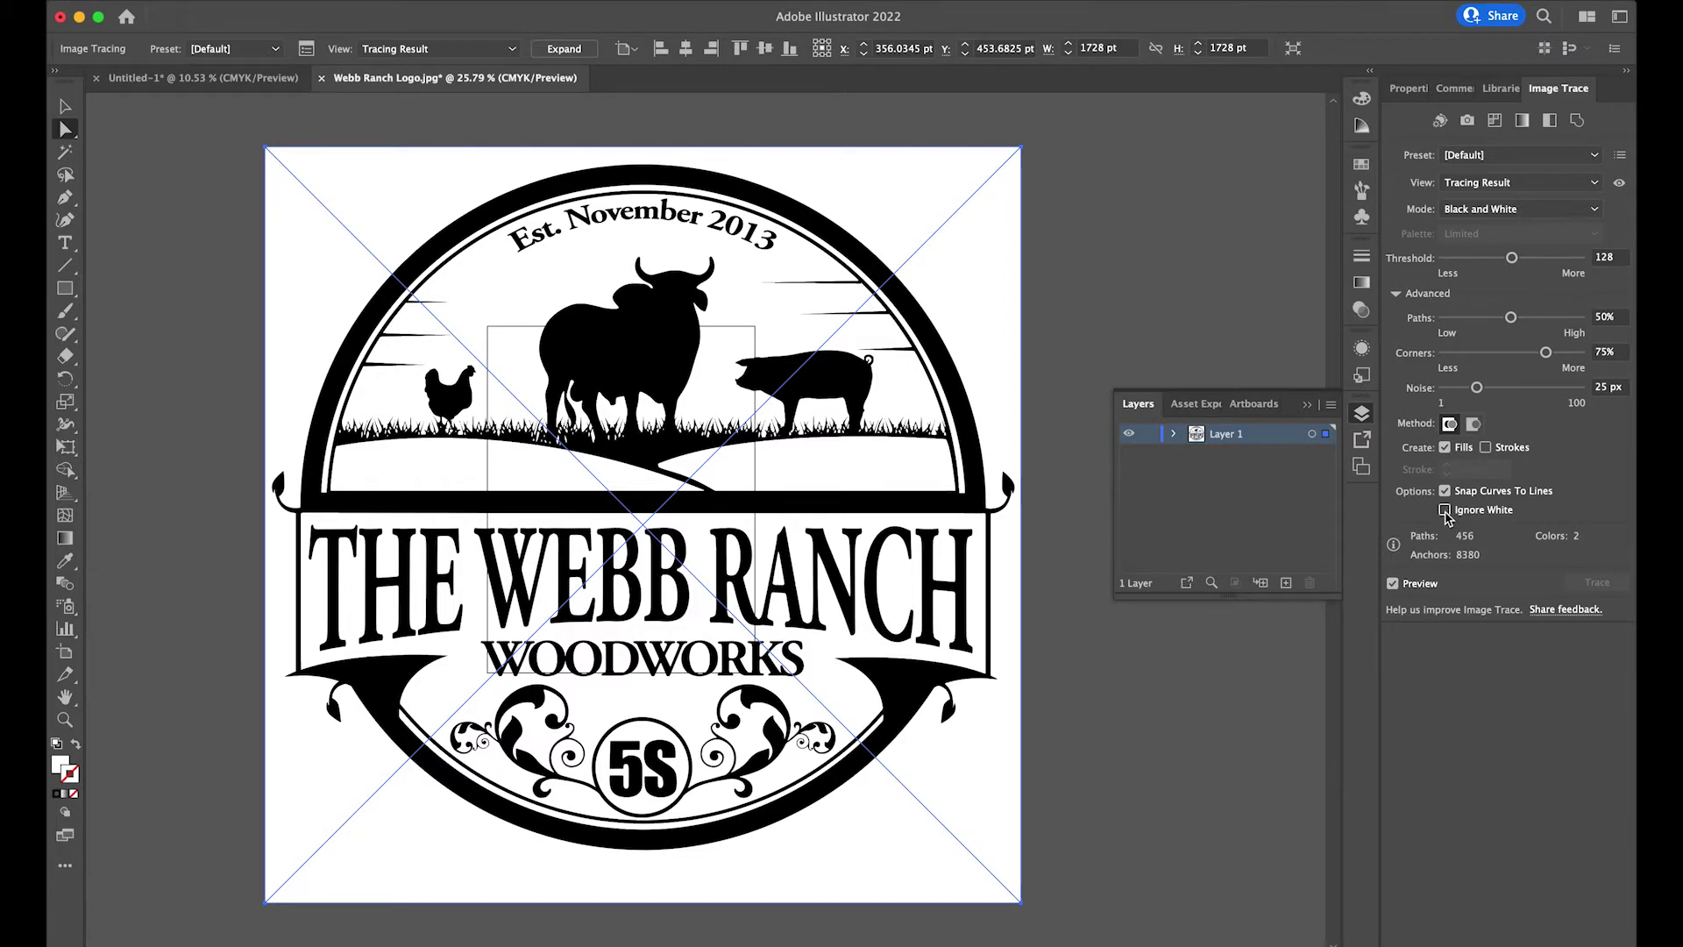
left_click(1444, 510)
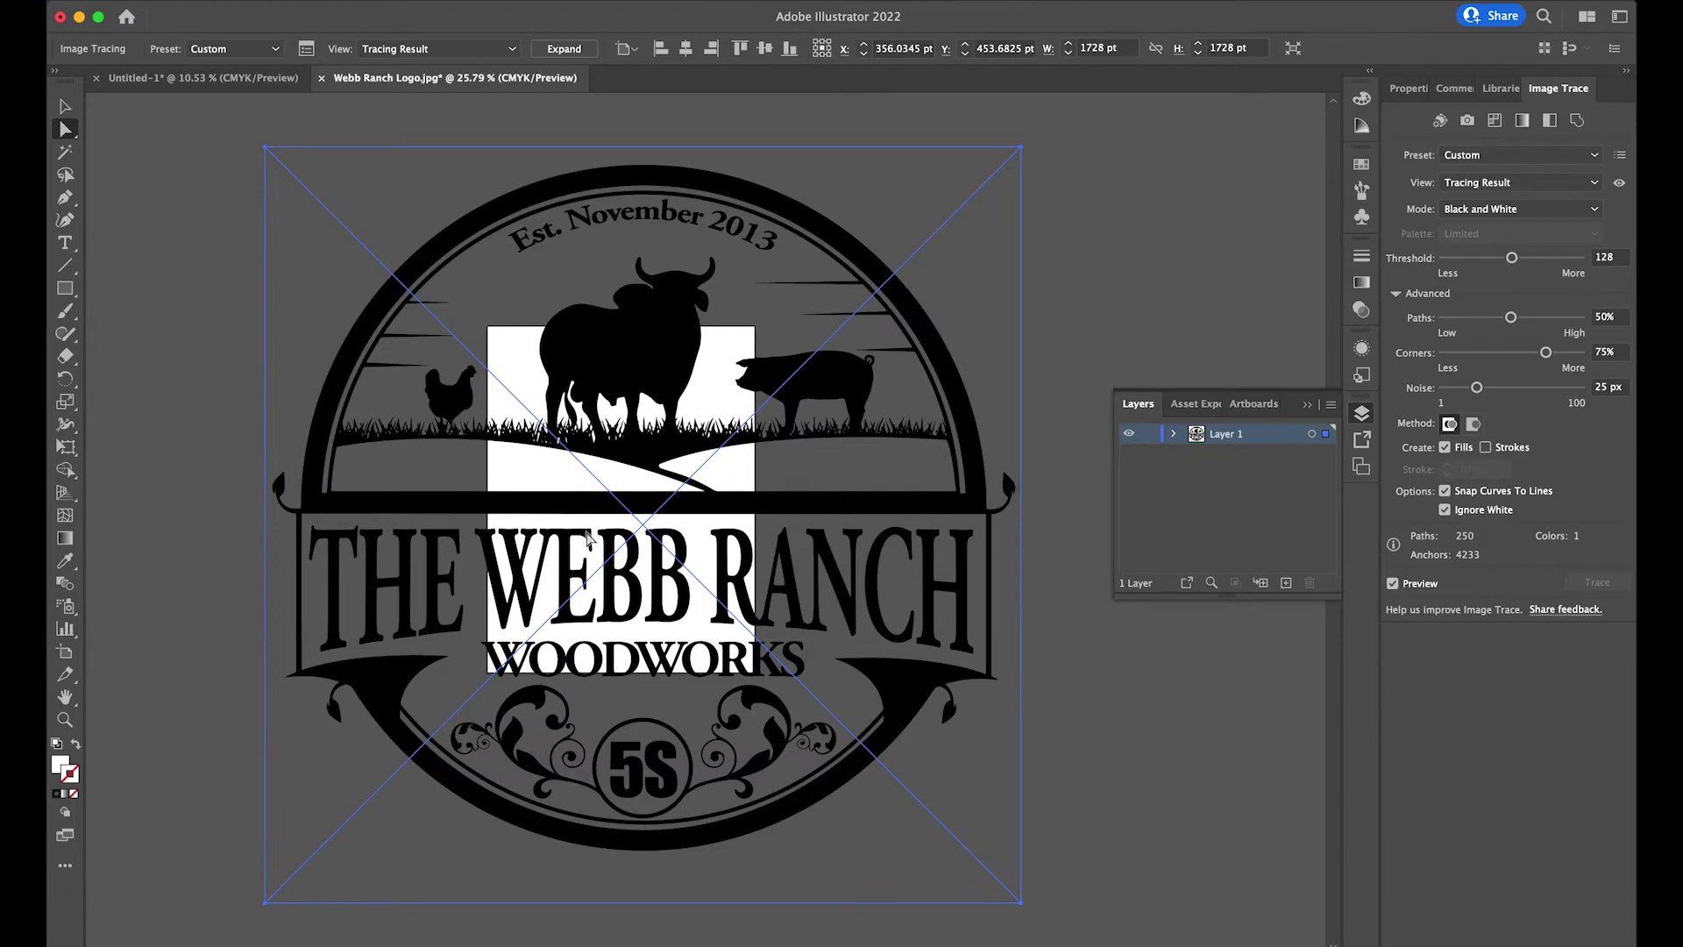
left_click(561, 50)
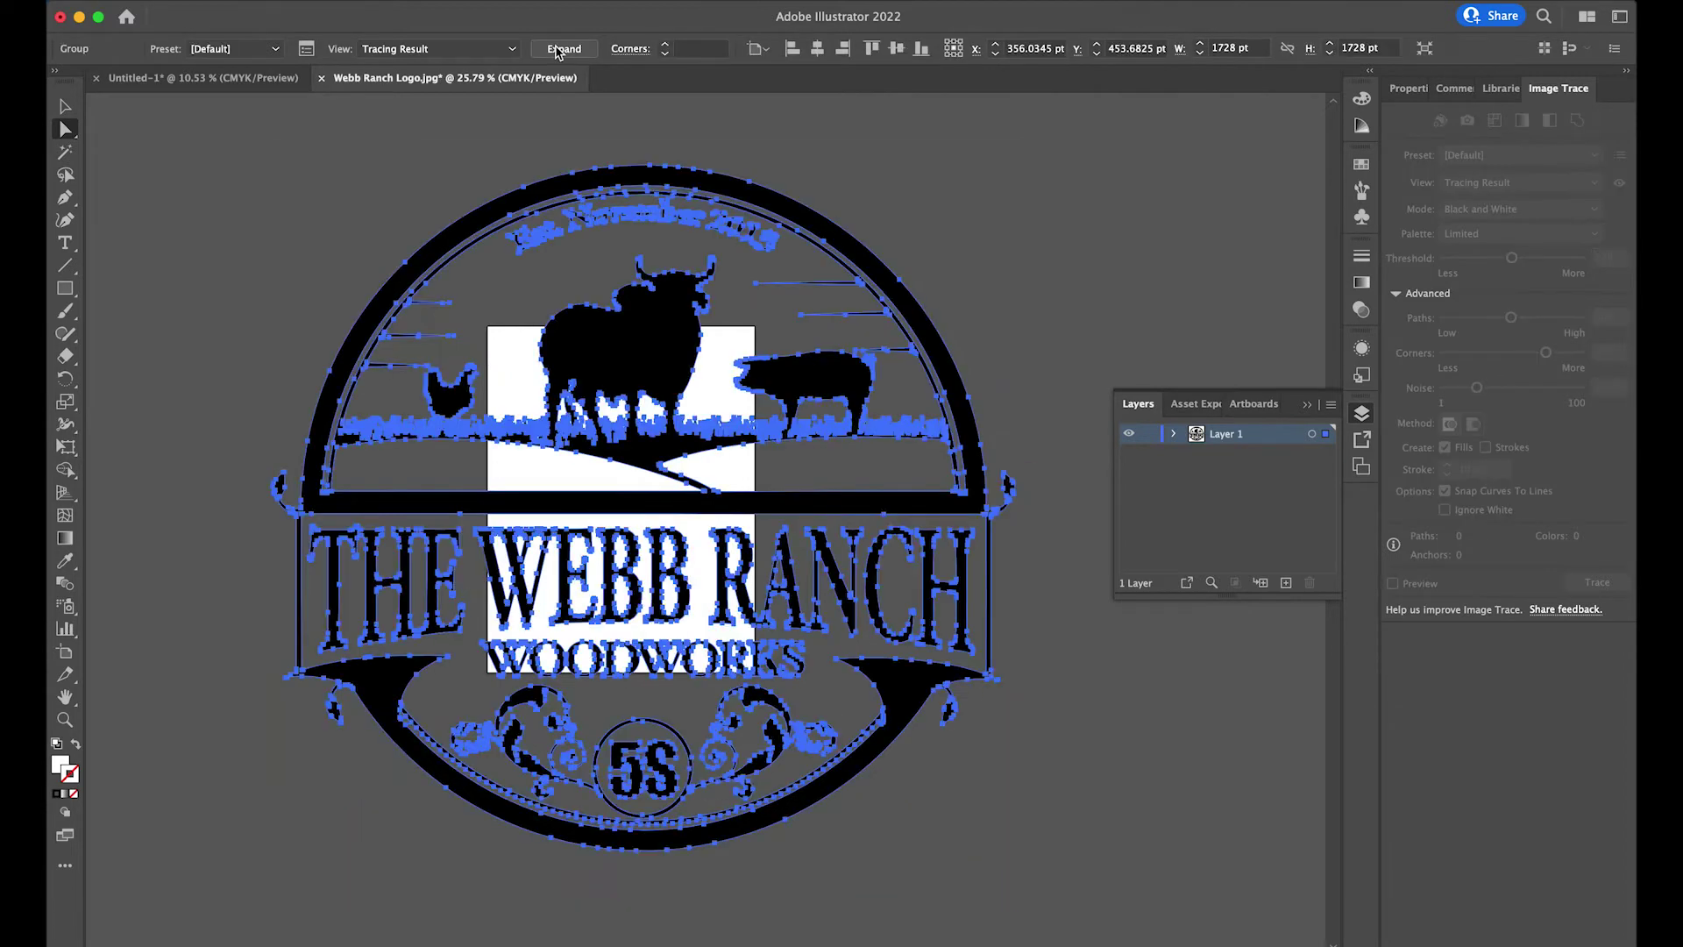
Step: Delete the THE WEBB RANCH letters and their leftover inner pieces from the banner
left_click(138, 175)
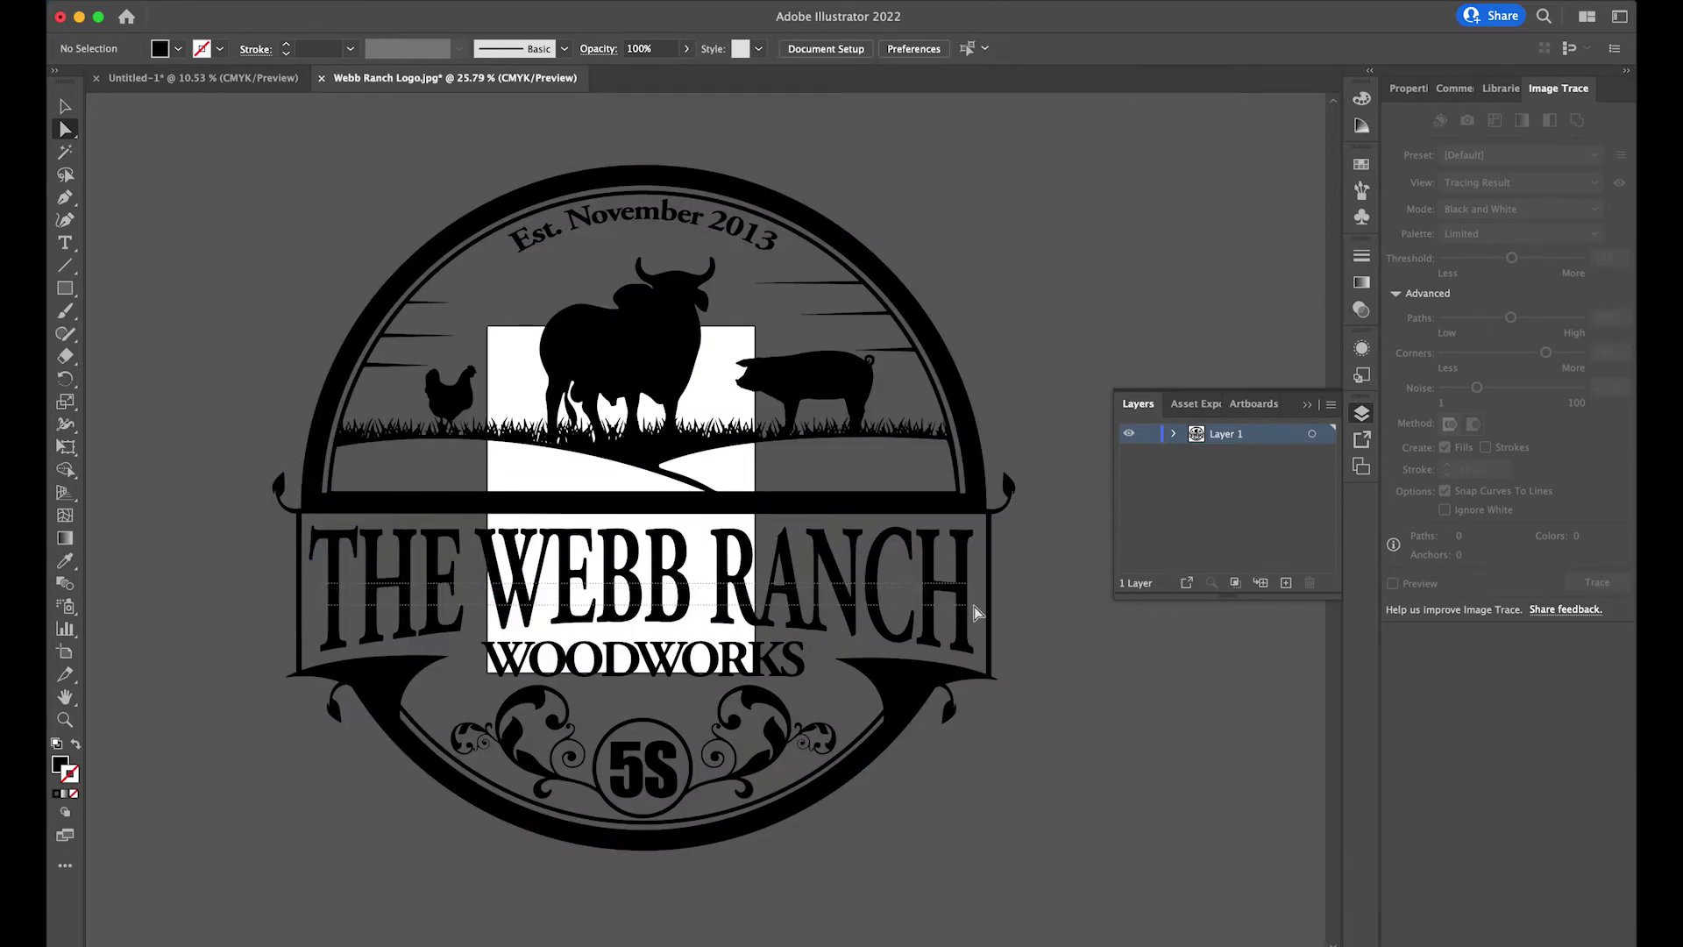
left_click_drag(977, 611, 980, 614)
key("Delete")
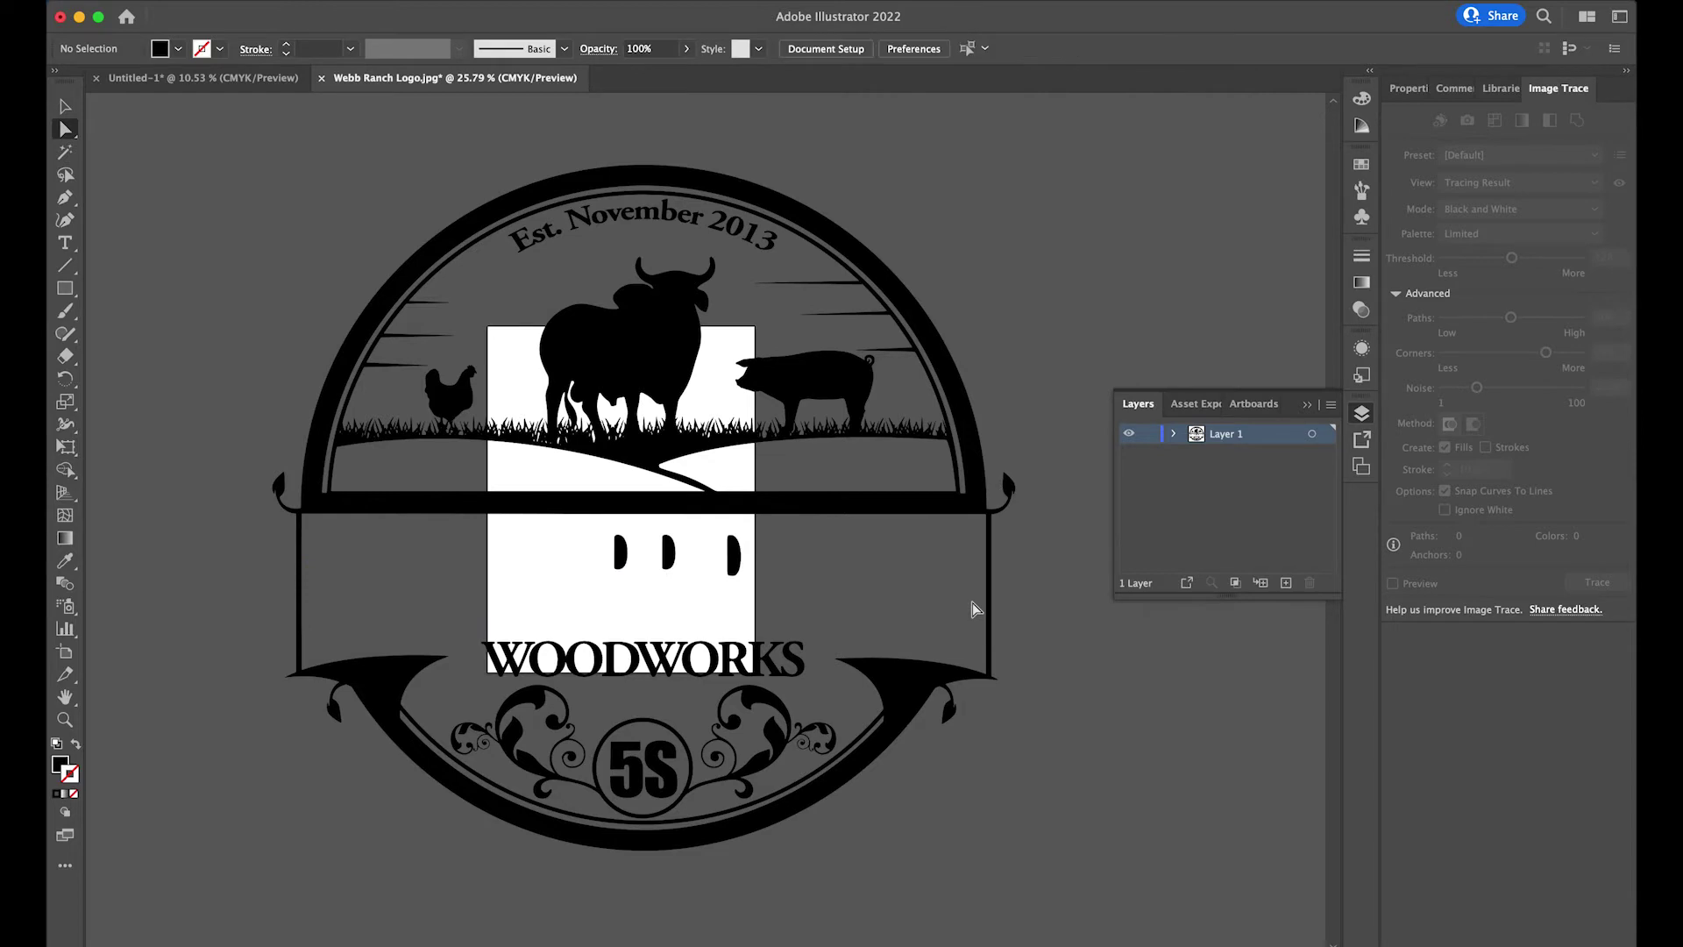
left_click_drag(952, 622, 338, 537)
key("Delete")
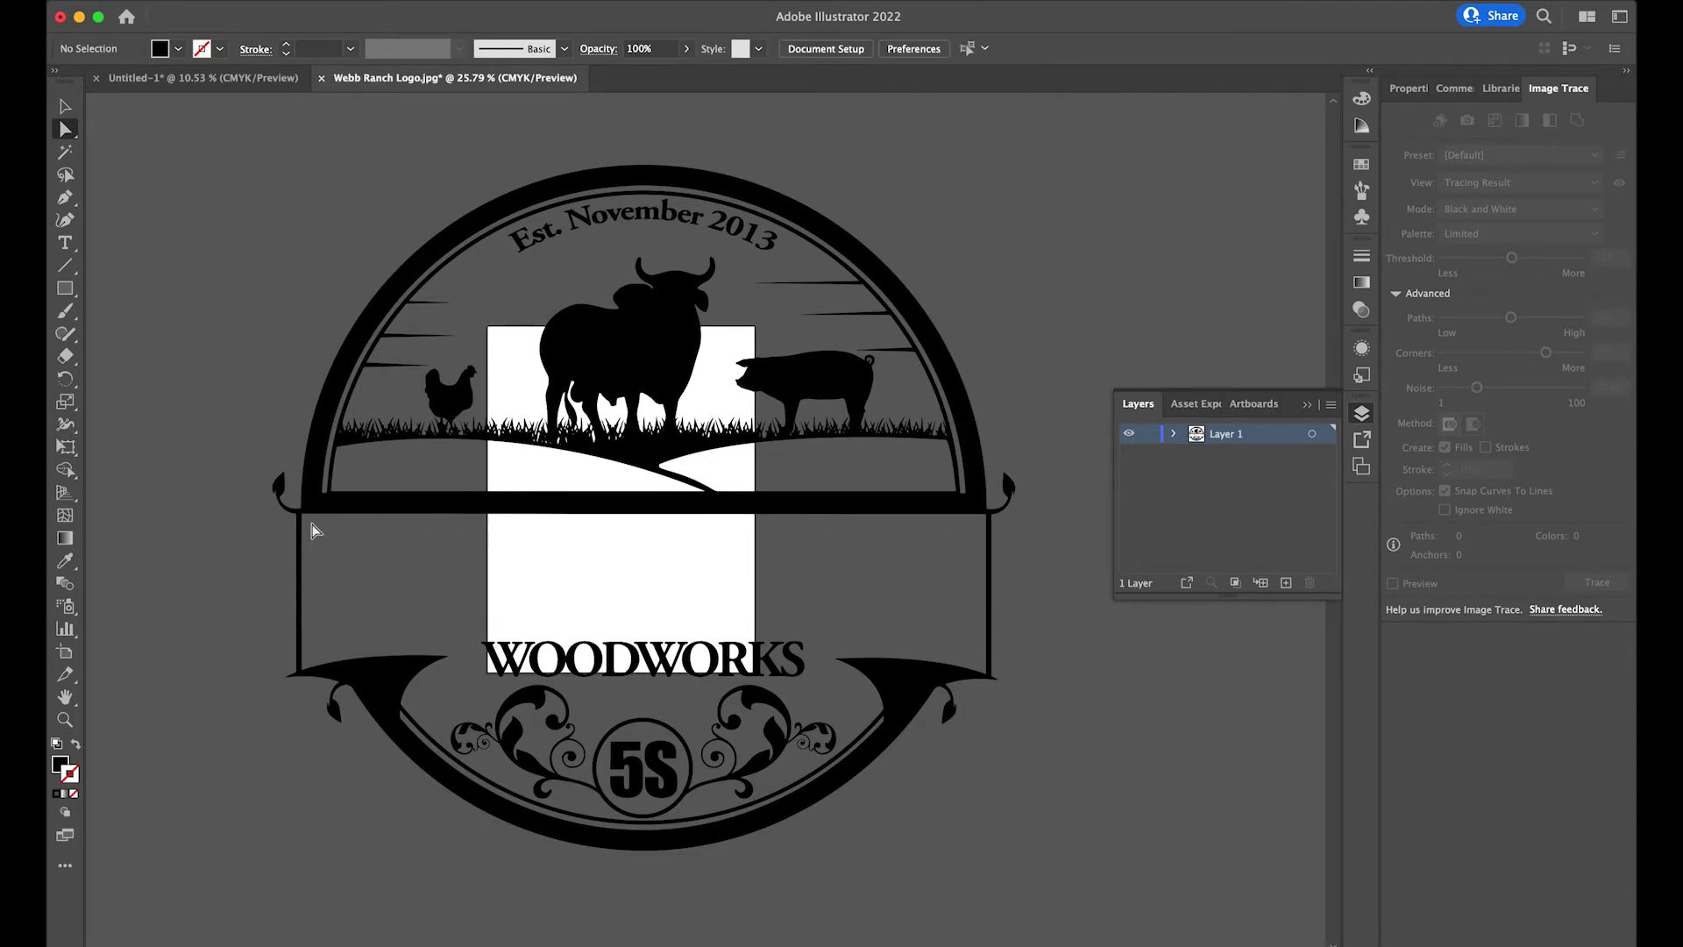
left_click_drag(312, 527, 978, 638)
left_click(66, 106)
Step: Scale the logo down to fit the artboard and move it up and left
left_click(403, 302)
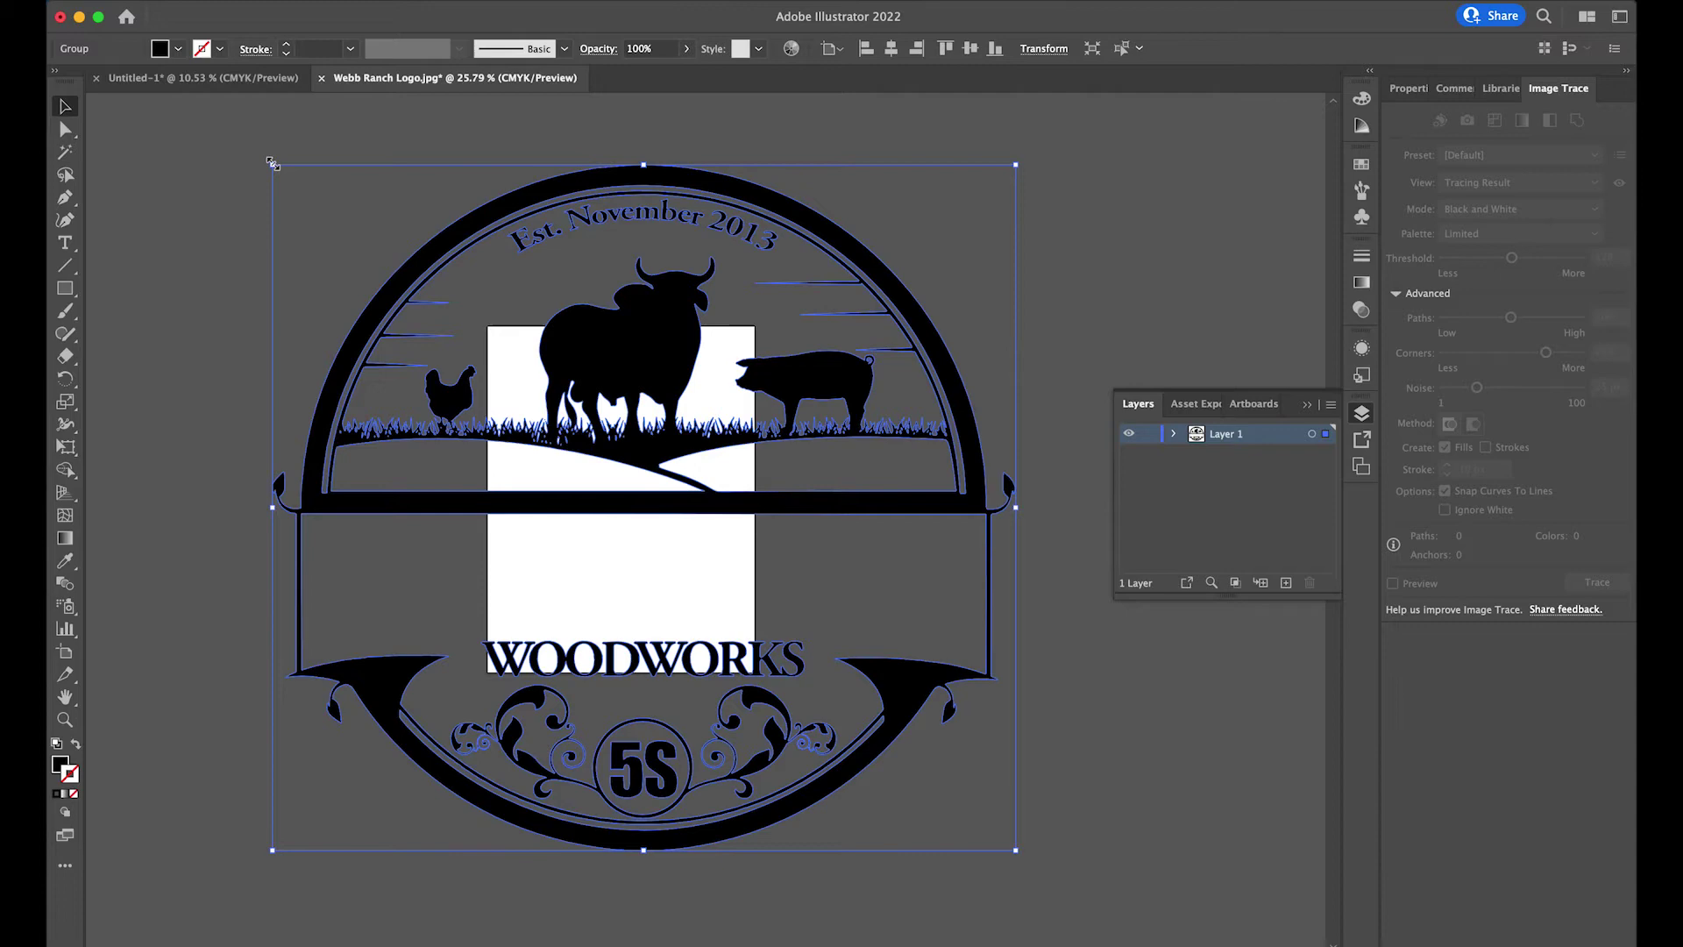
left_click_drag(272, 162, 513, 351)
scroll(513, 350, "up", 3)
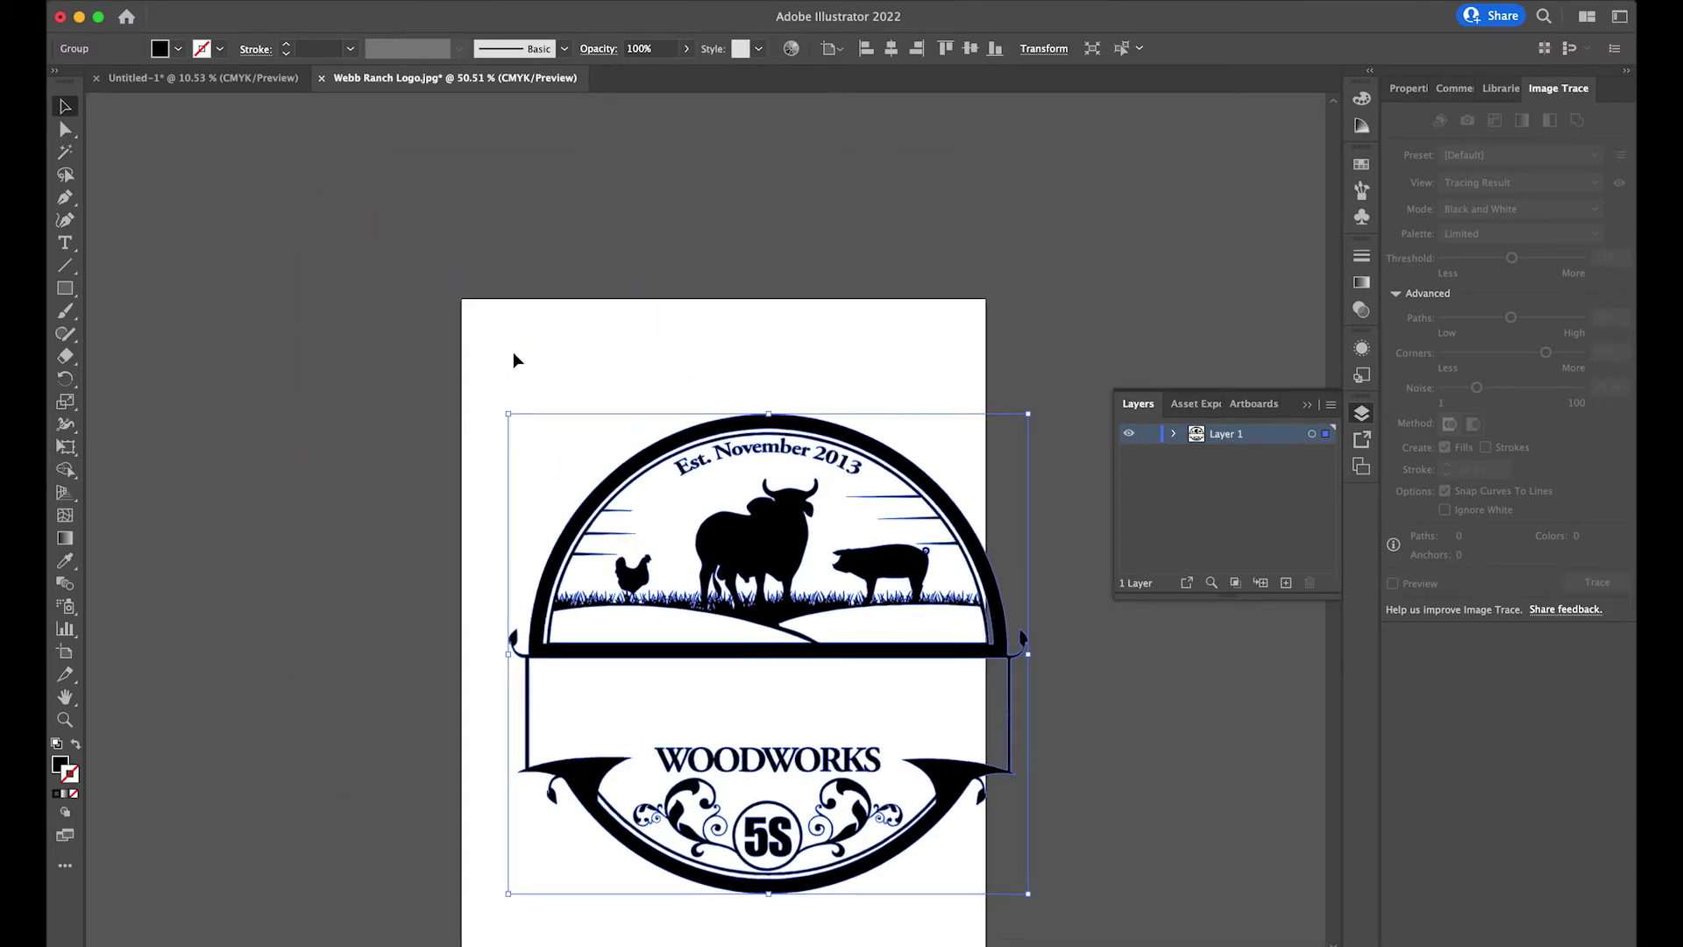
scroll(513, 351, "down", 5)
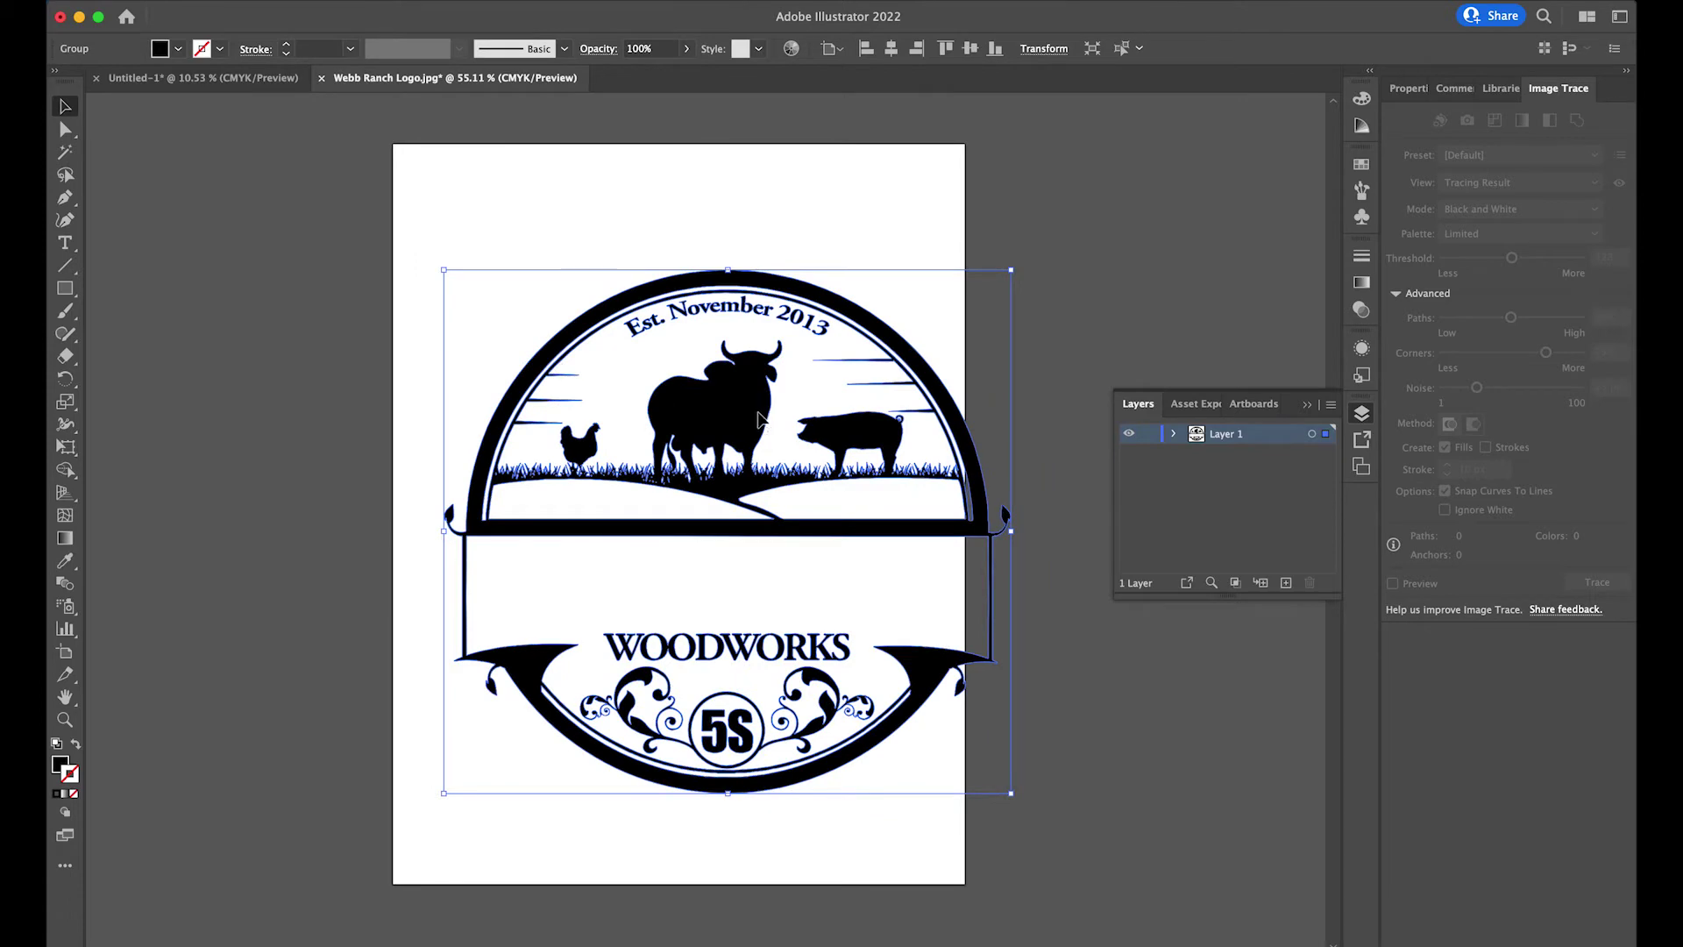
left_click_drag(759, 419, 710, 392)
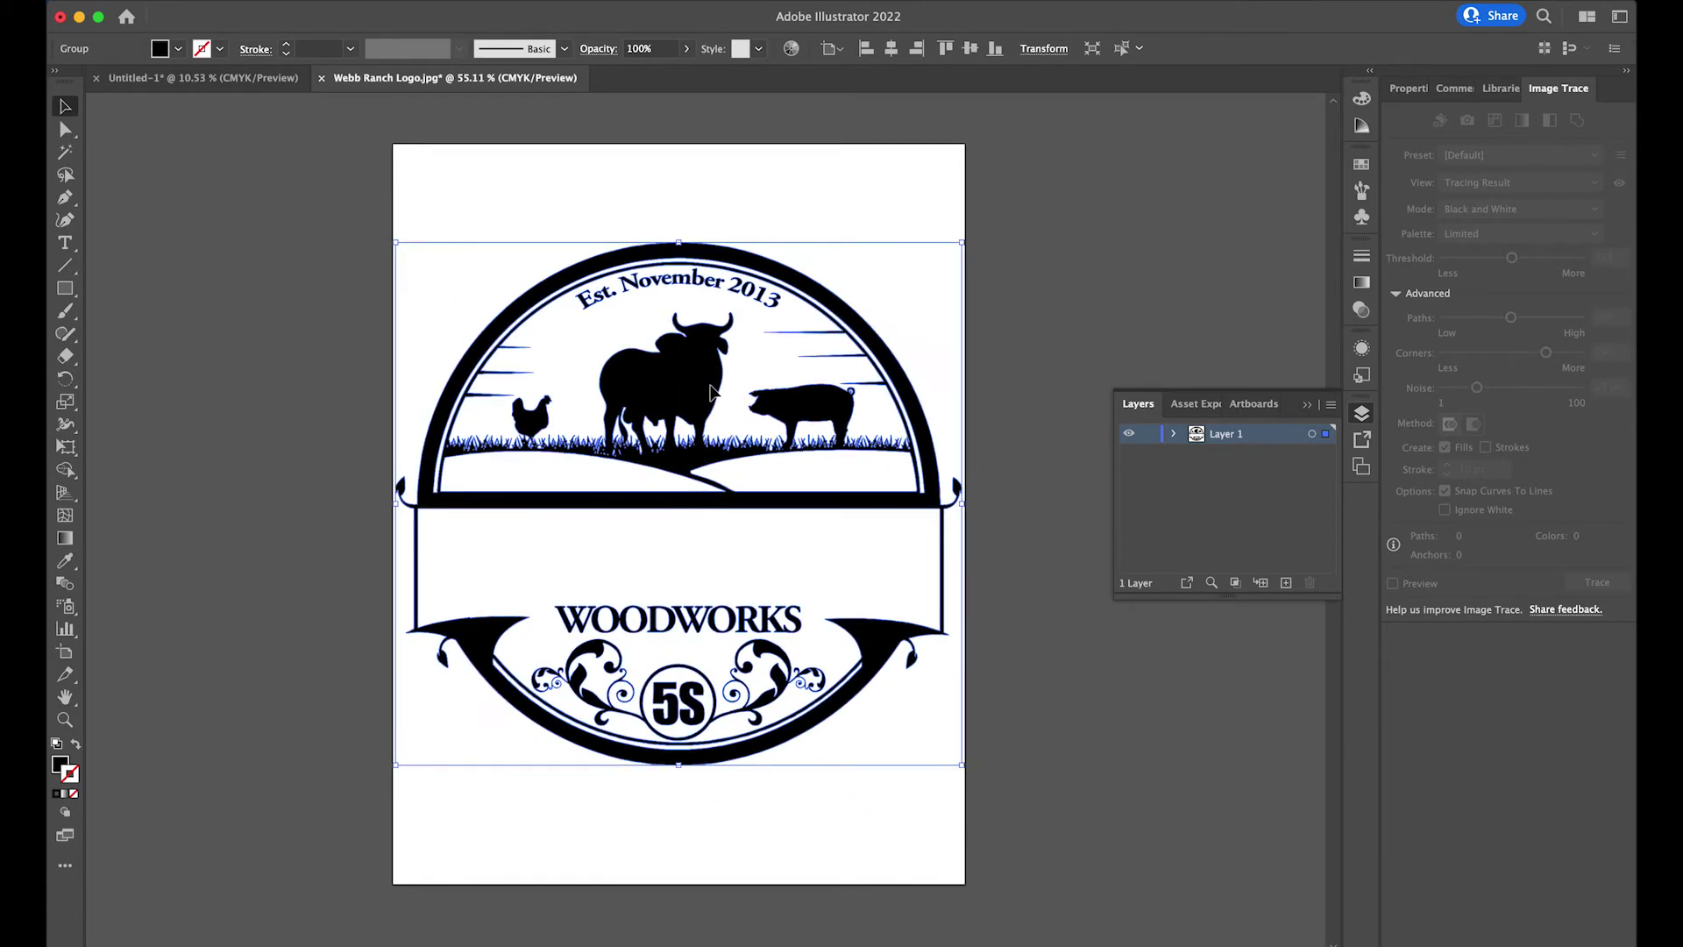
left_click(202, 177)
Step: Delete the arched Est. November 2013 lettering using Direct Selection
left_click(65, 130)
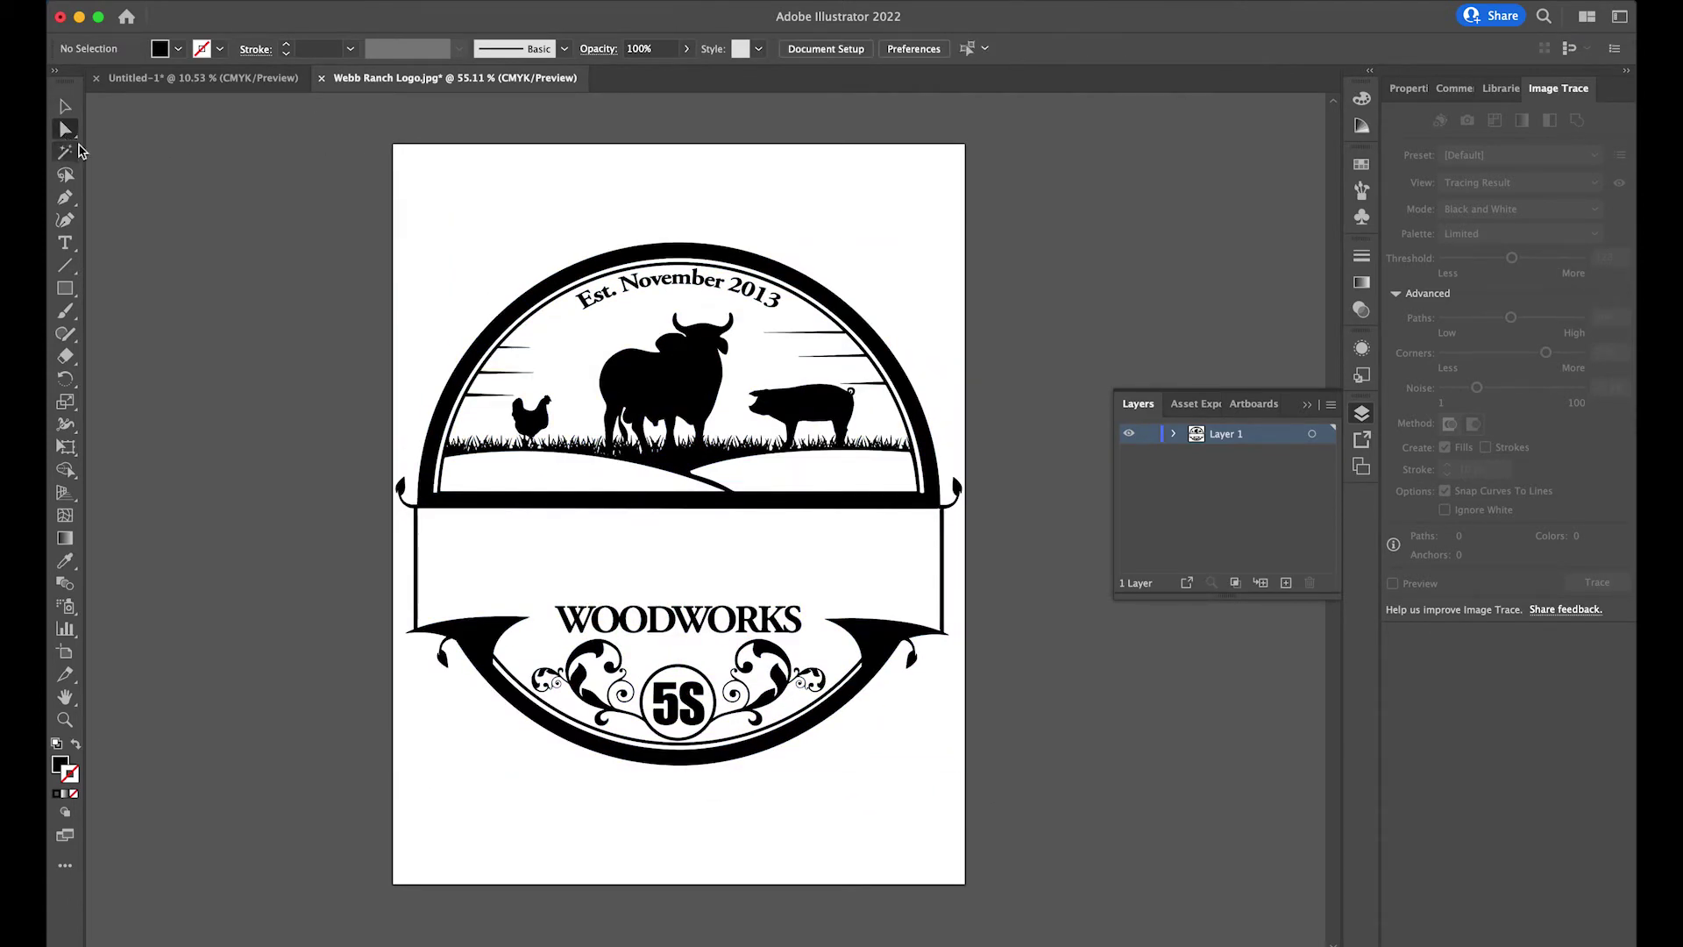
mouse_move(757, 320)
left_mouse_down()
mouse_move(771, 307)
mouse_move(741, 313)
mouse_move(773, 315)
left_mouse_up()
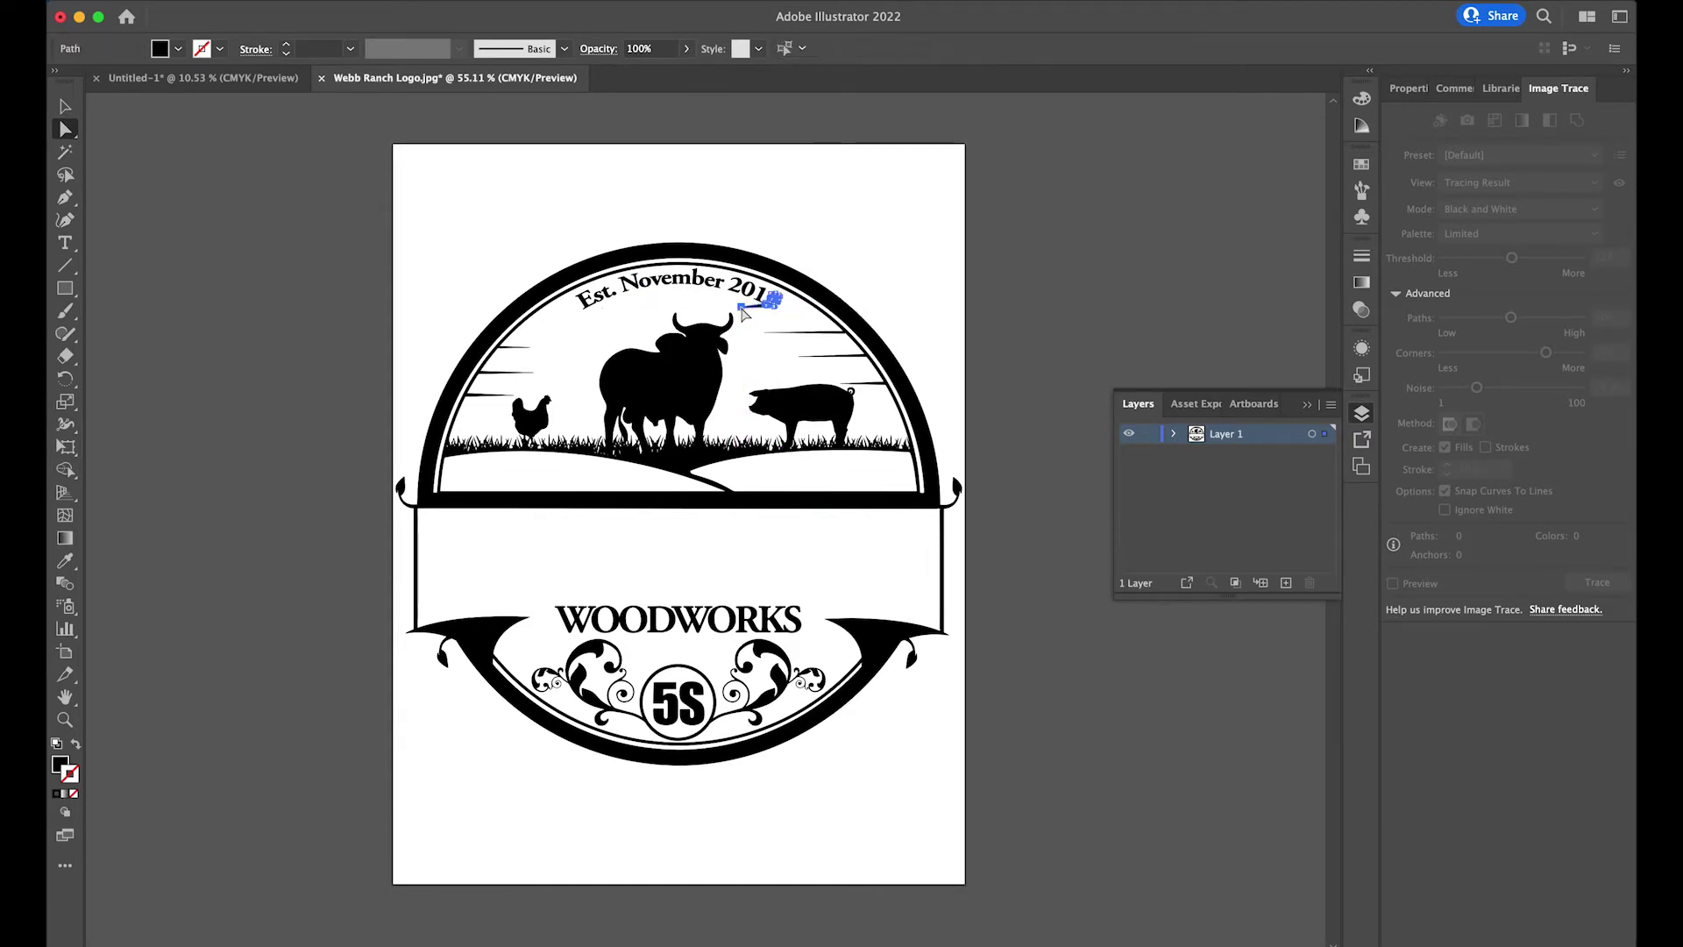
left_click(793, 321)
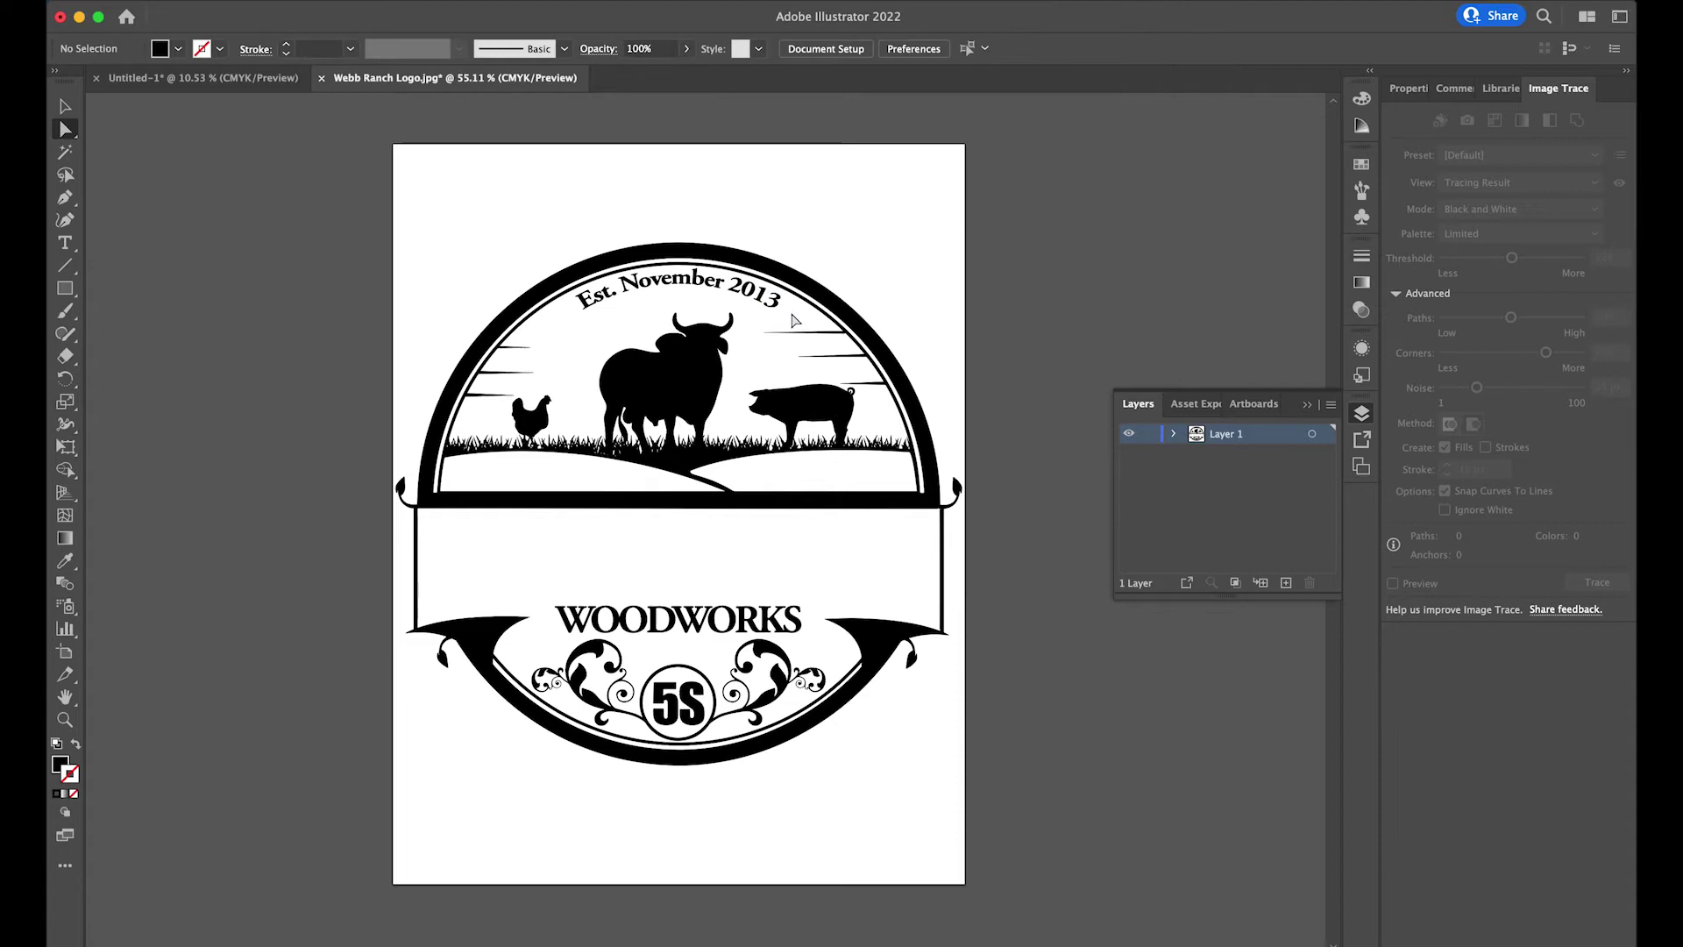
left_click_drag(740, 304, 581, 302)
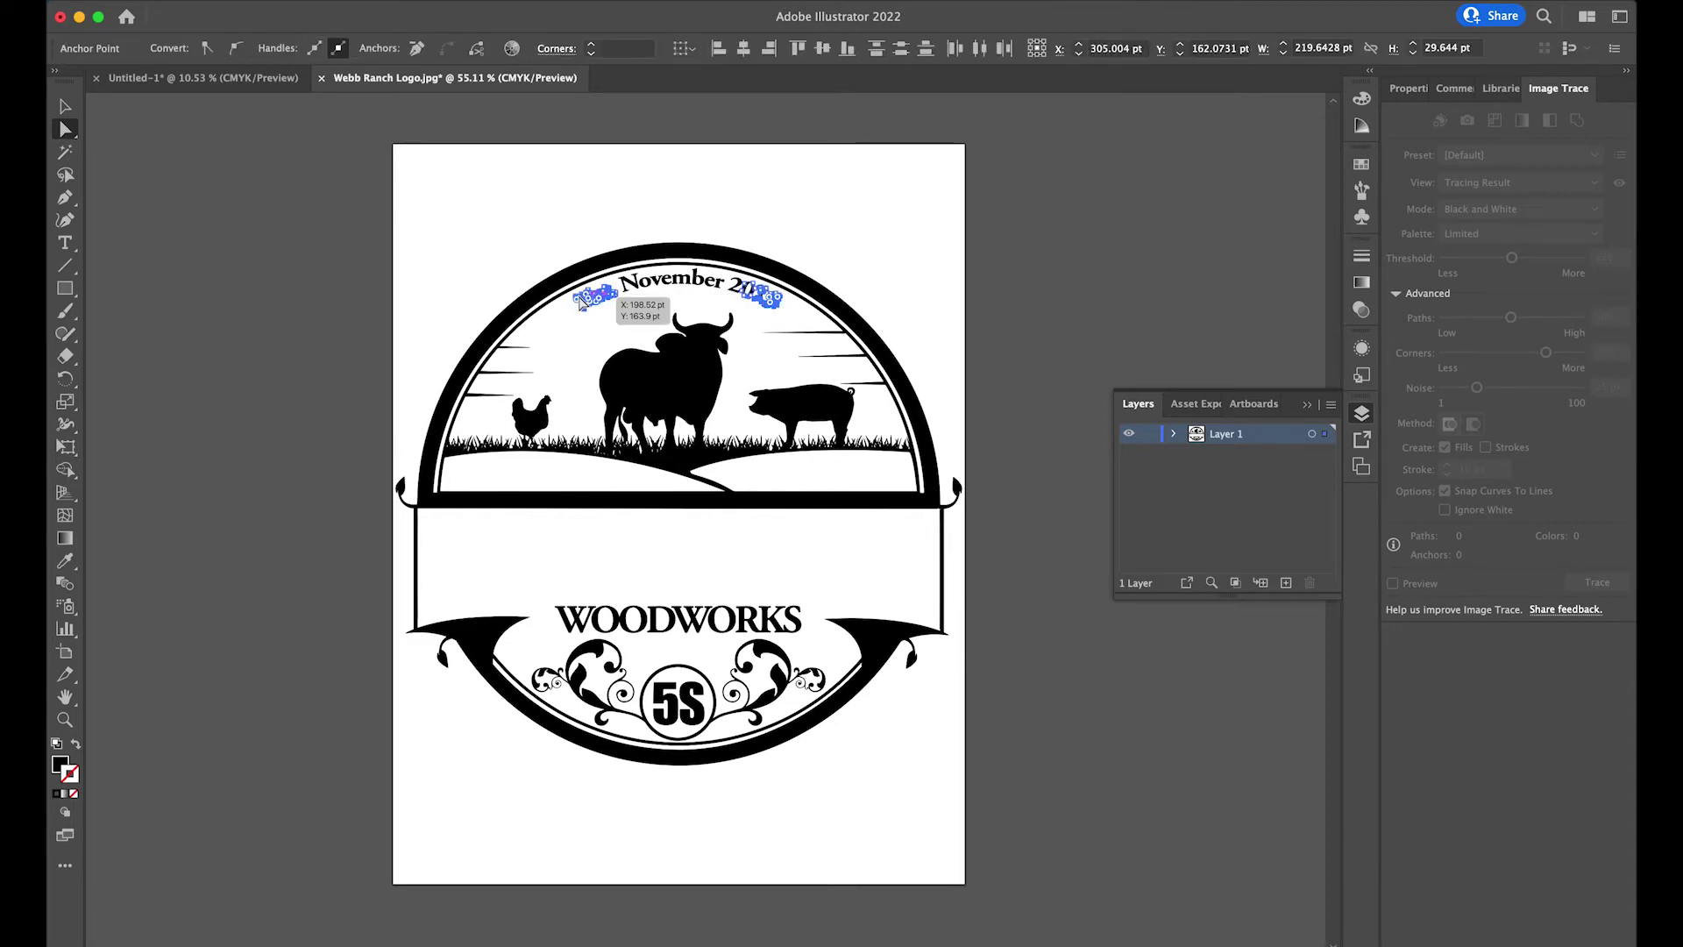
key("Delete")
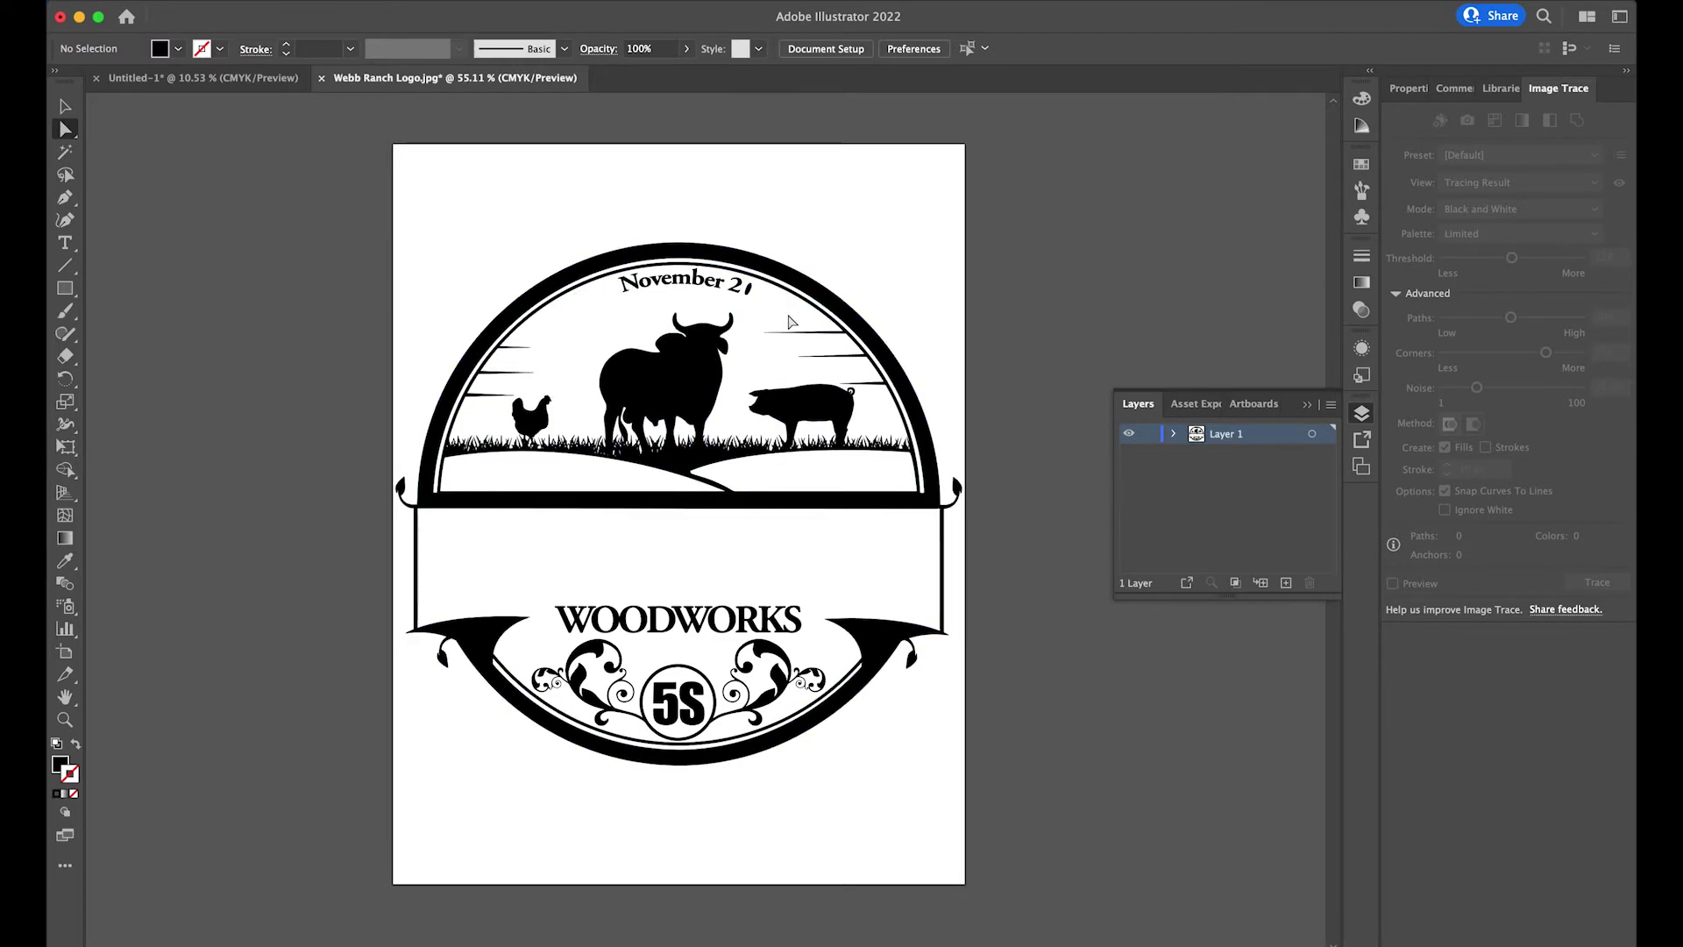
left_click(618, 287)
key("Delete")
Step: Delete the leftover stray specks in the sky above the bull
key("backslash")
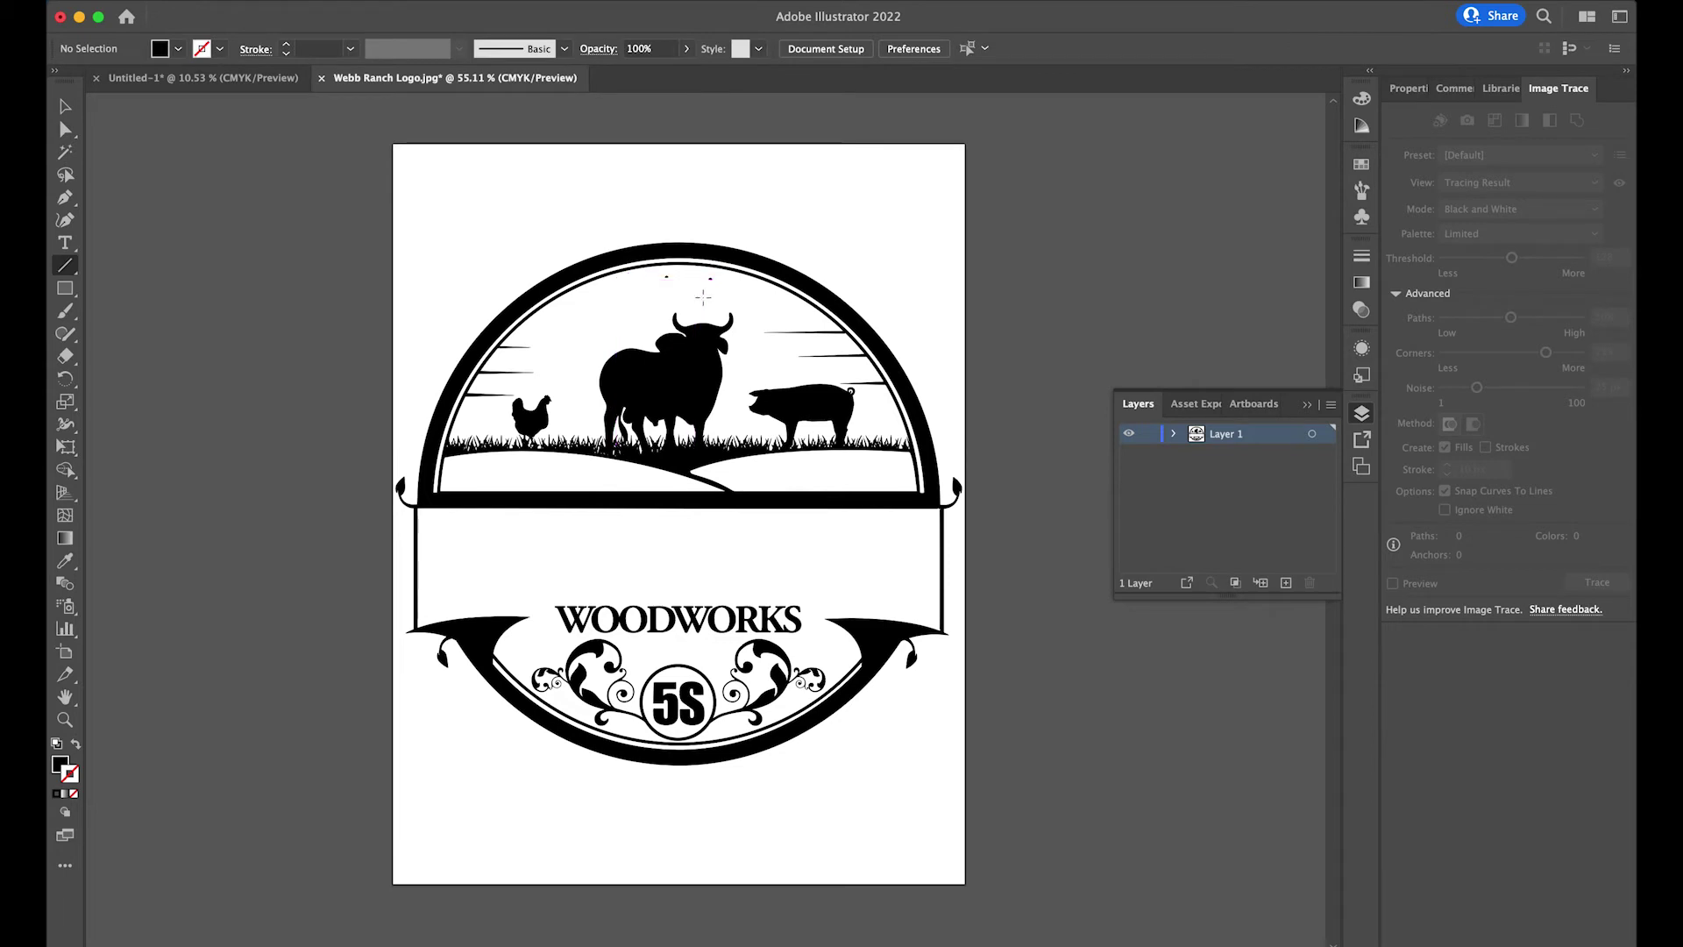
left_click_drag(703, 283, 663, 275)
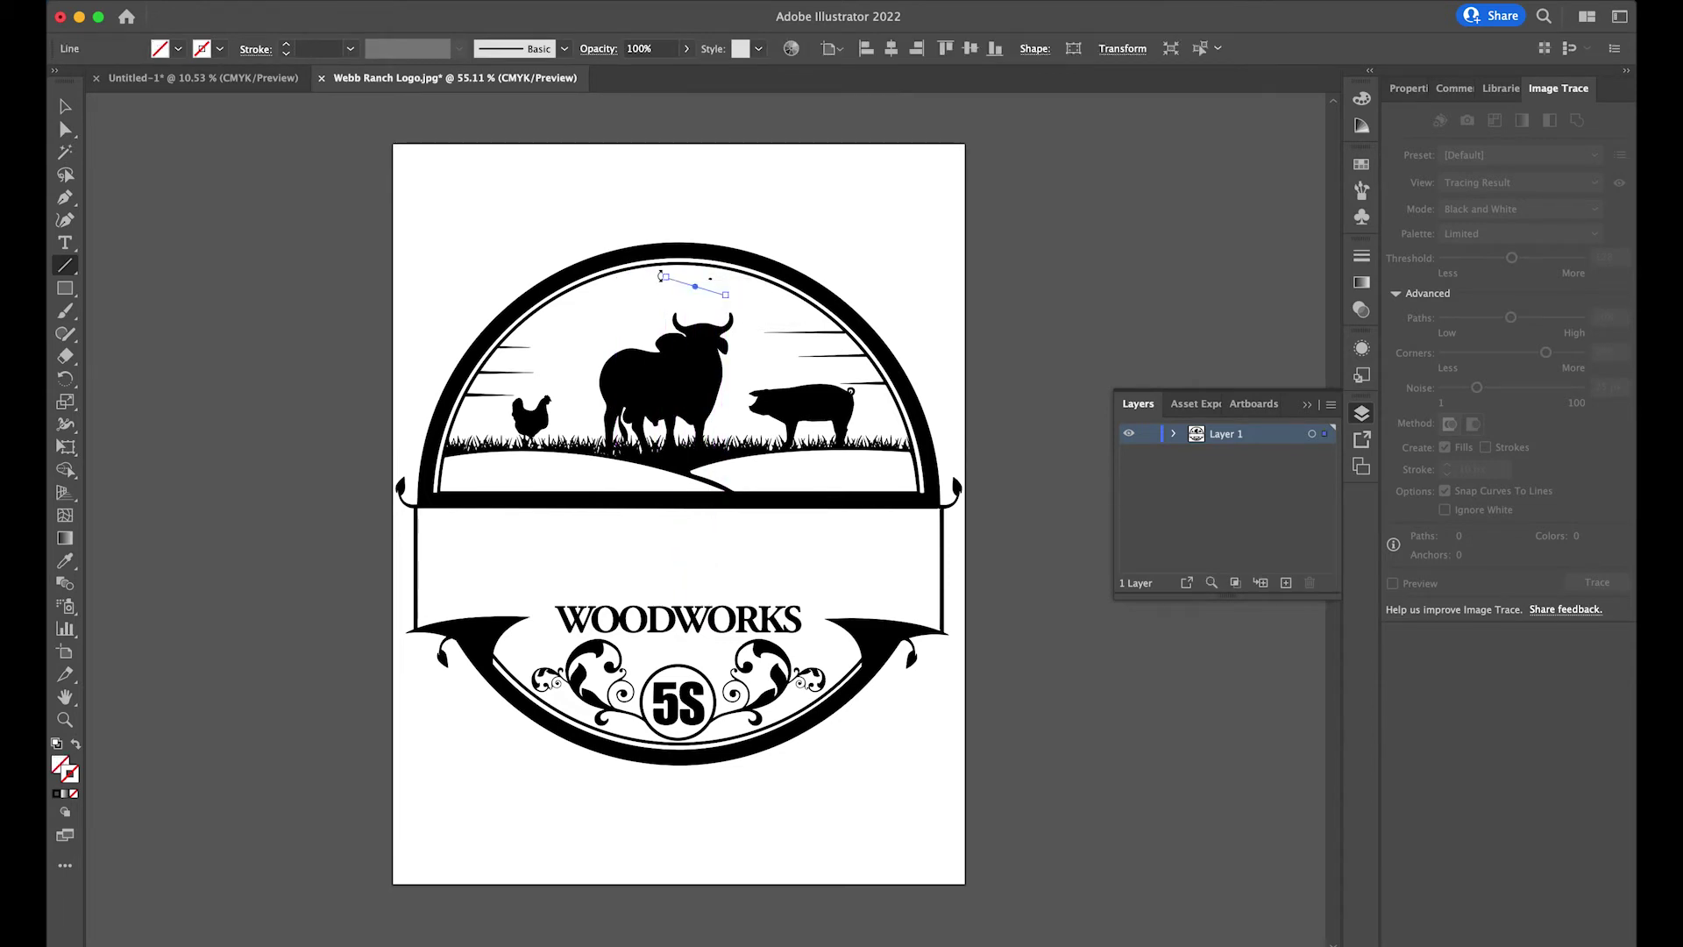
key("shift+super+a")
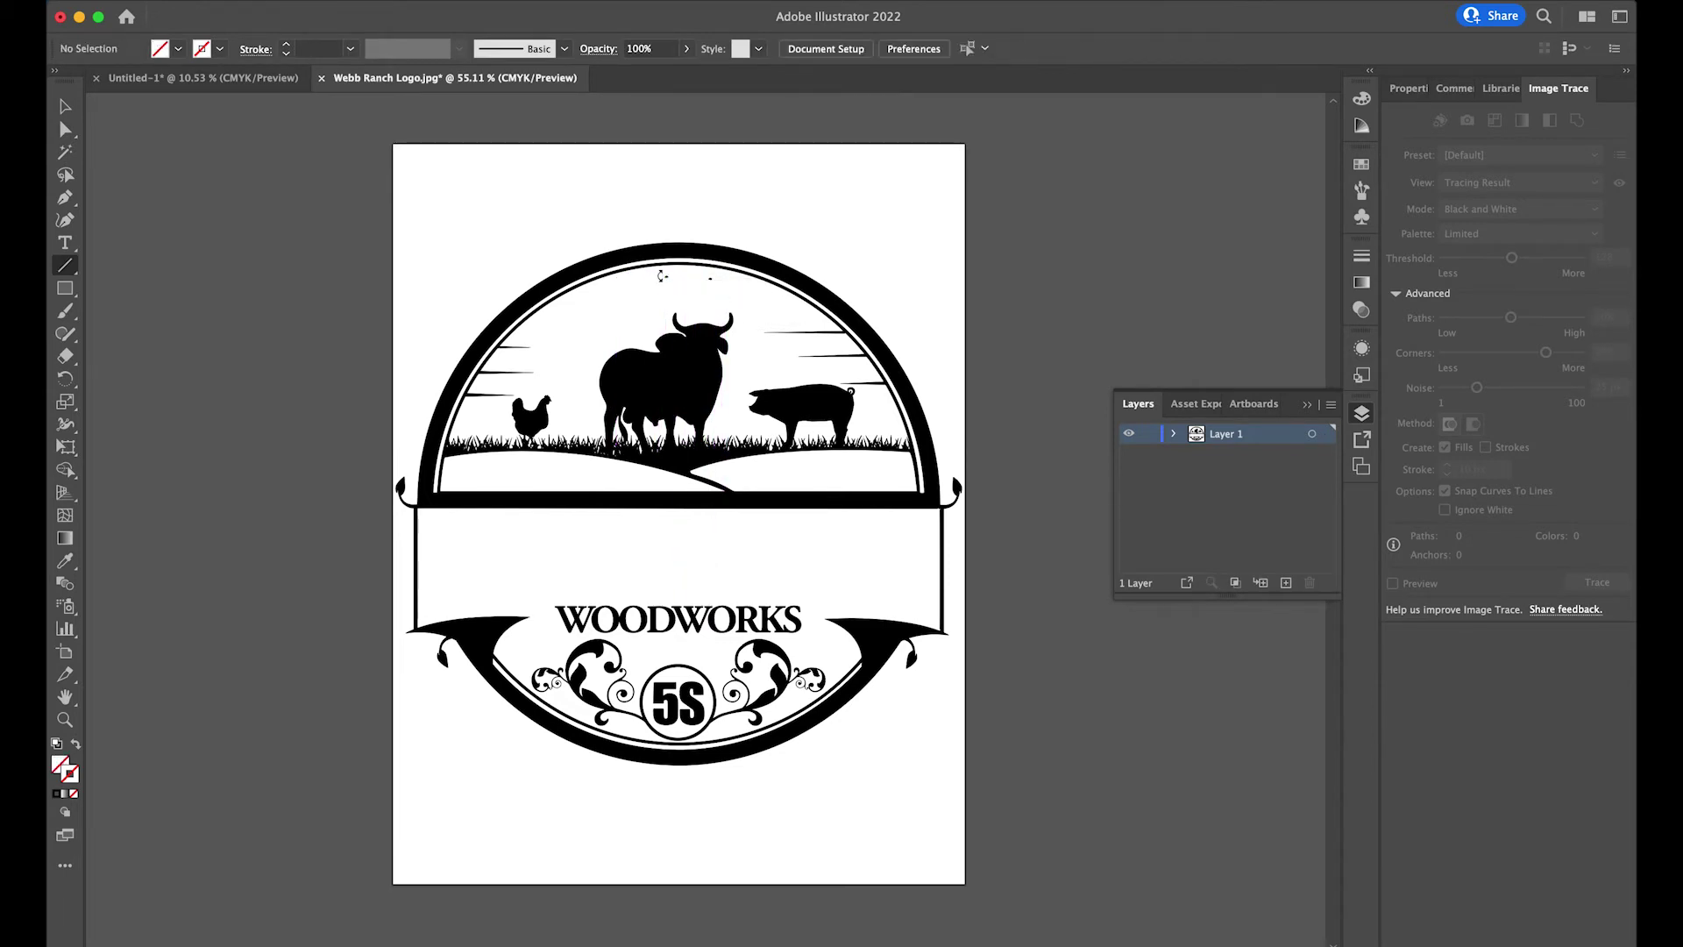
left_click(70, 133)
left_click_drag(666, 295, 656, 283)
key("Delete")
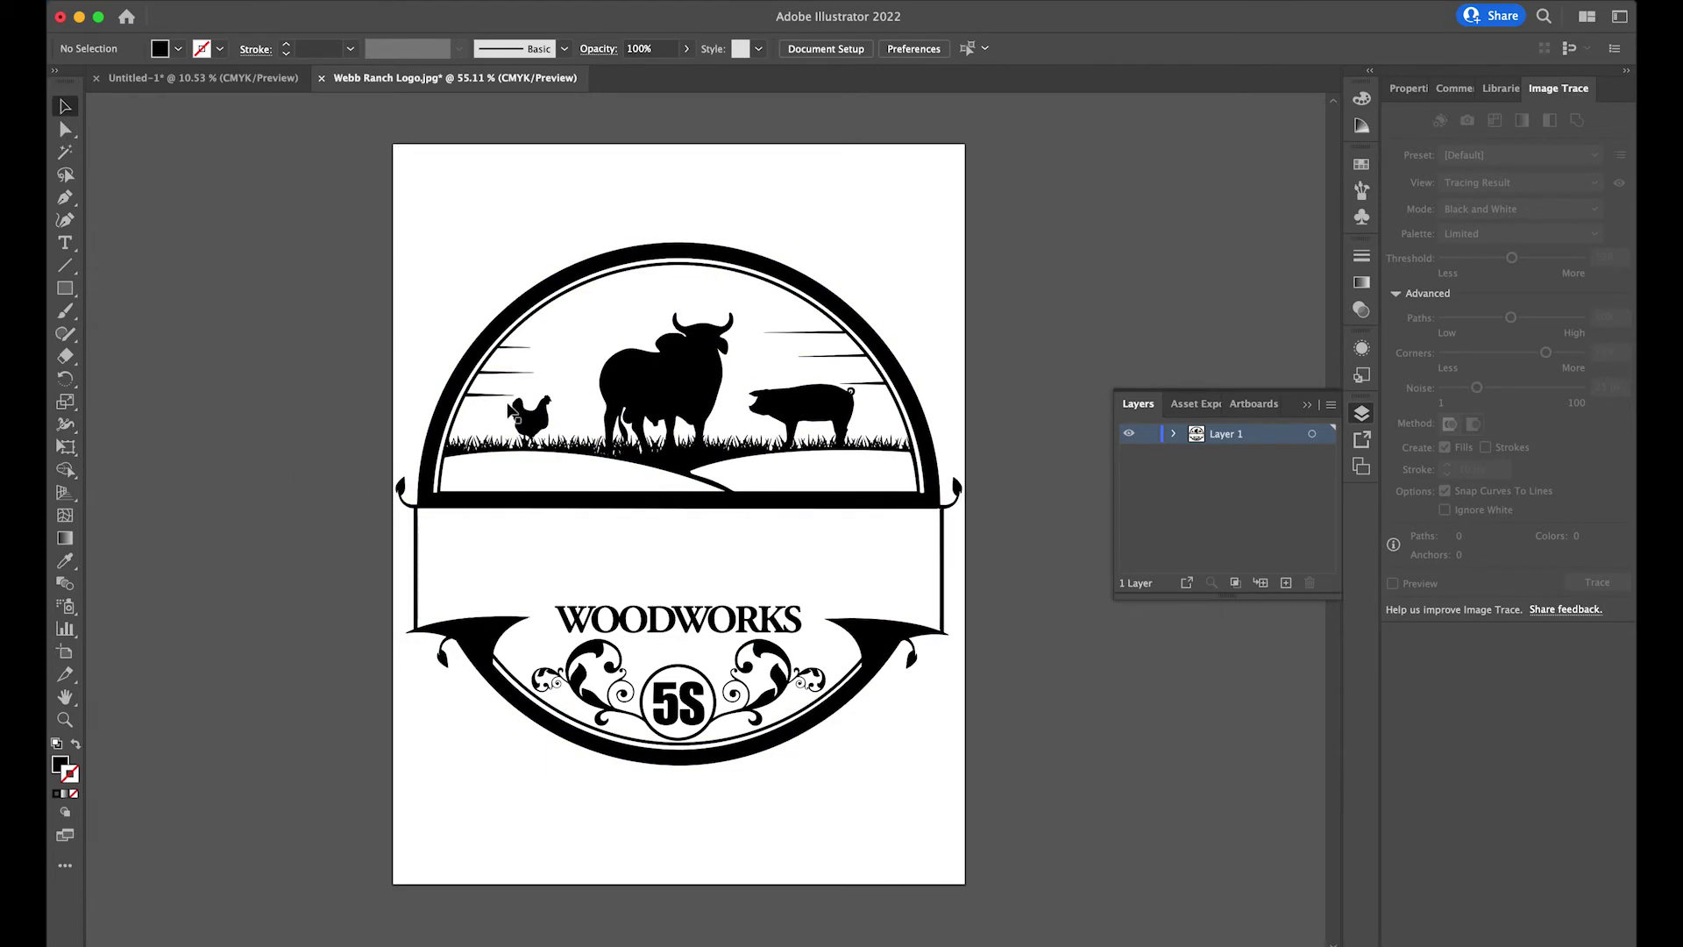
Step: Type 'THE GOMEZ RANCH' in Algerian 97 pt and move it onto the banner
key("backslash")
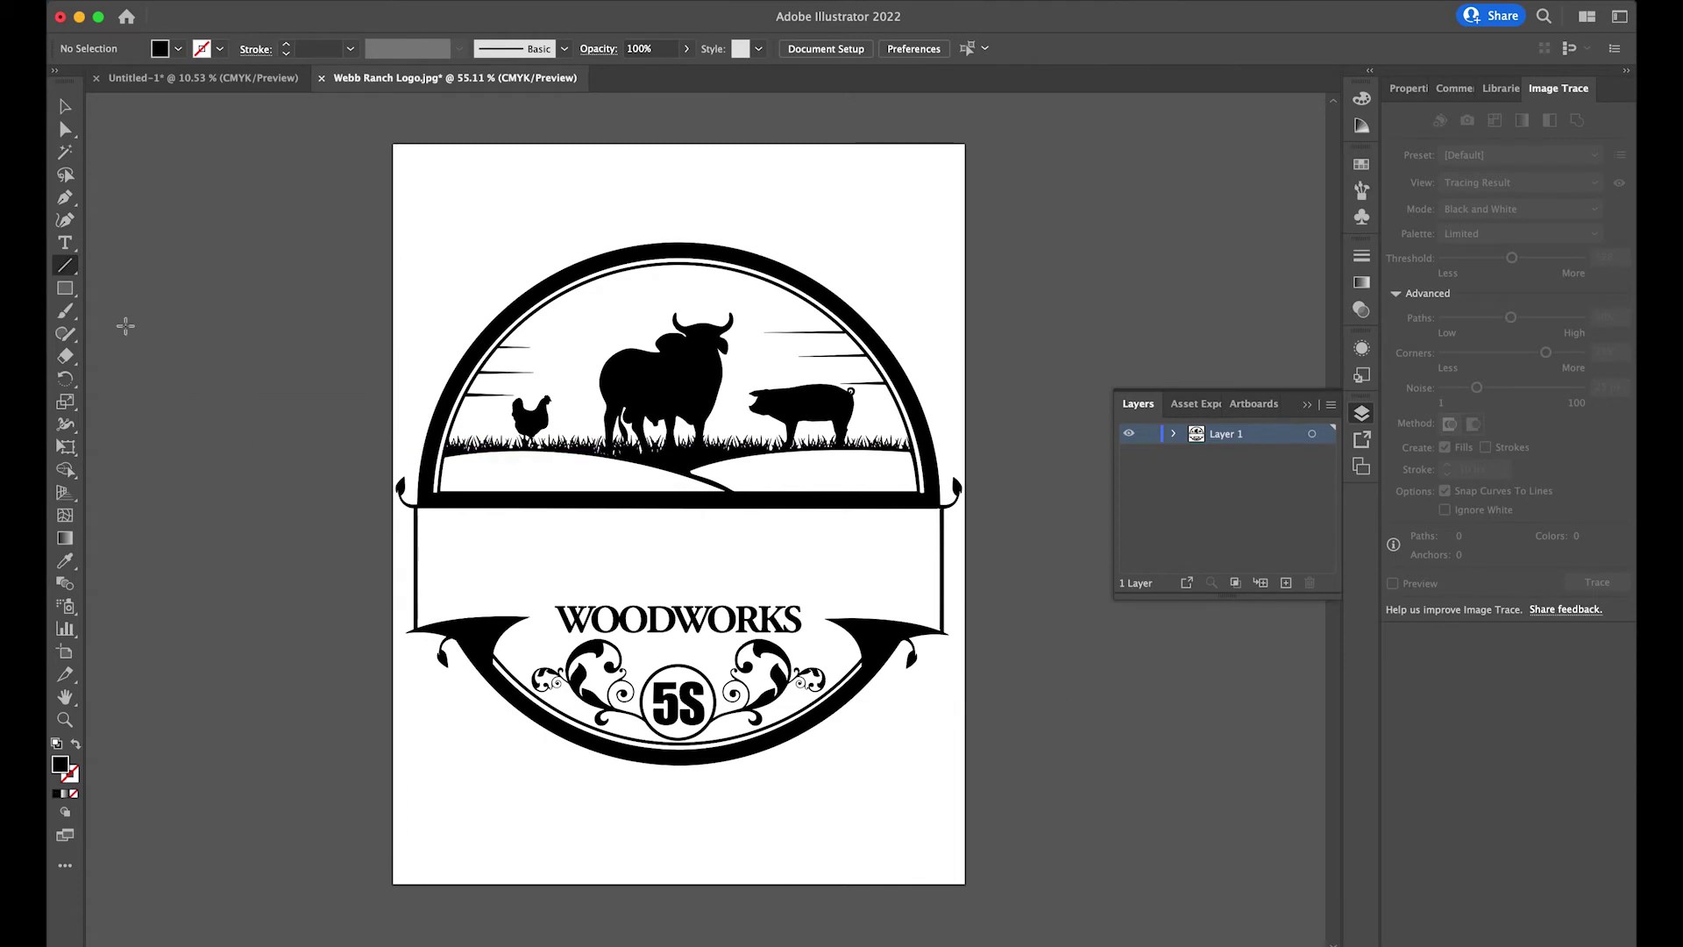
left_click(64, 242)
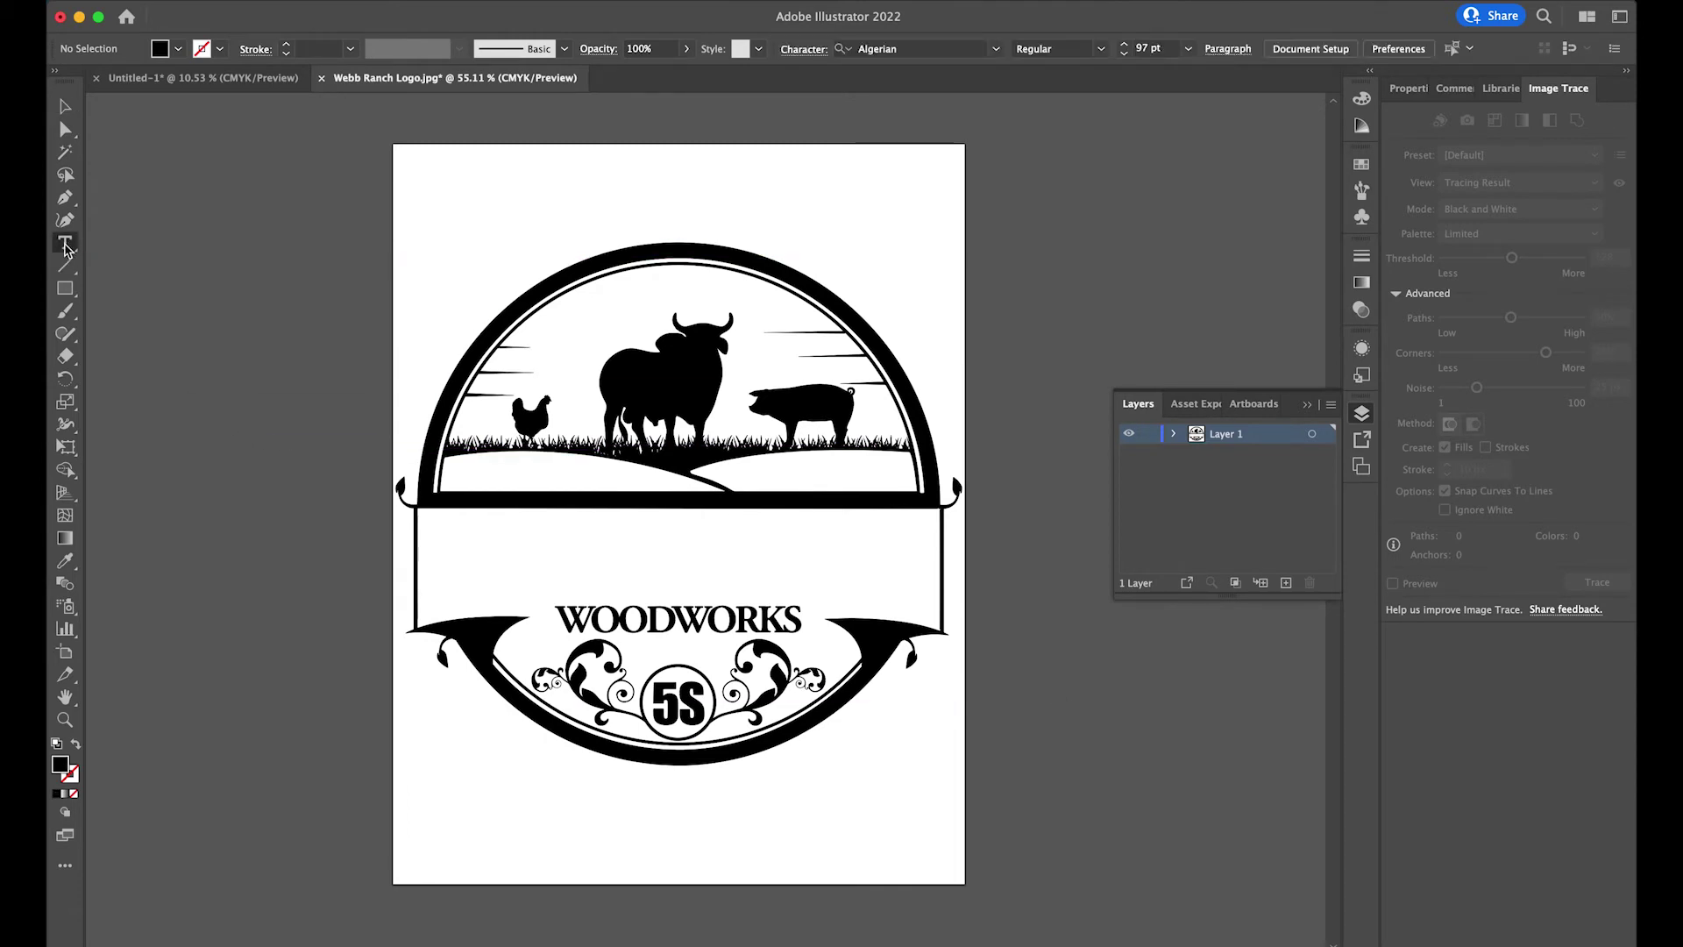
left_click(440, 555)
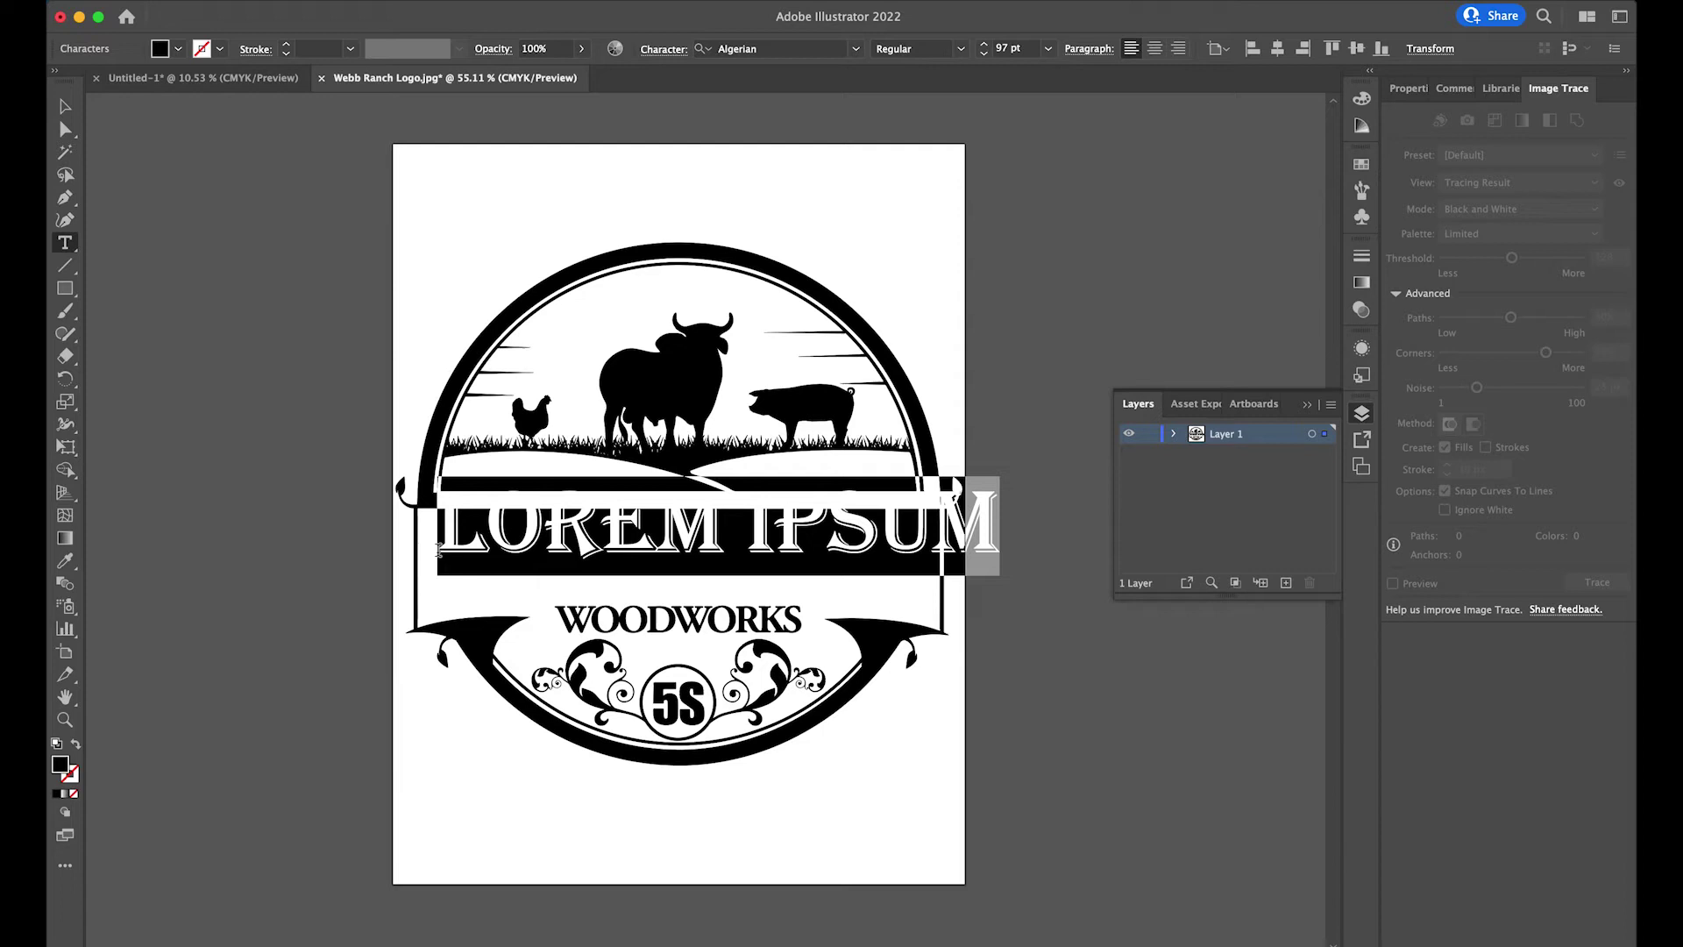
type("THE GO")
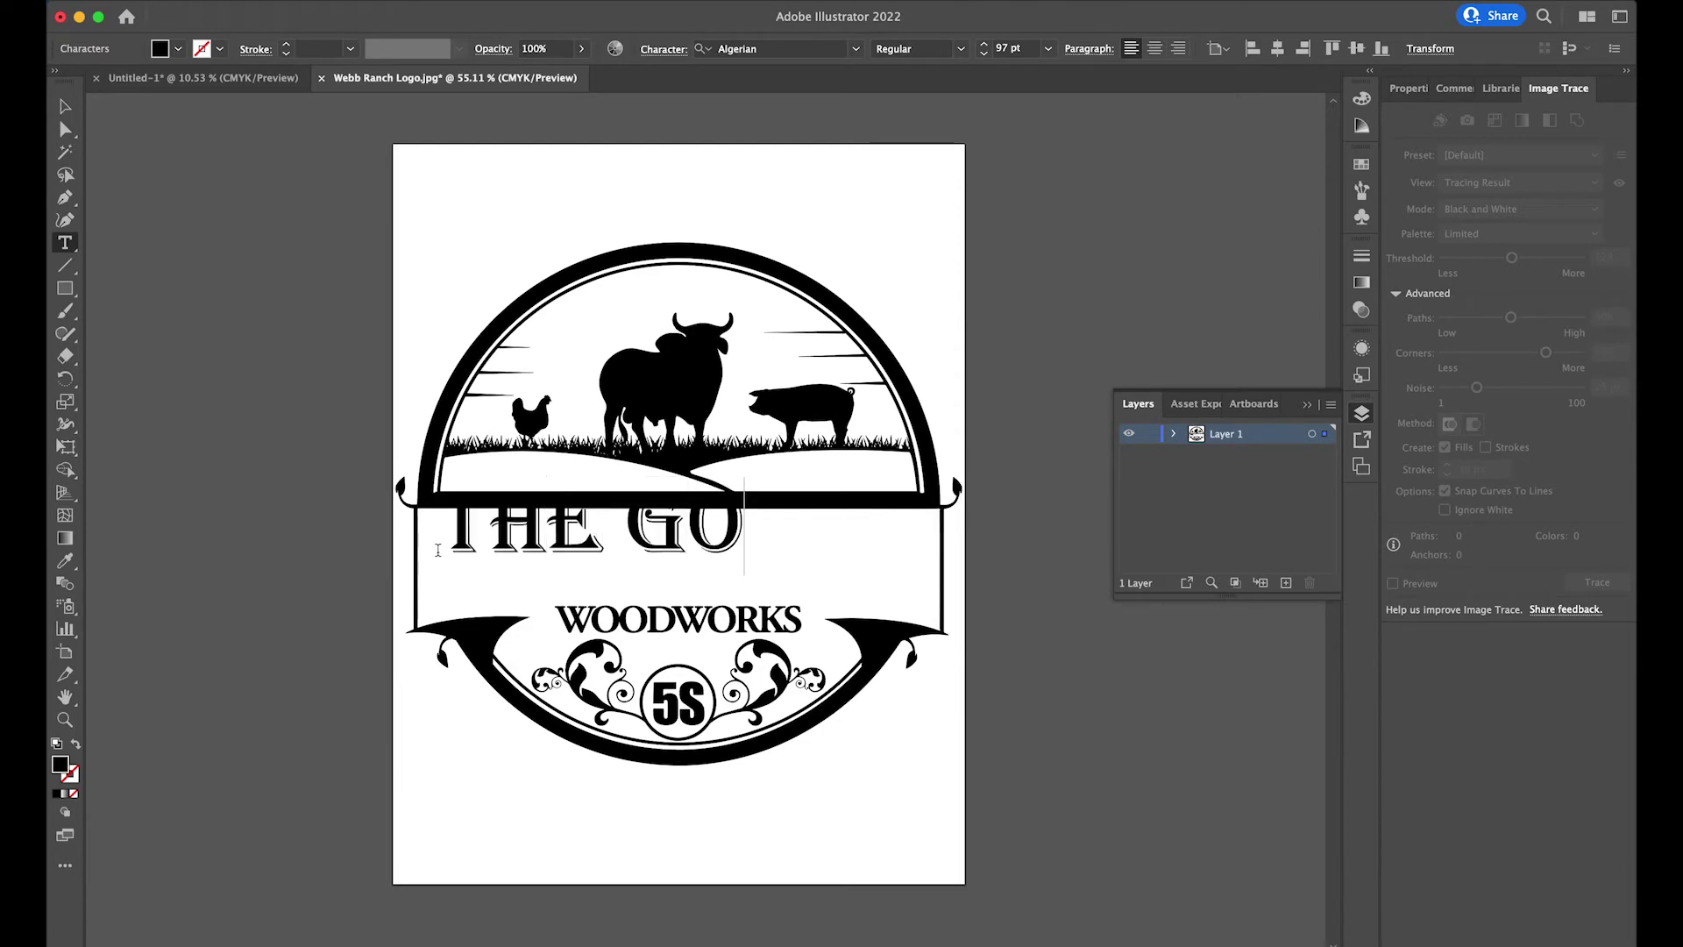
type("MEZ RAN")
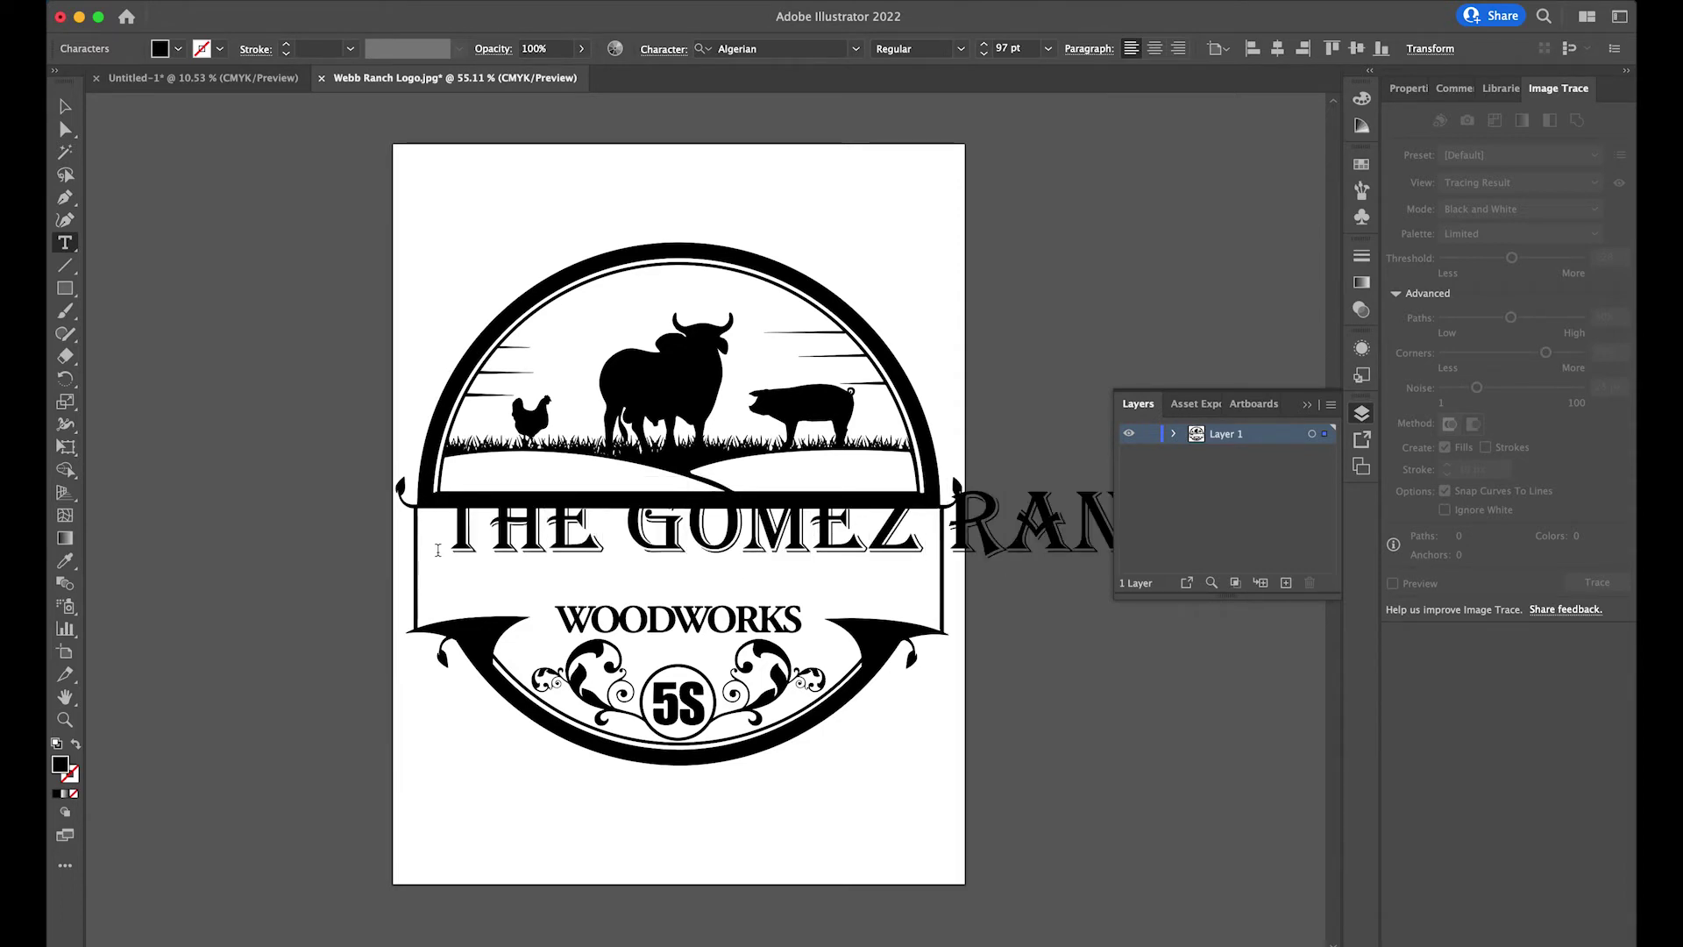
left_click(66, 107)
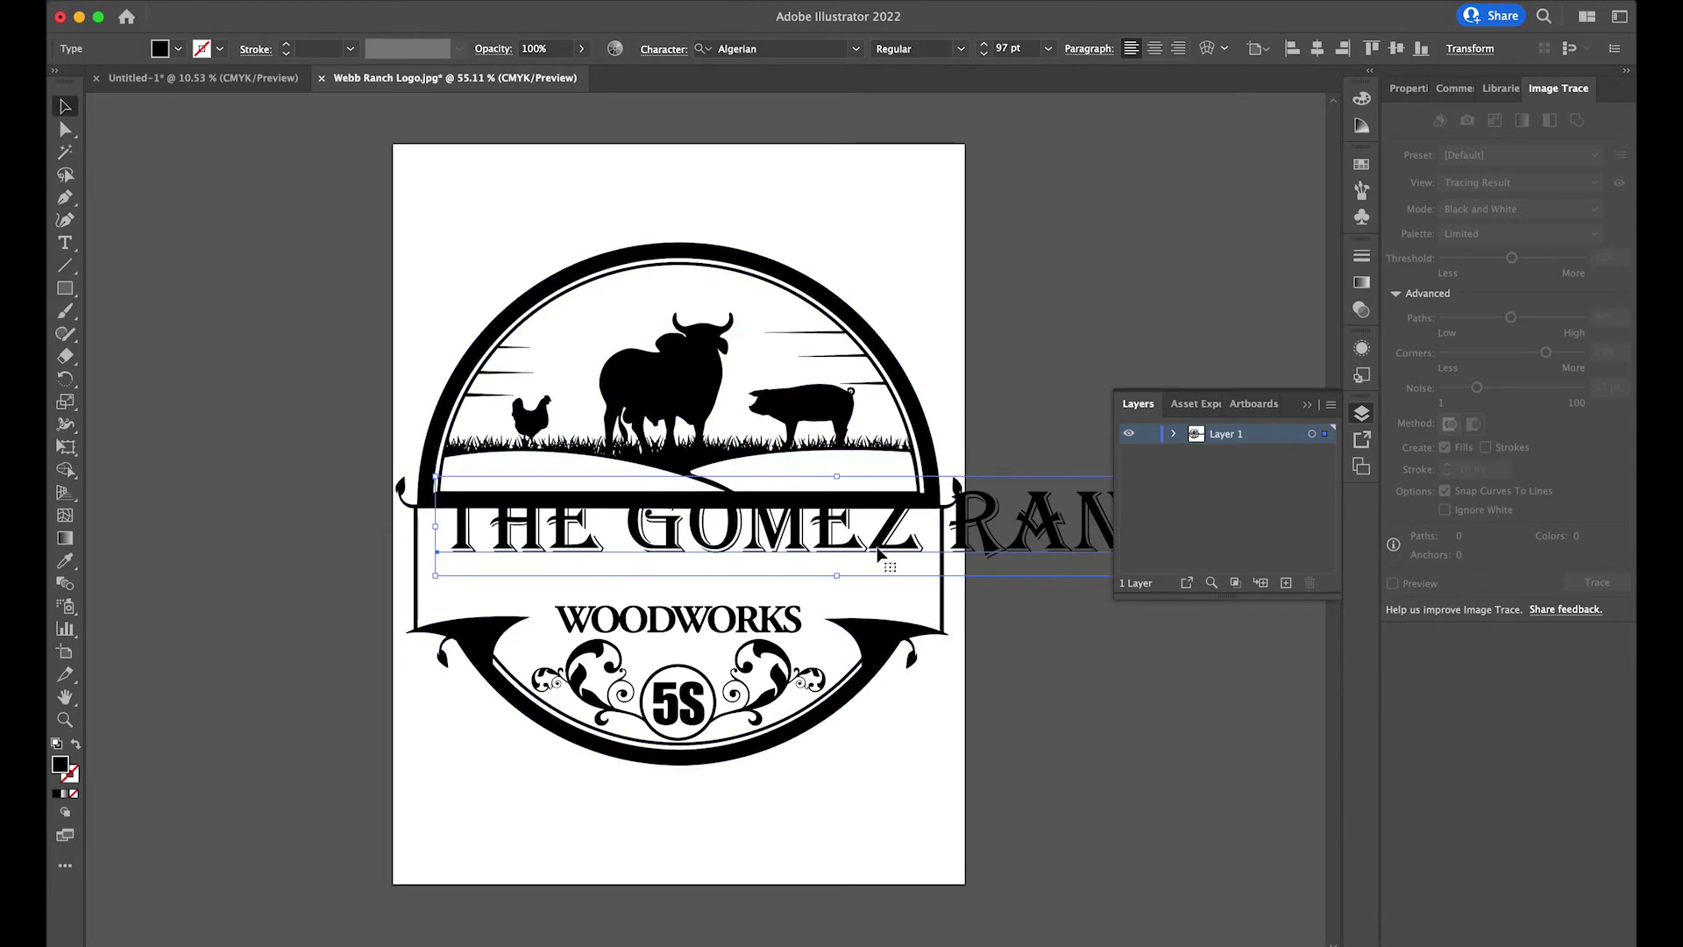
left_click_drag(879, 550, 696, 584)
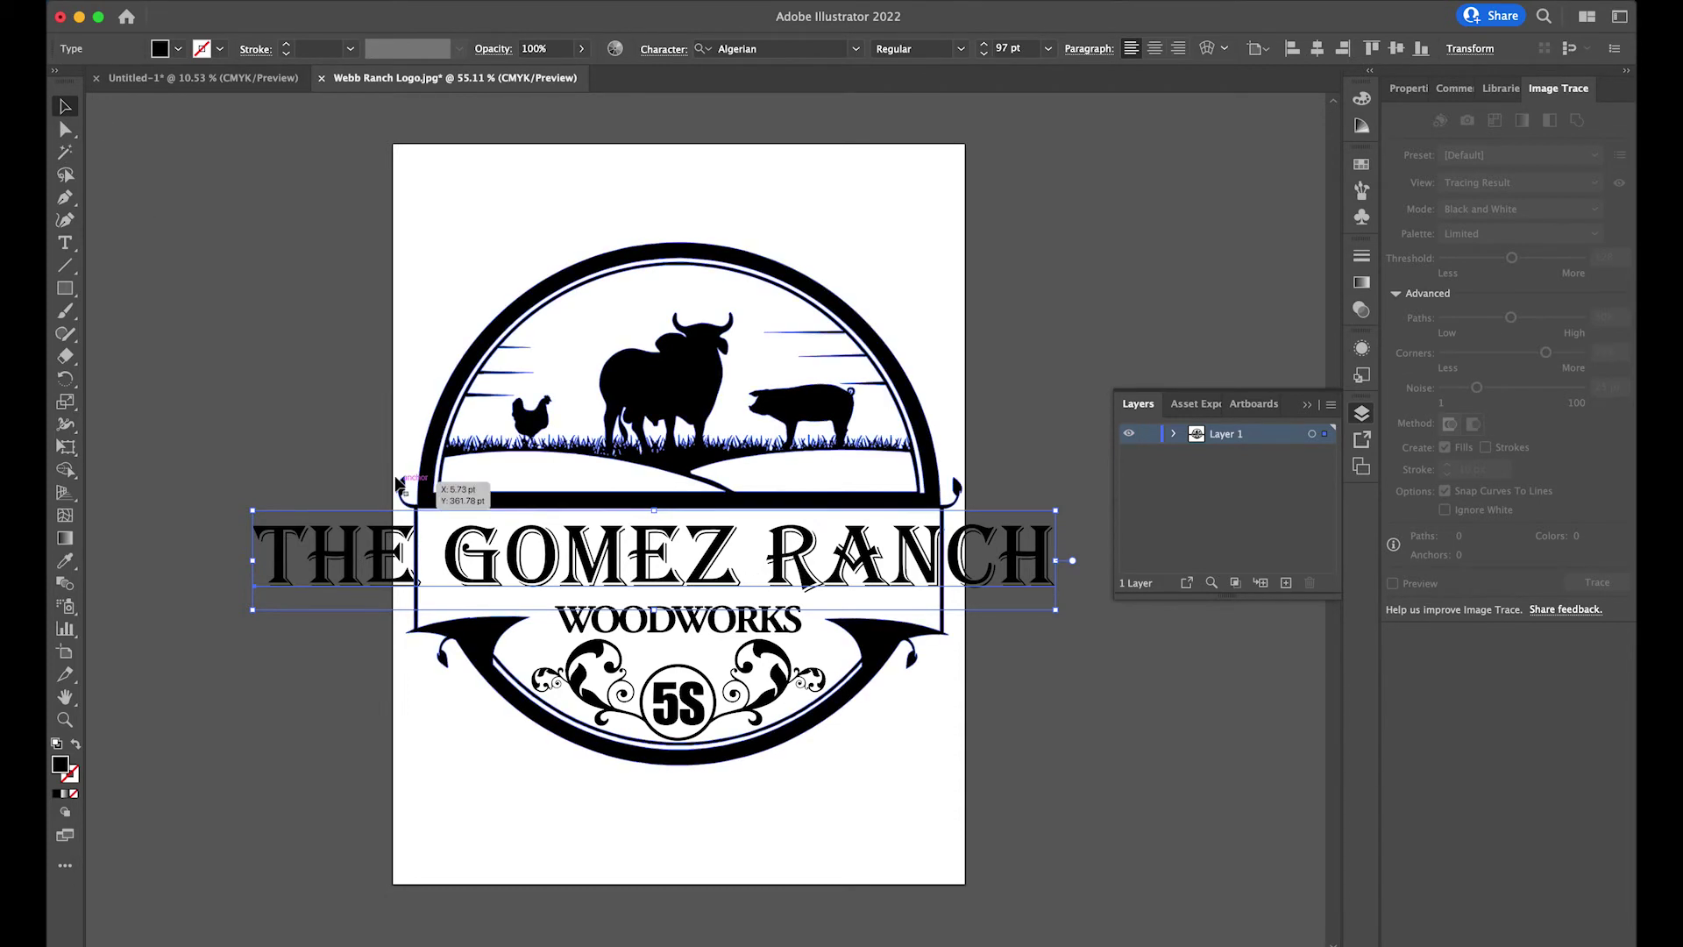
Step: Center the ranch title and apply an Arc Lower warp with -11% bend
left_click_drag(386, 565, 398, 566)
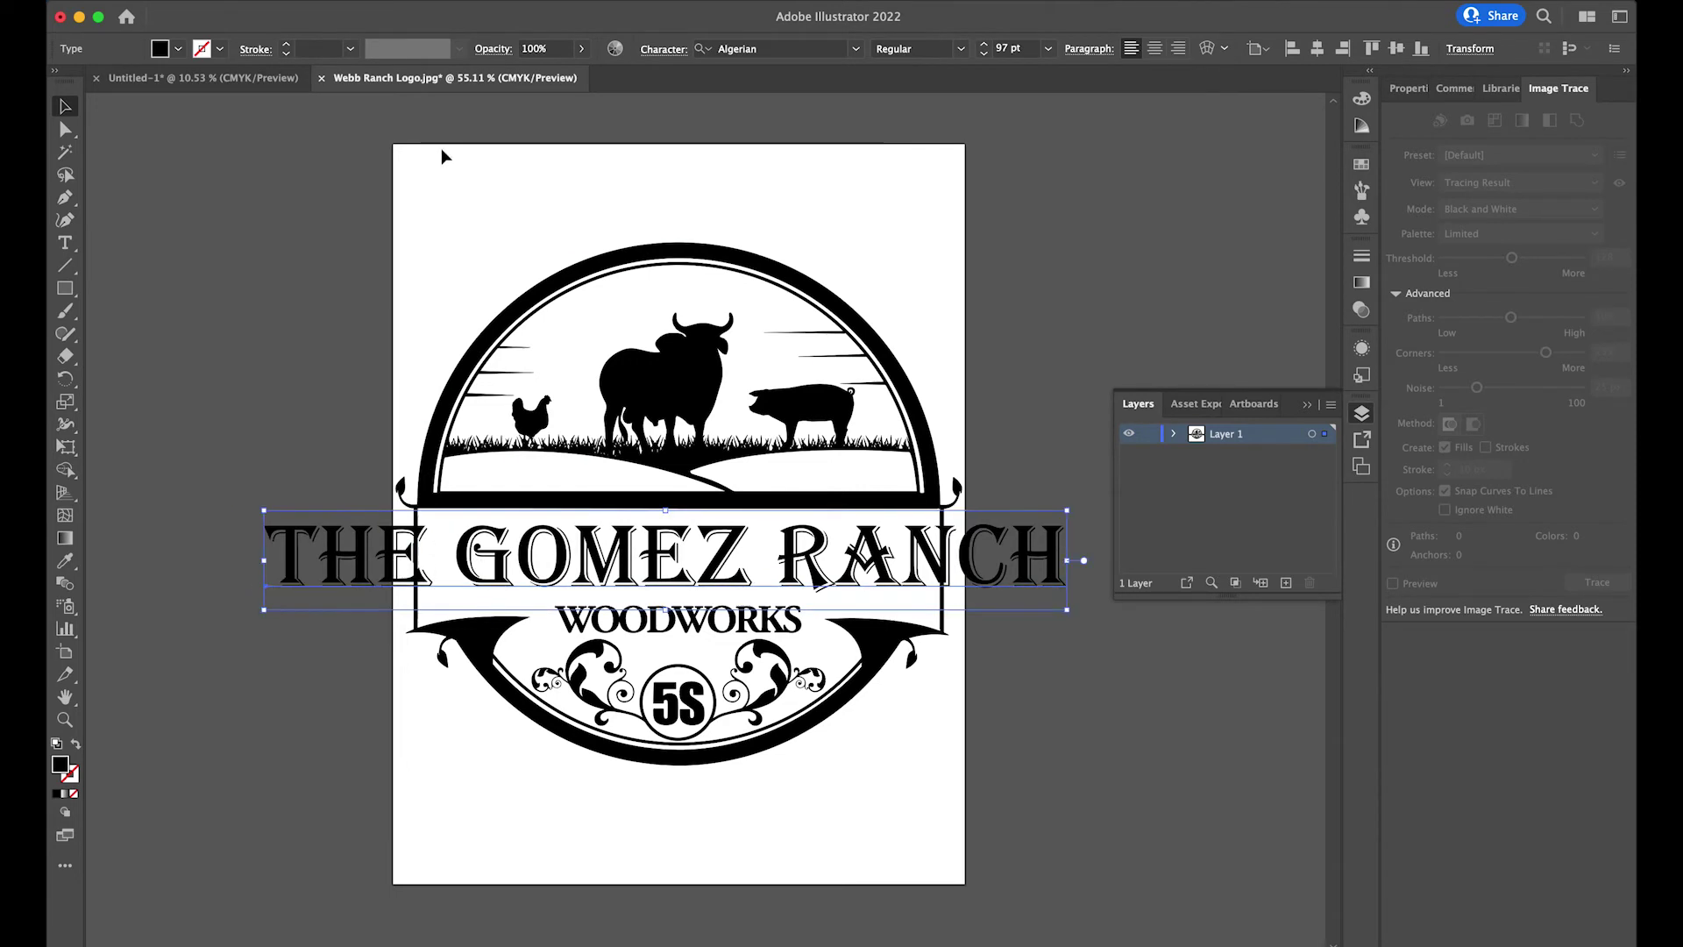
left_click(452, 0)
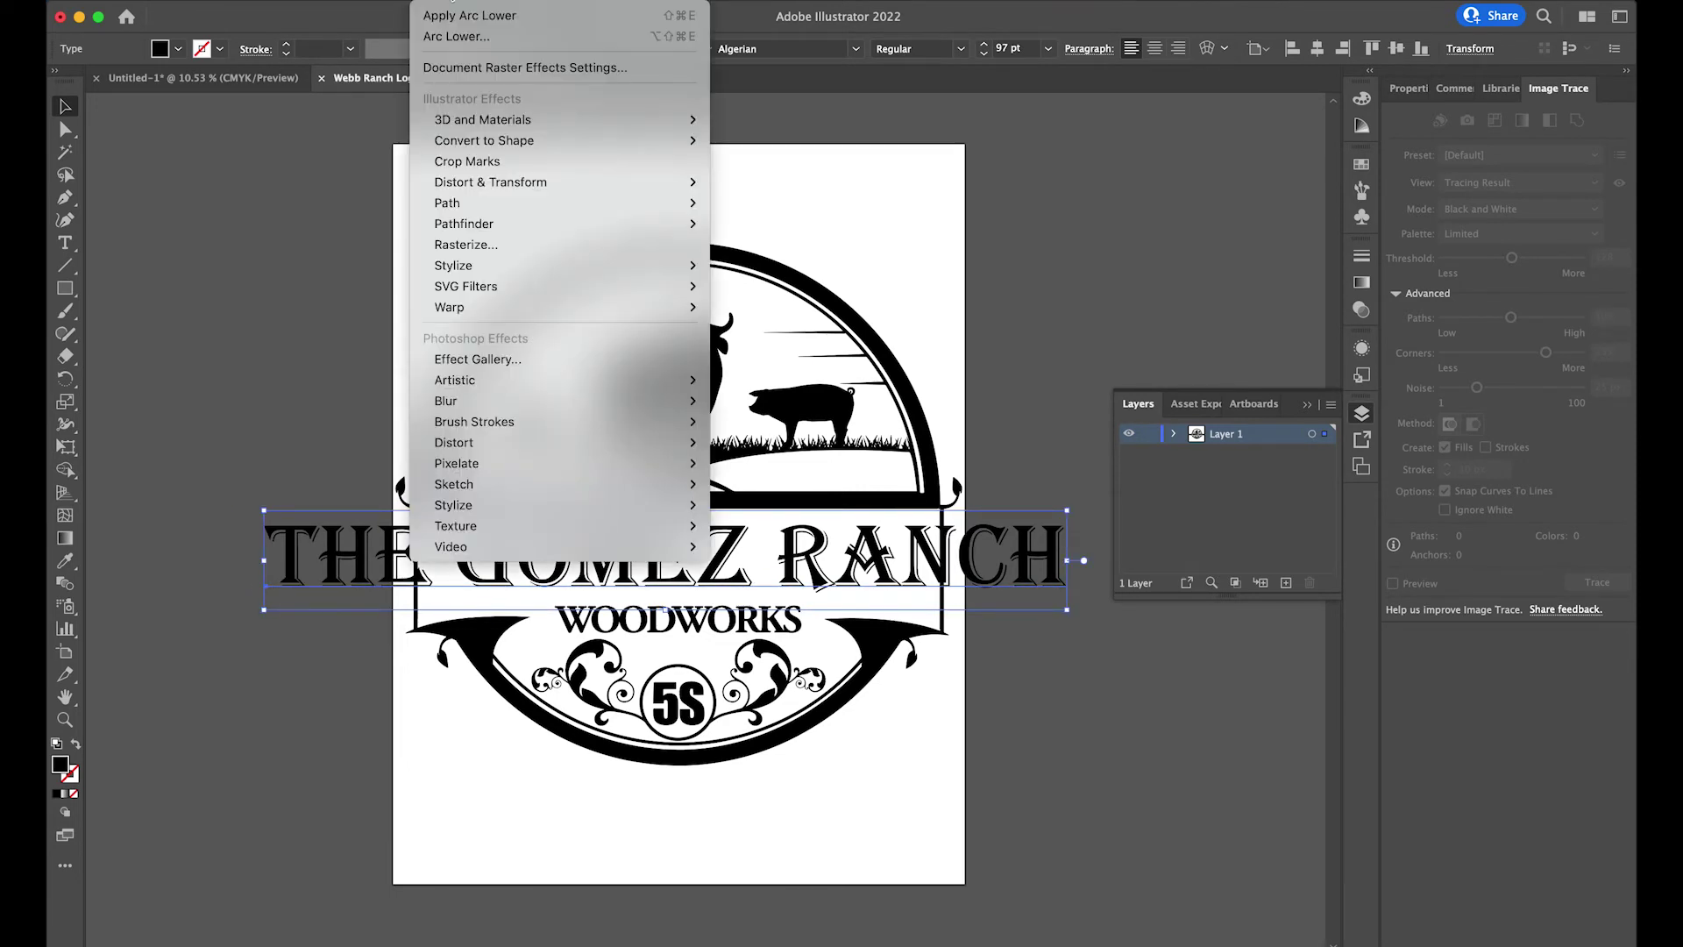
mouse_move(478, 306)
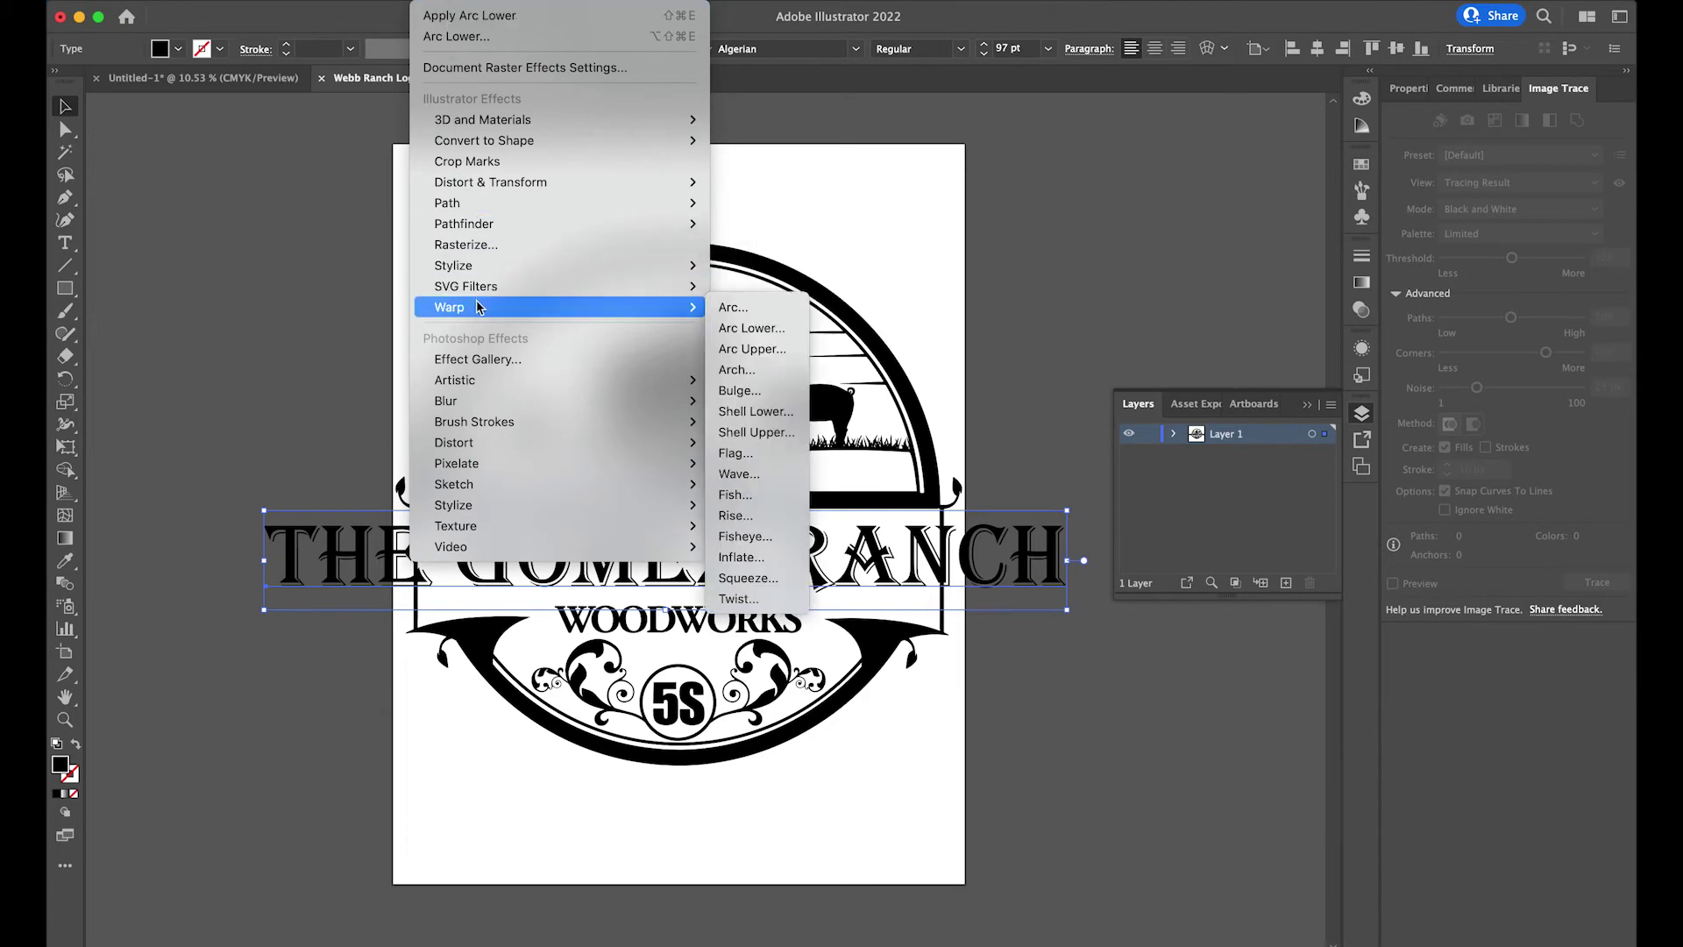
left_click(765, 335)
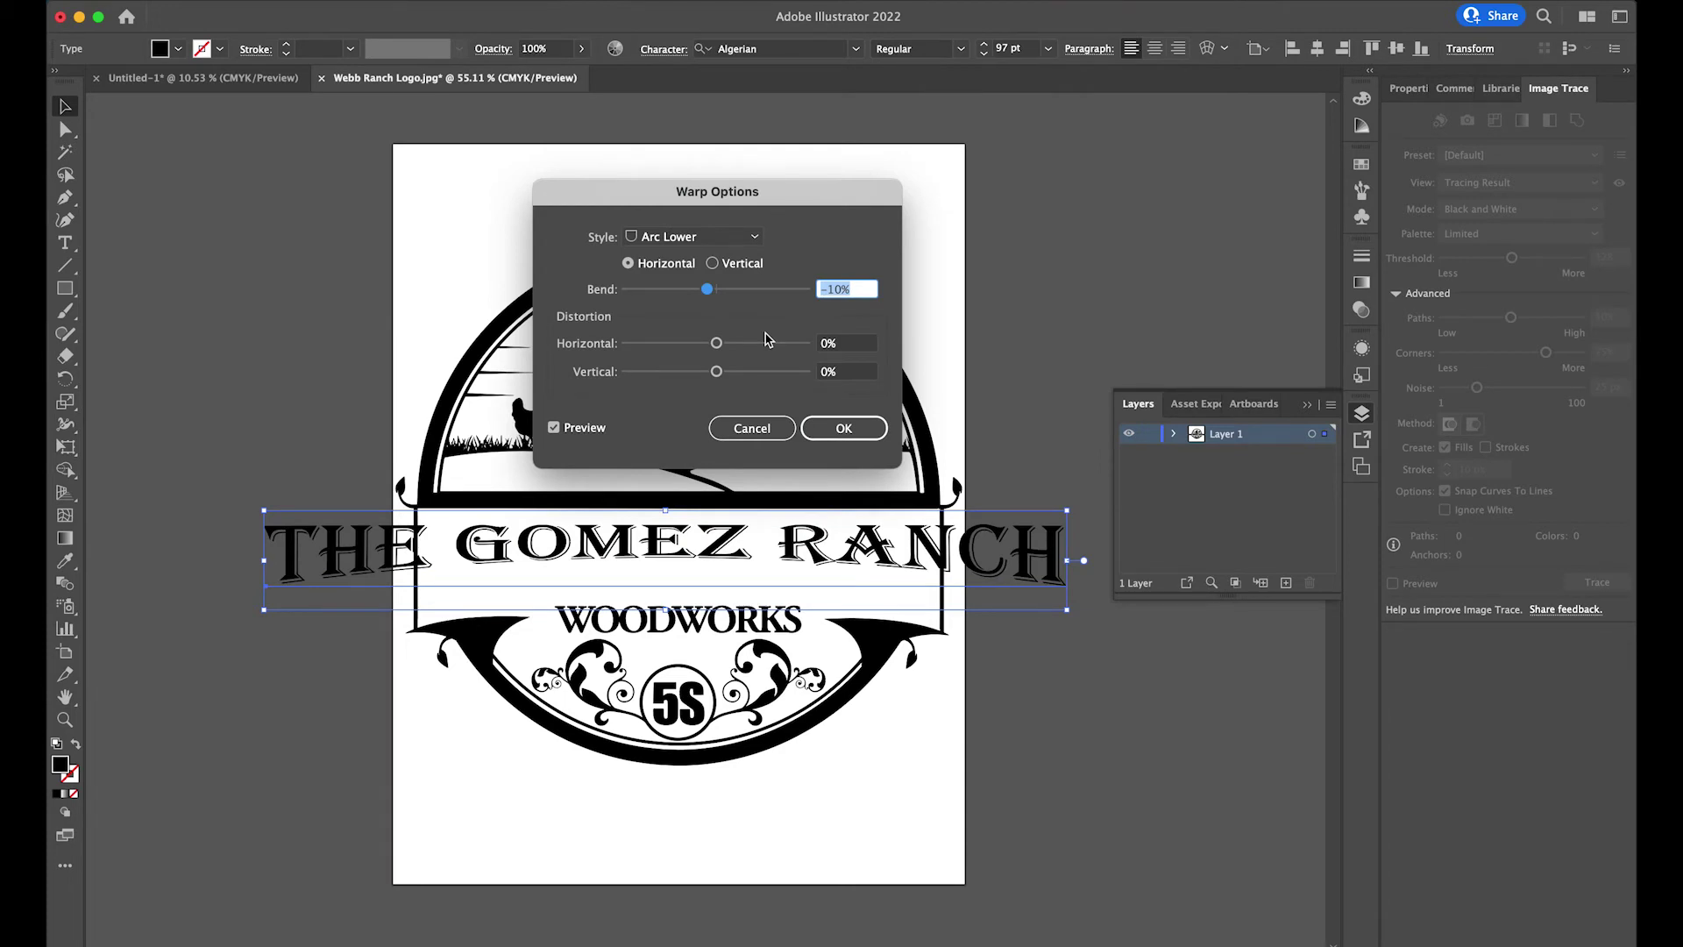
left_click_drag(707, 290, 690, 292)
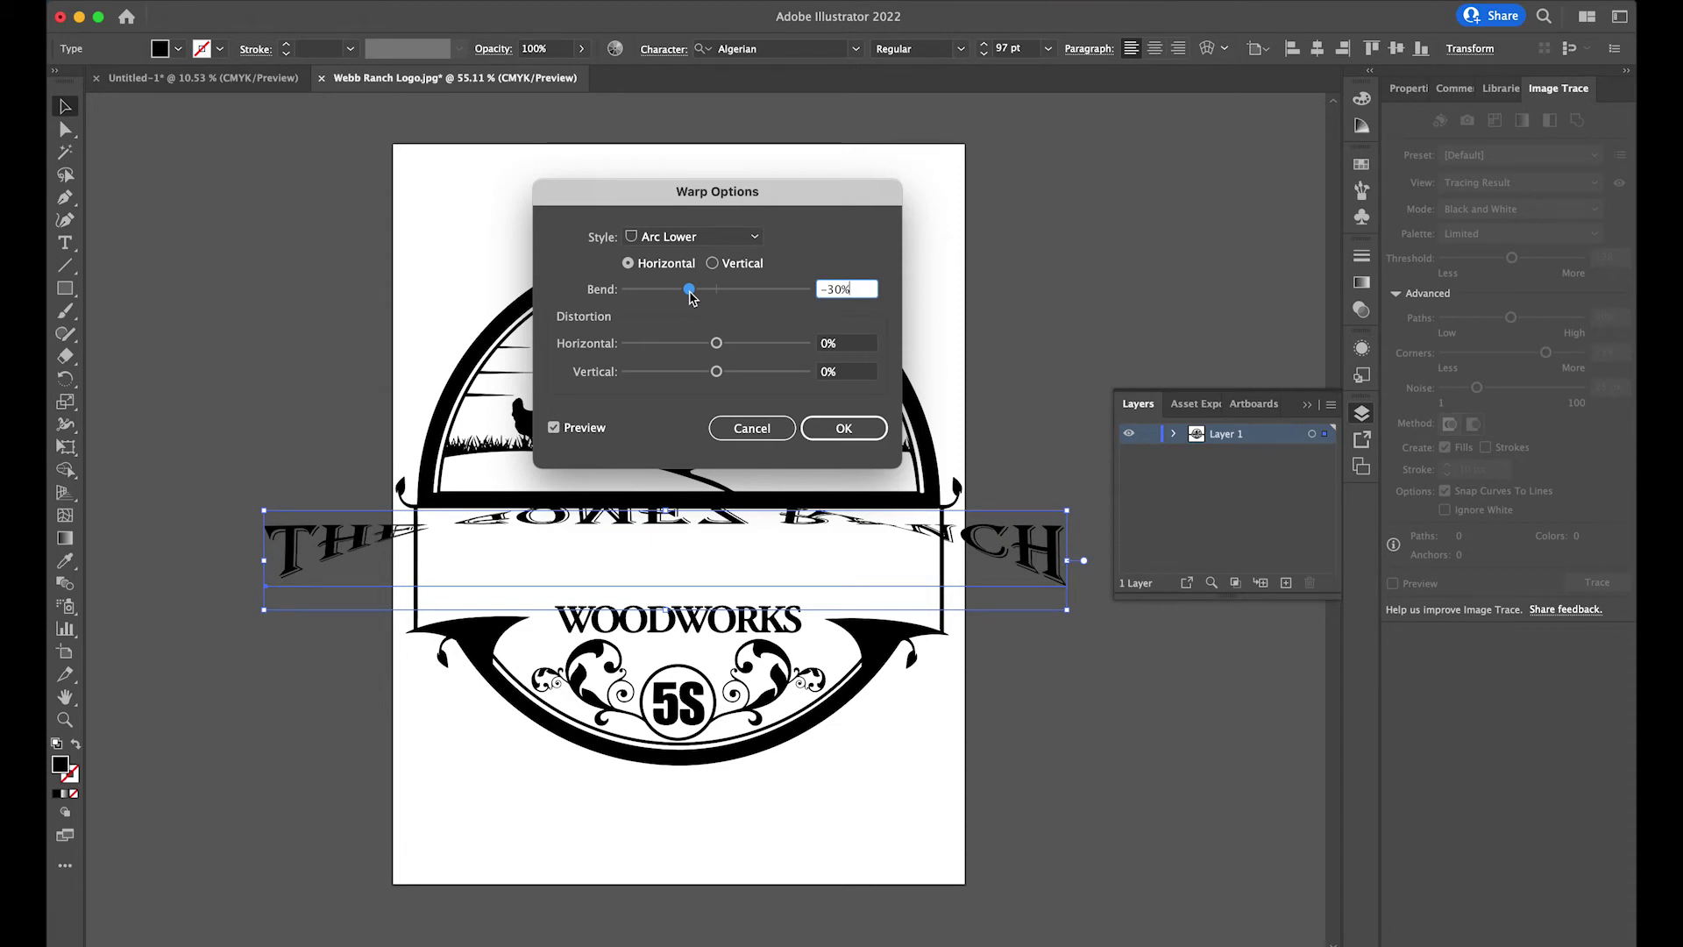
left_click_drag(690, 290, 754, 301)
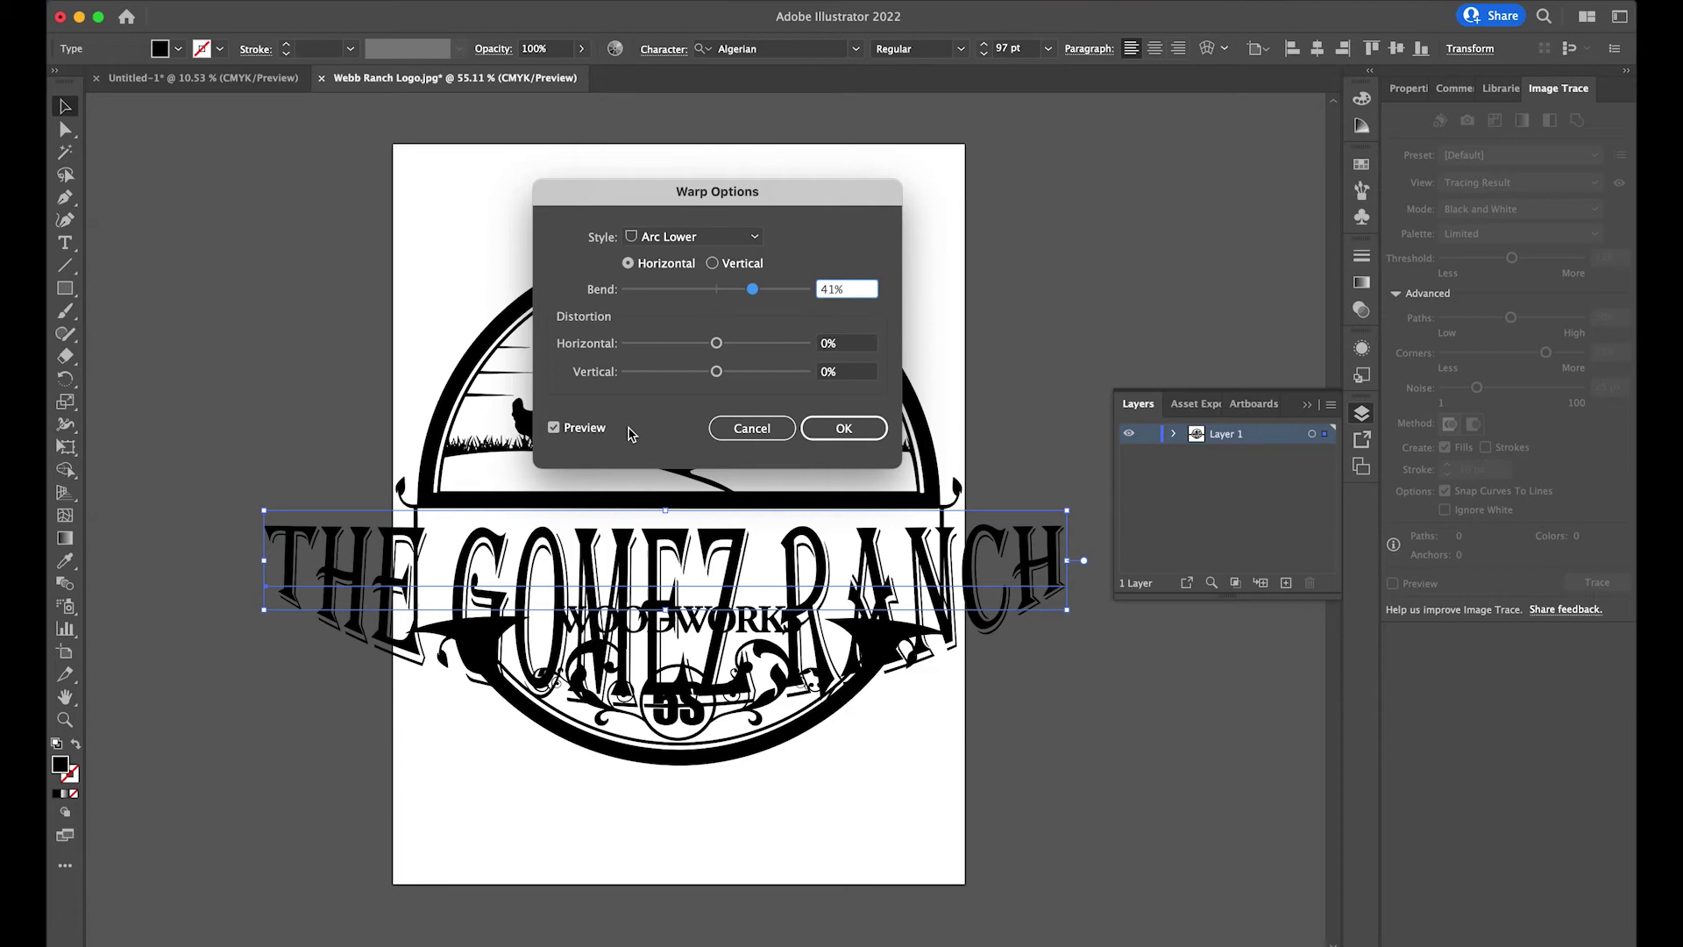
left_click_drag(759, 296, 712, 297)
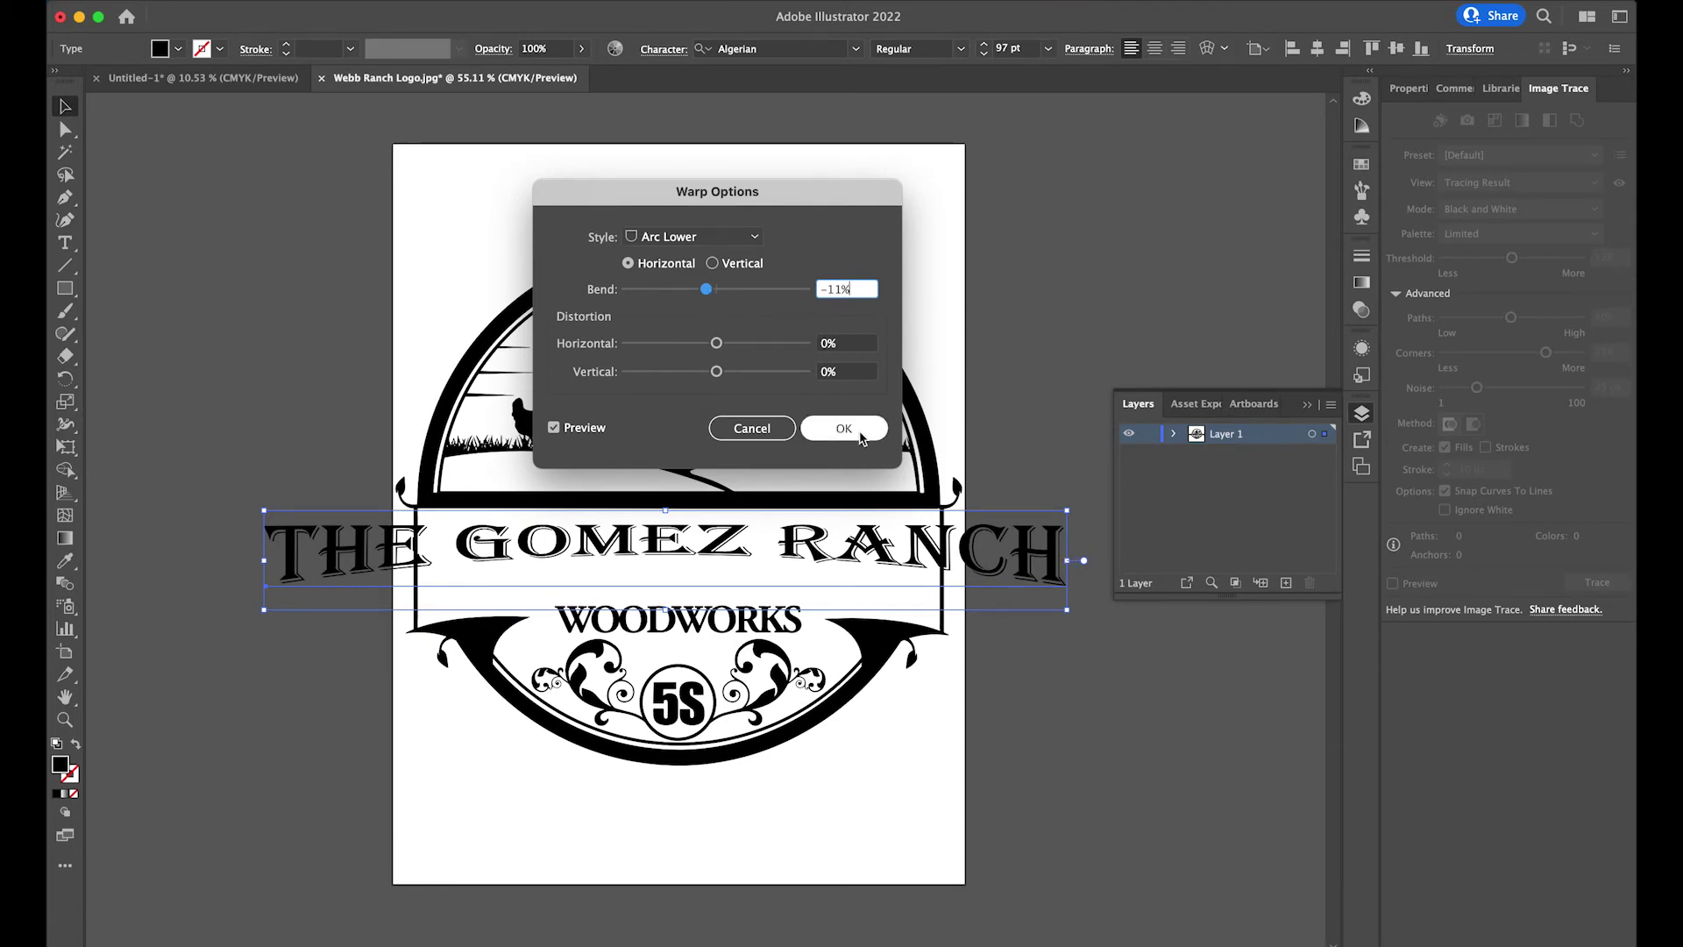
left_click(860, 436)
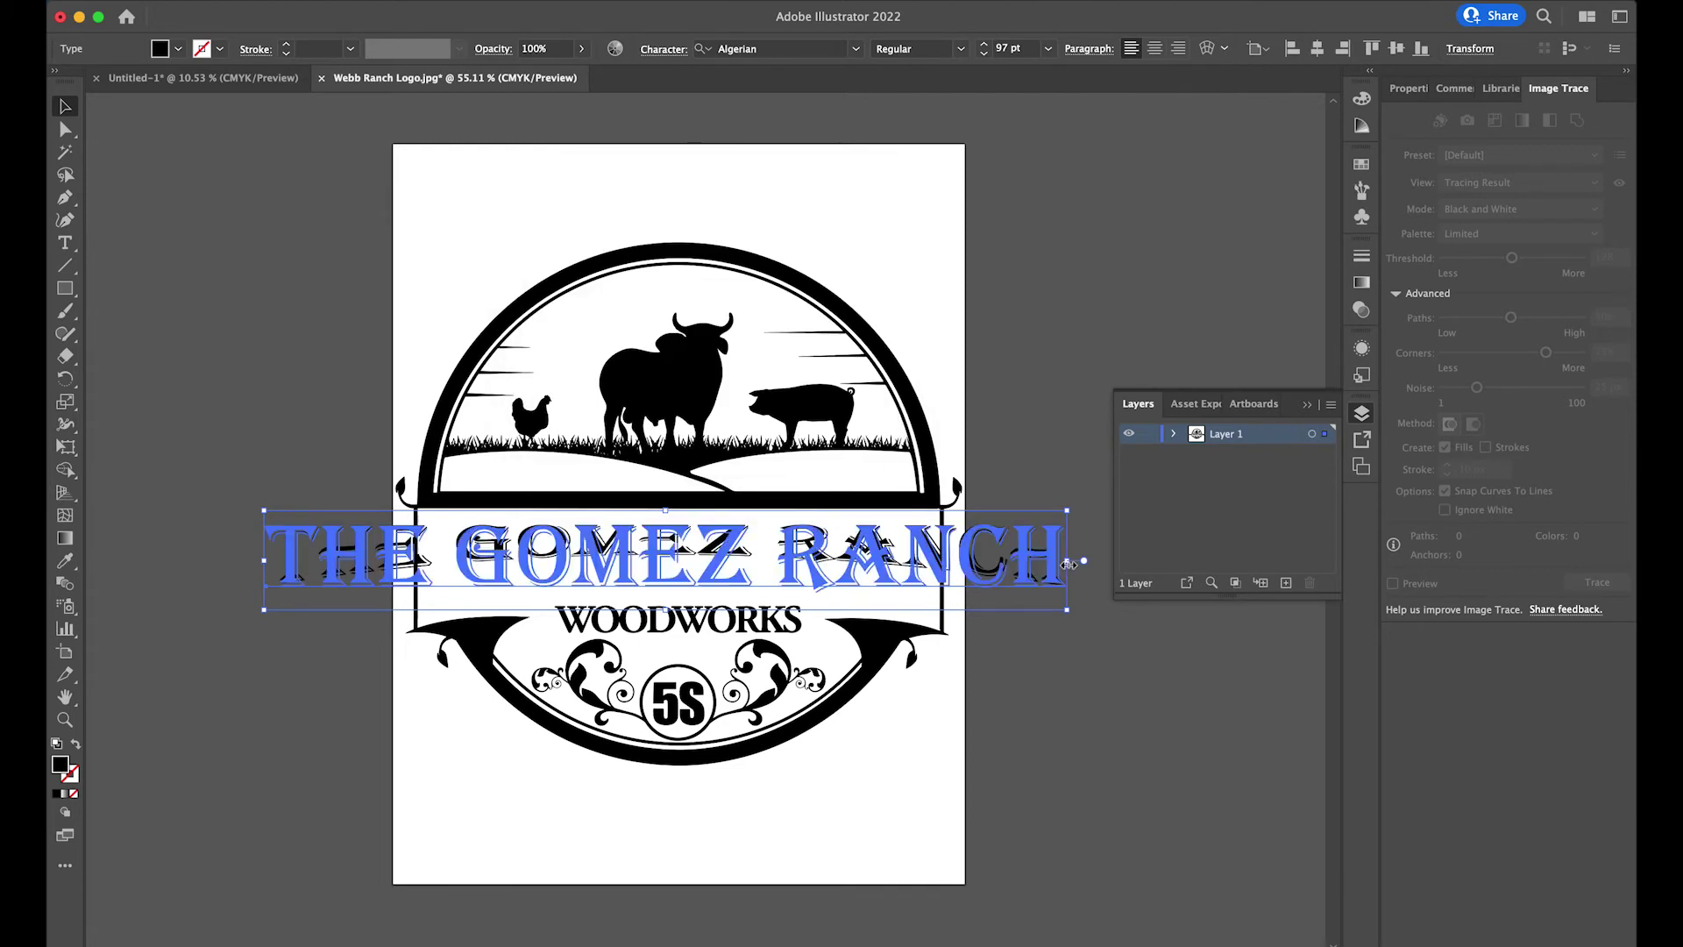
Step: Squeeze THE GOMEZ RANCH narrower, stretch it taller, and fit it between the banner ends
left_click_drag(1069, 563, 931, 561)
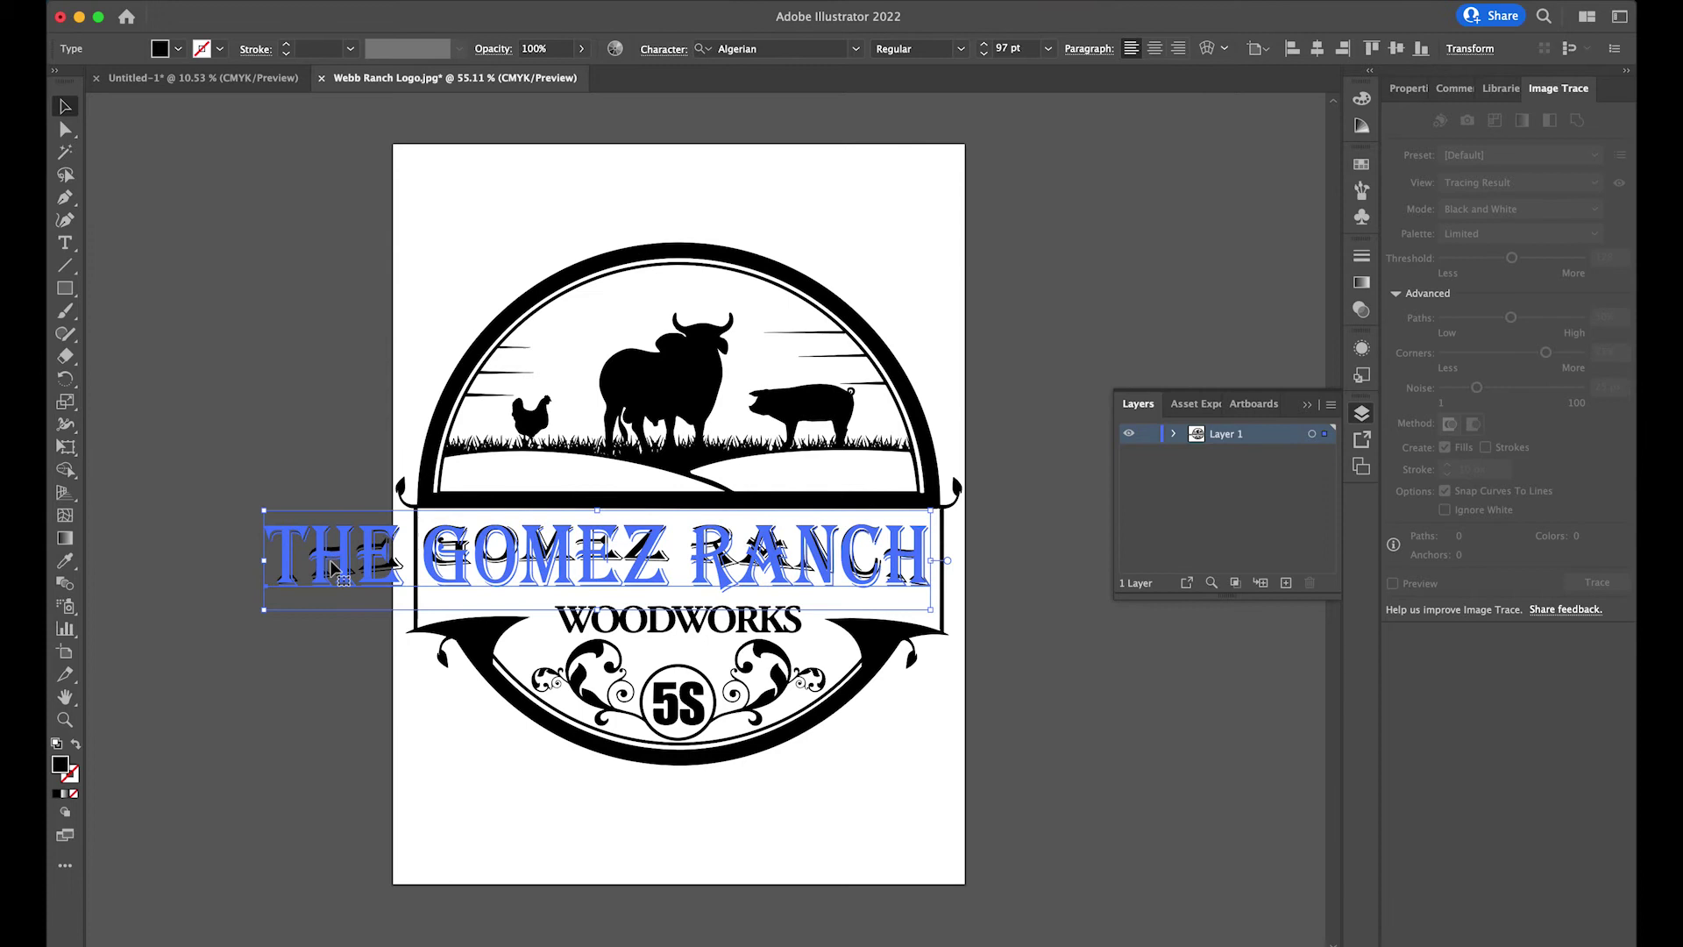
left_click_drag(265, 561, 428, 585)
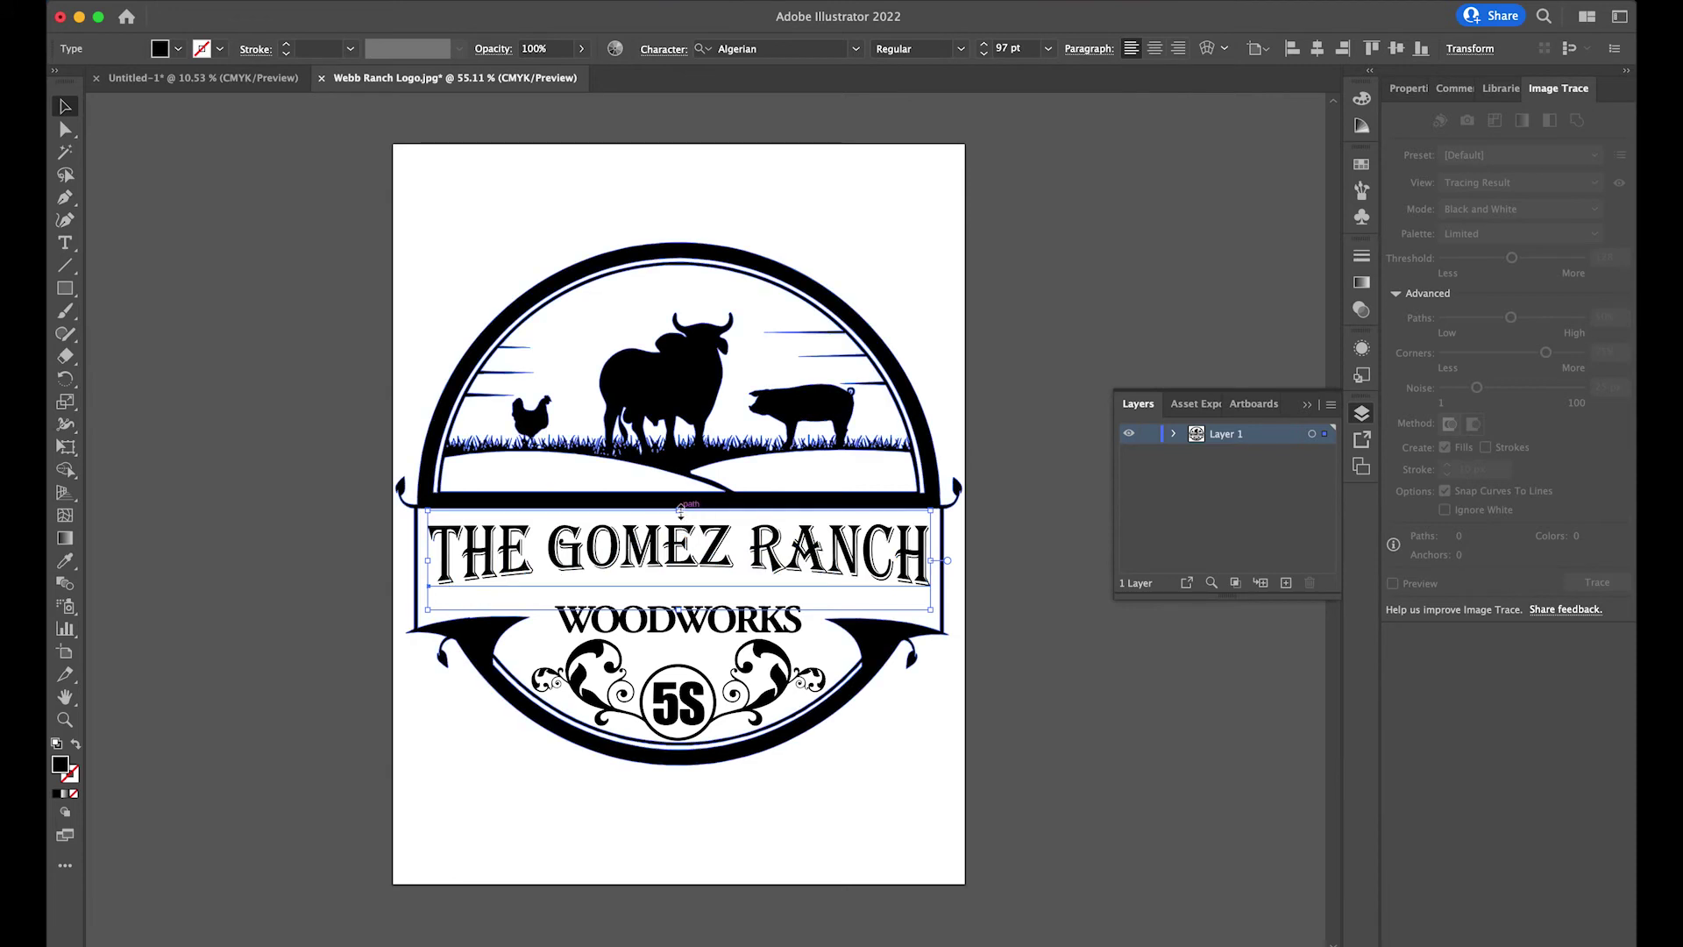
left_click_drag(680, 505, 680, 501)
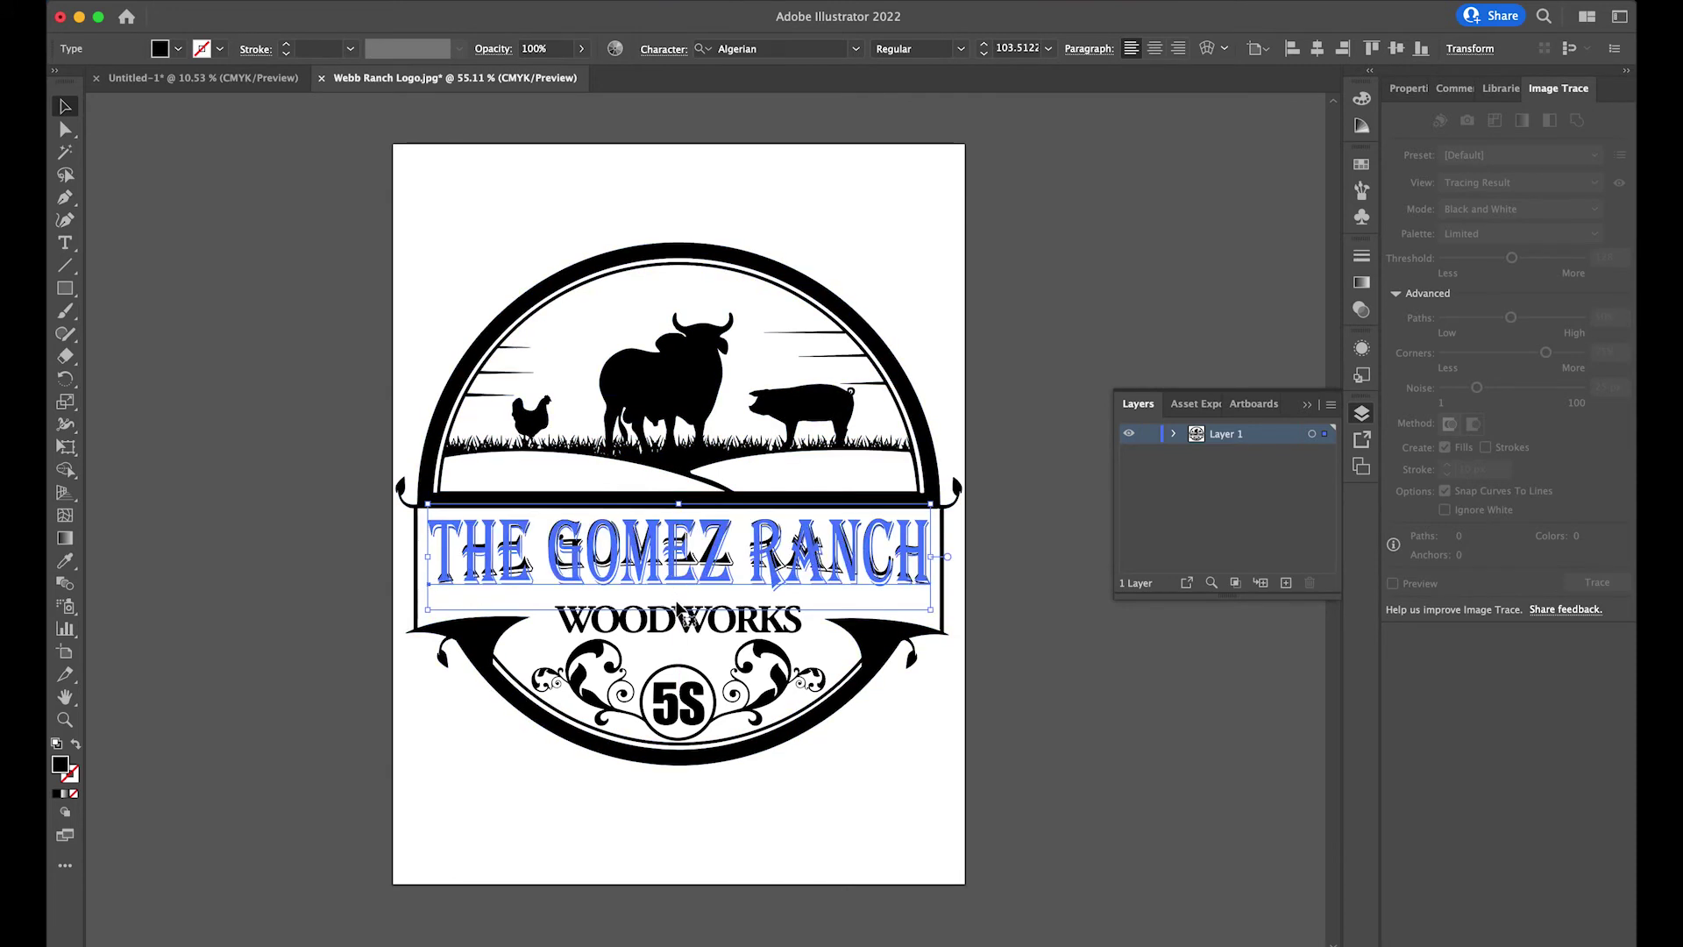
left_click_drag(679, 607, 675, 644)
left_click_drag(806, 570, 804, 564)
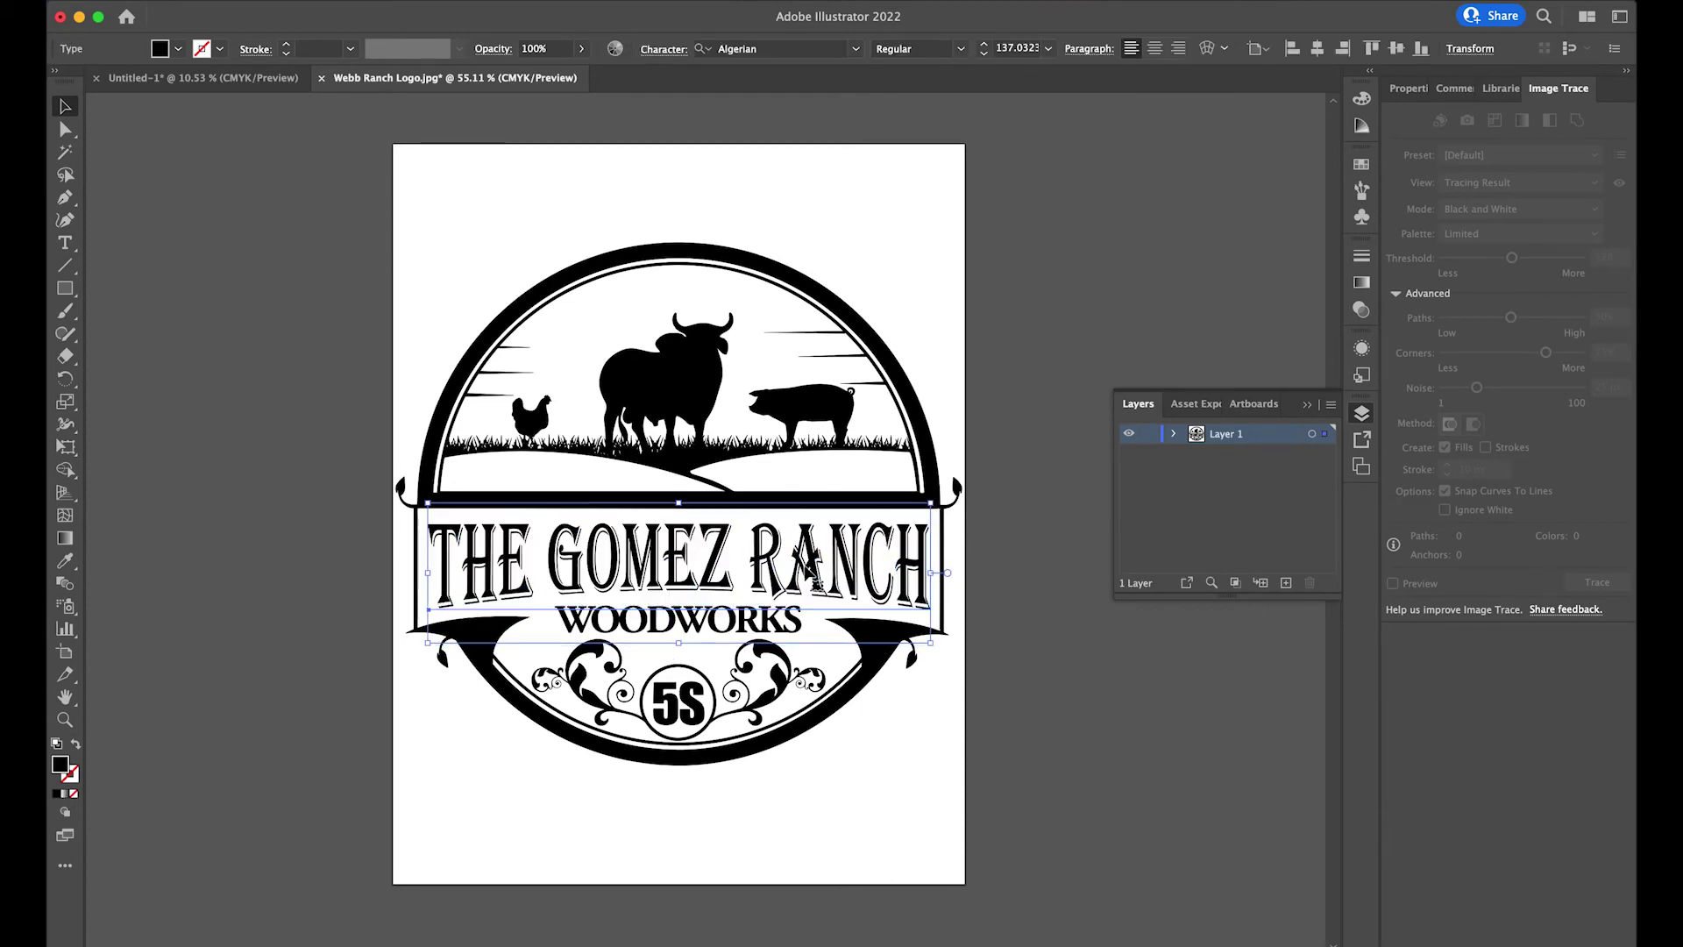
left_click(1036, 606)
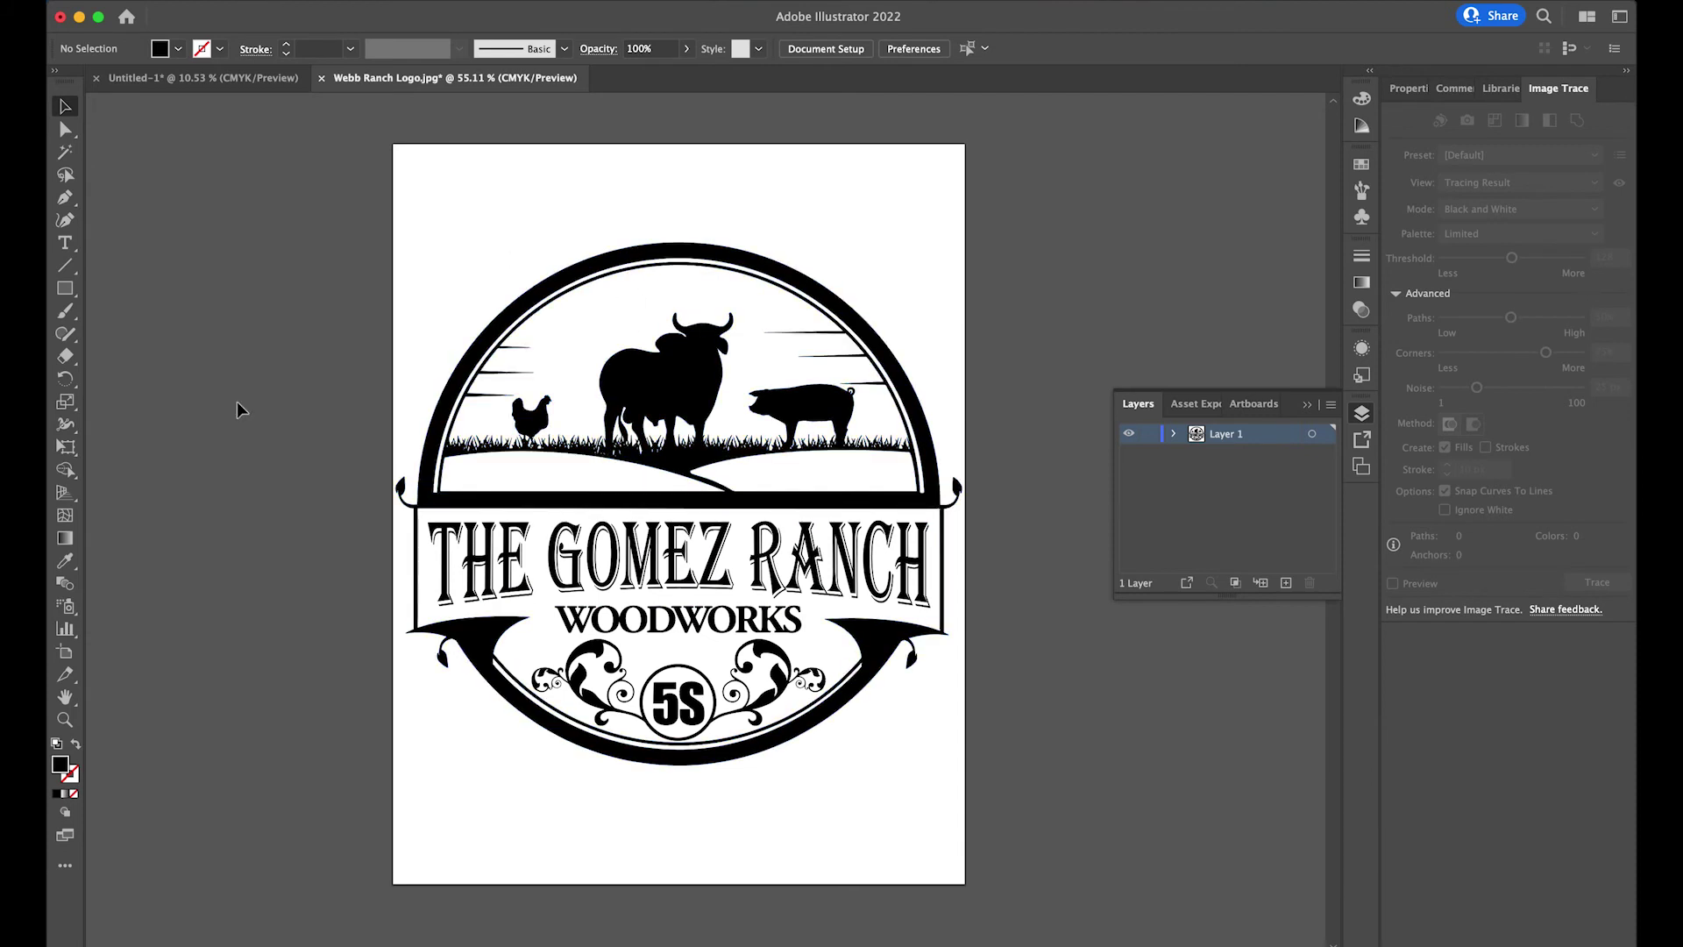
Step: Type 'EST. 2015' above the animals, shrink it to 38 pt, and center it in the arch
left_click(65, 242)
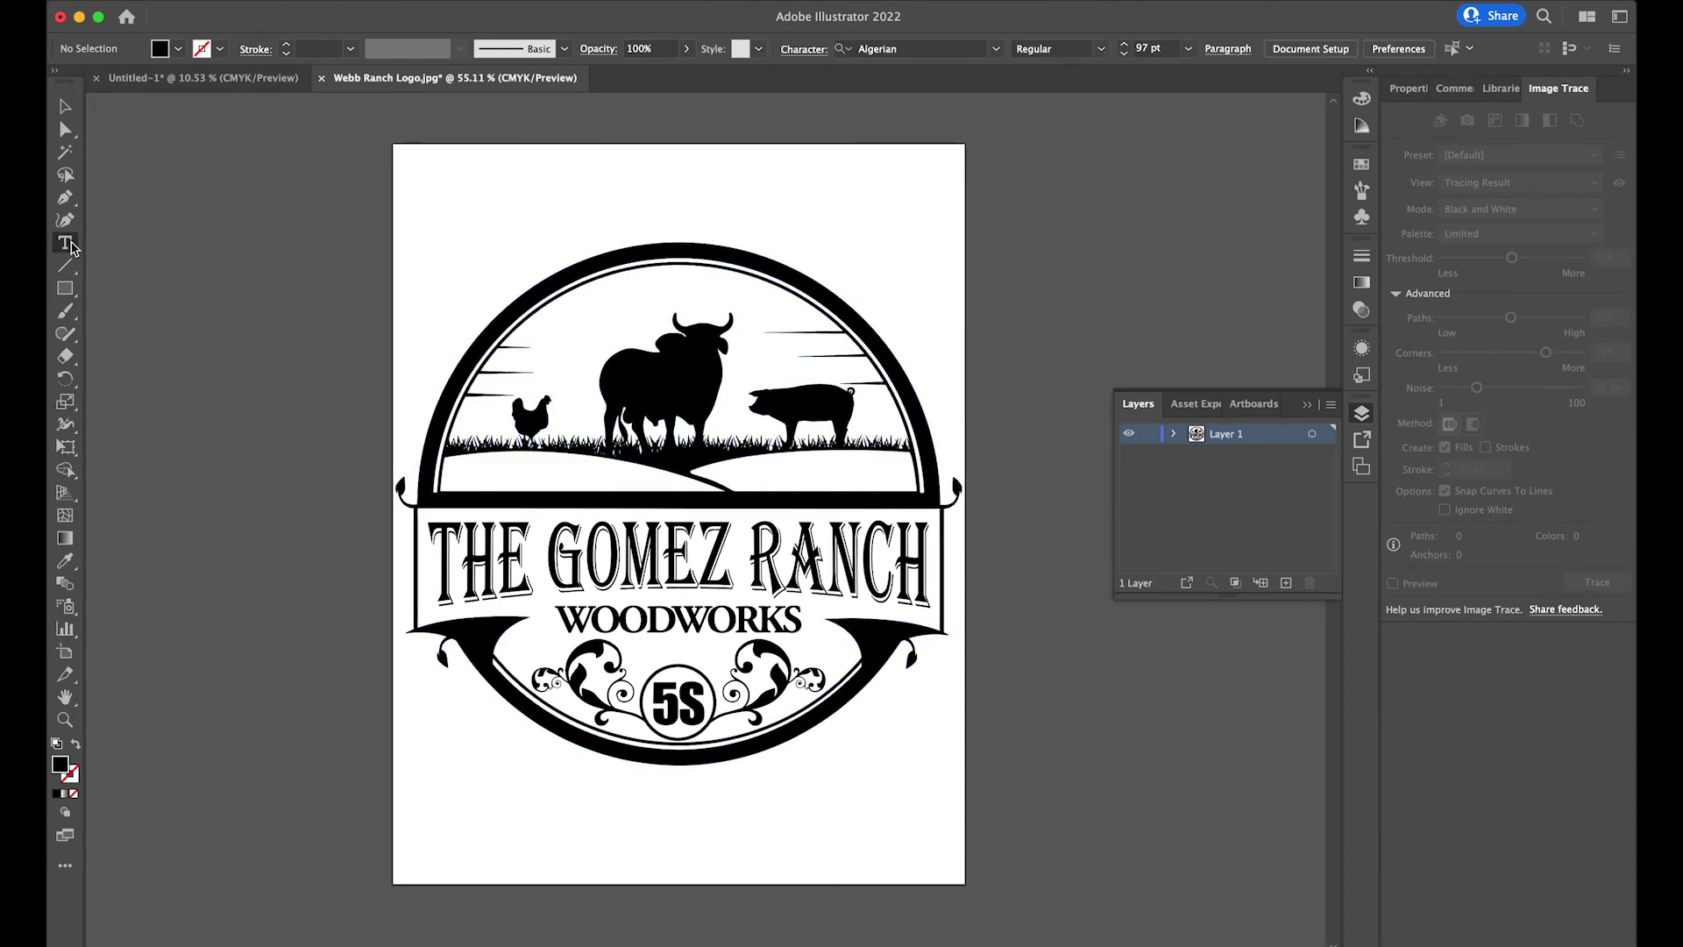
left_click(603, 293)
type("EST")
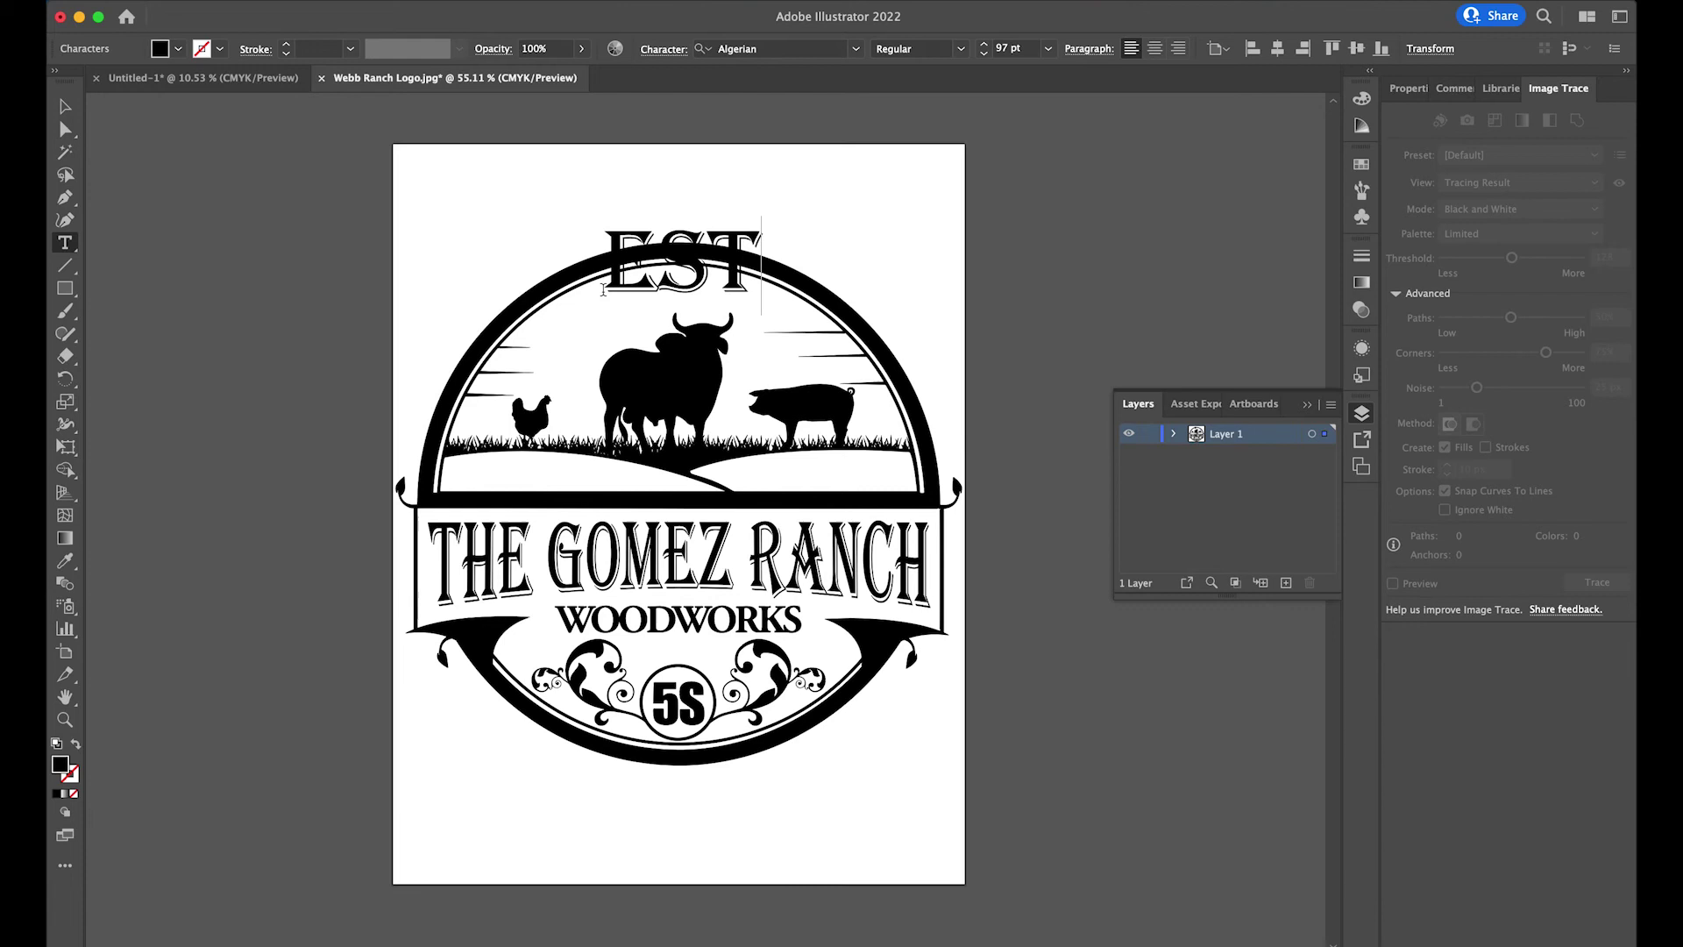
type(". 2015")
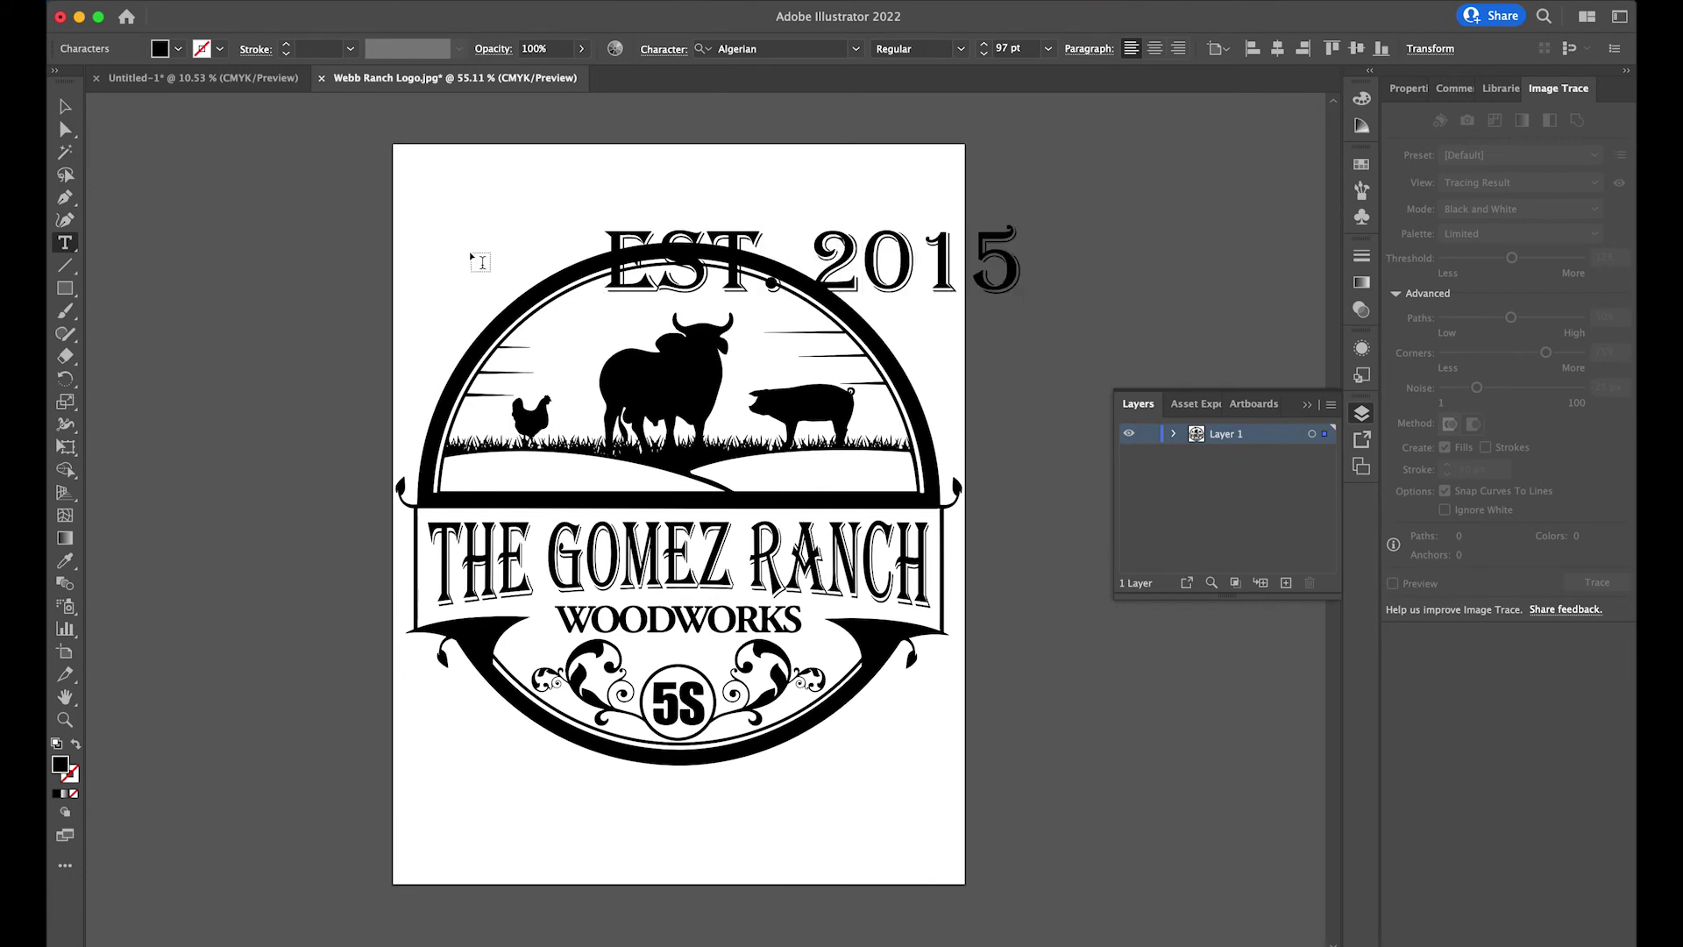
key("super+a")
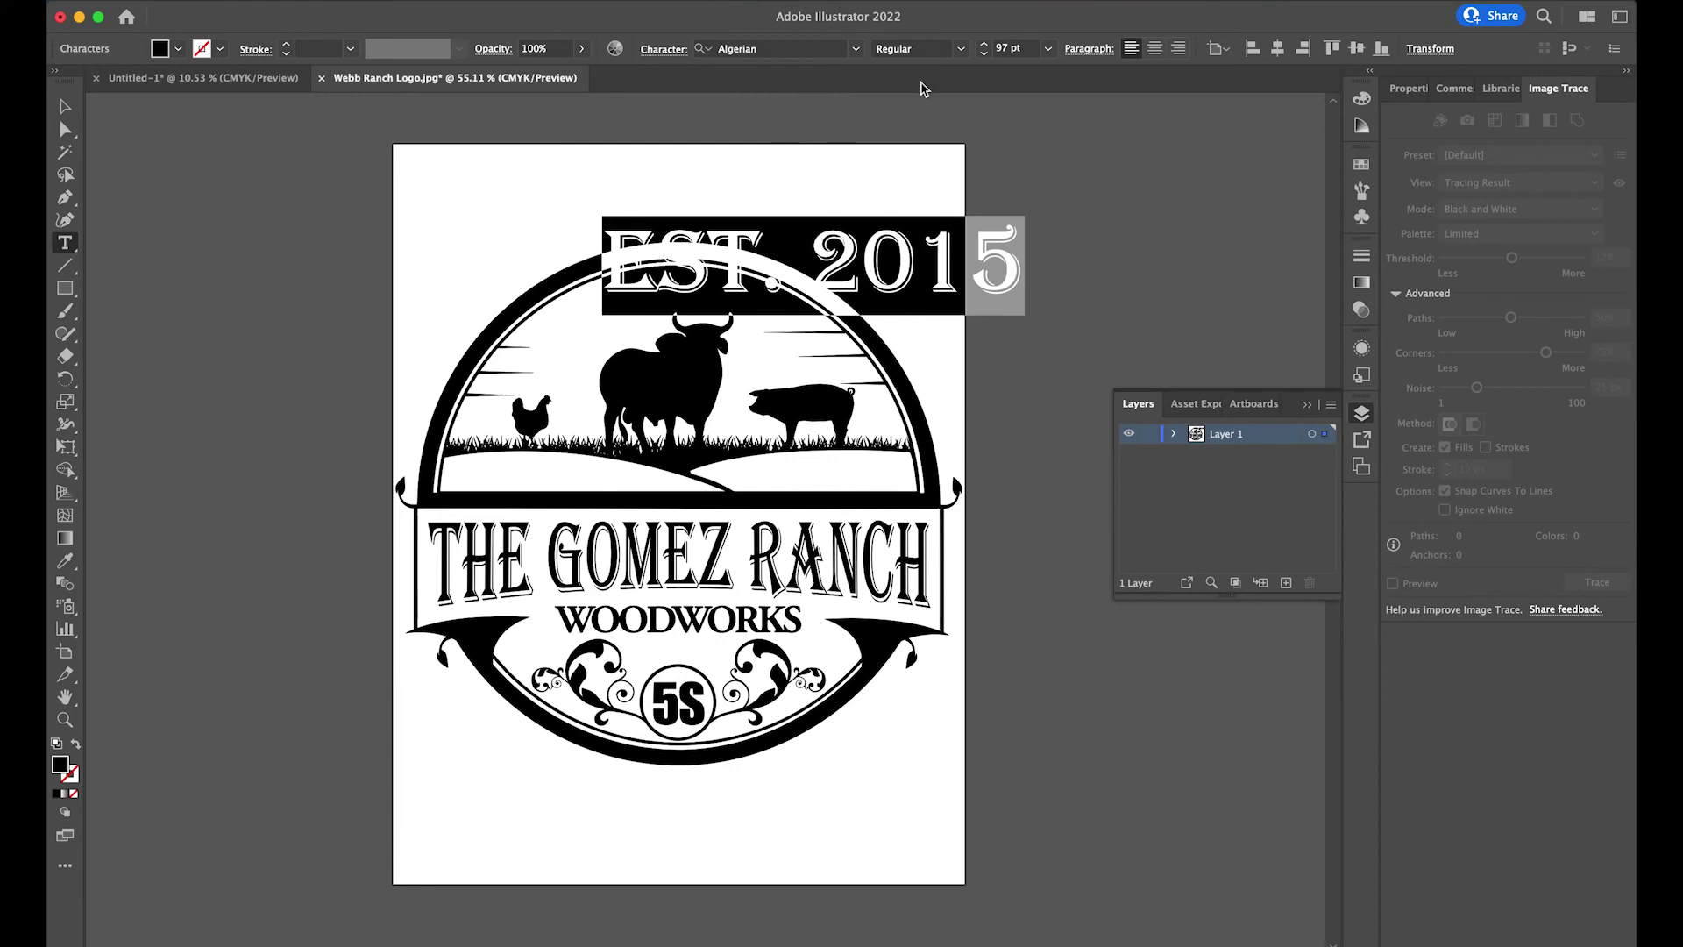
left_click(984, 58)
left_click(983, 58)
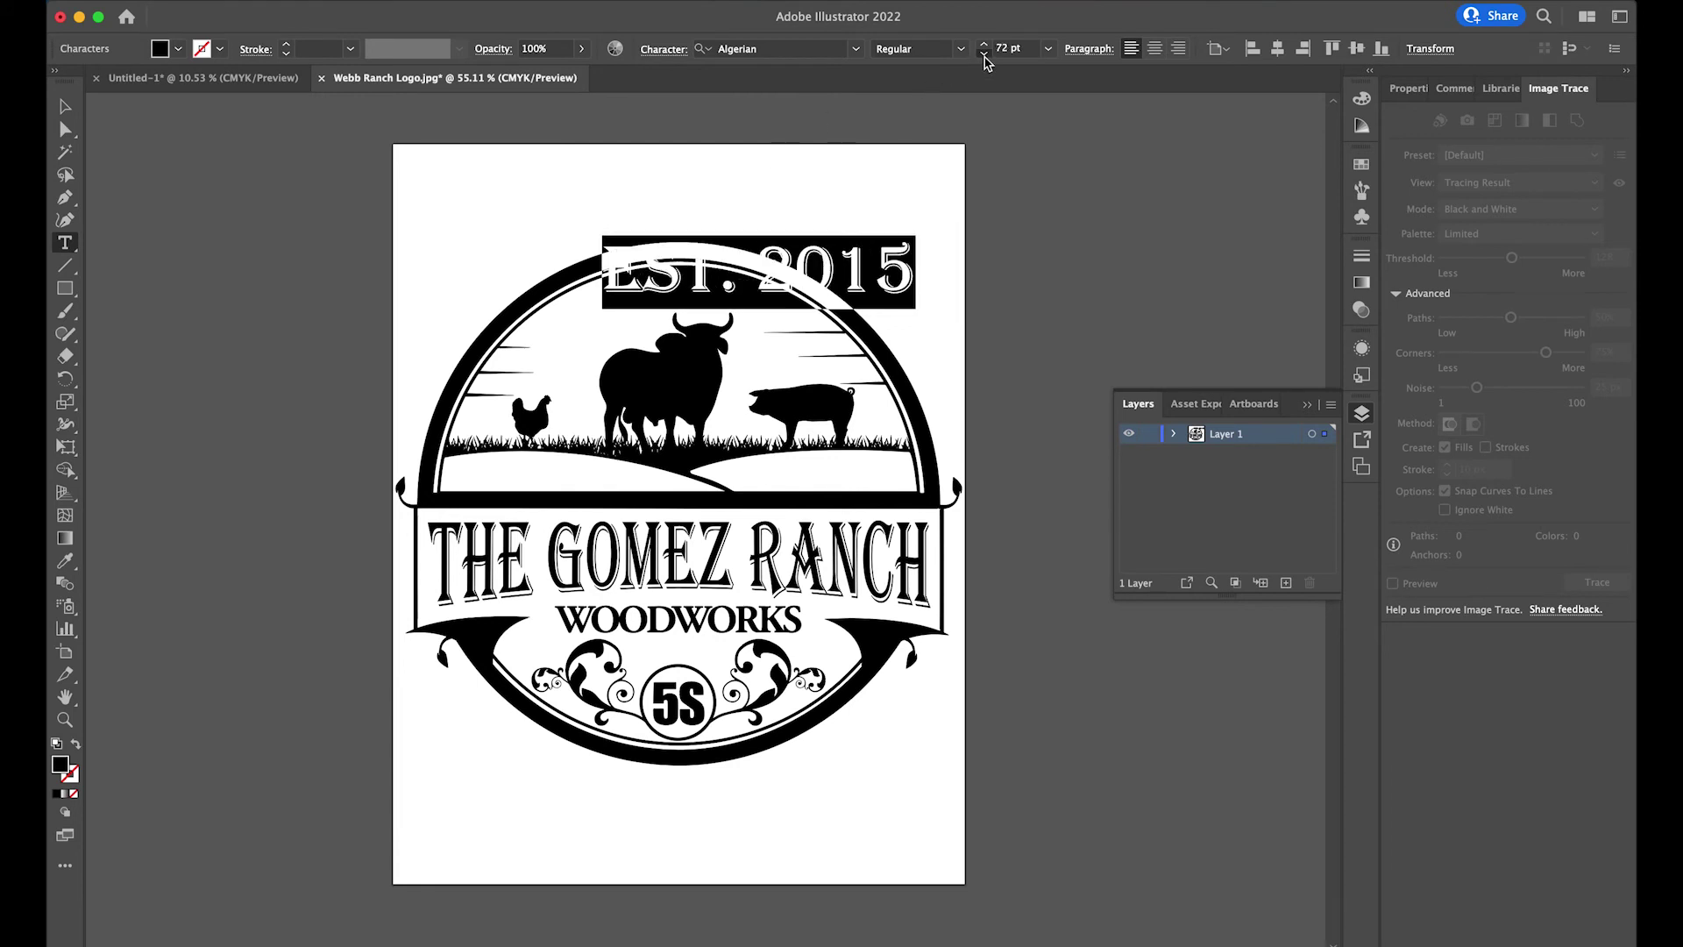
left_click(984, 58)
left_click(984, 58)
left_click(983, 58)
left_click(984, 58)
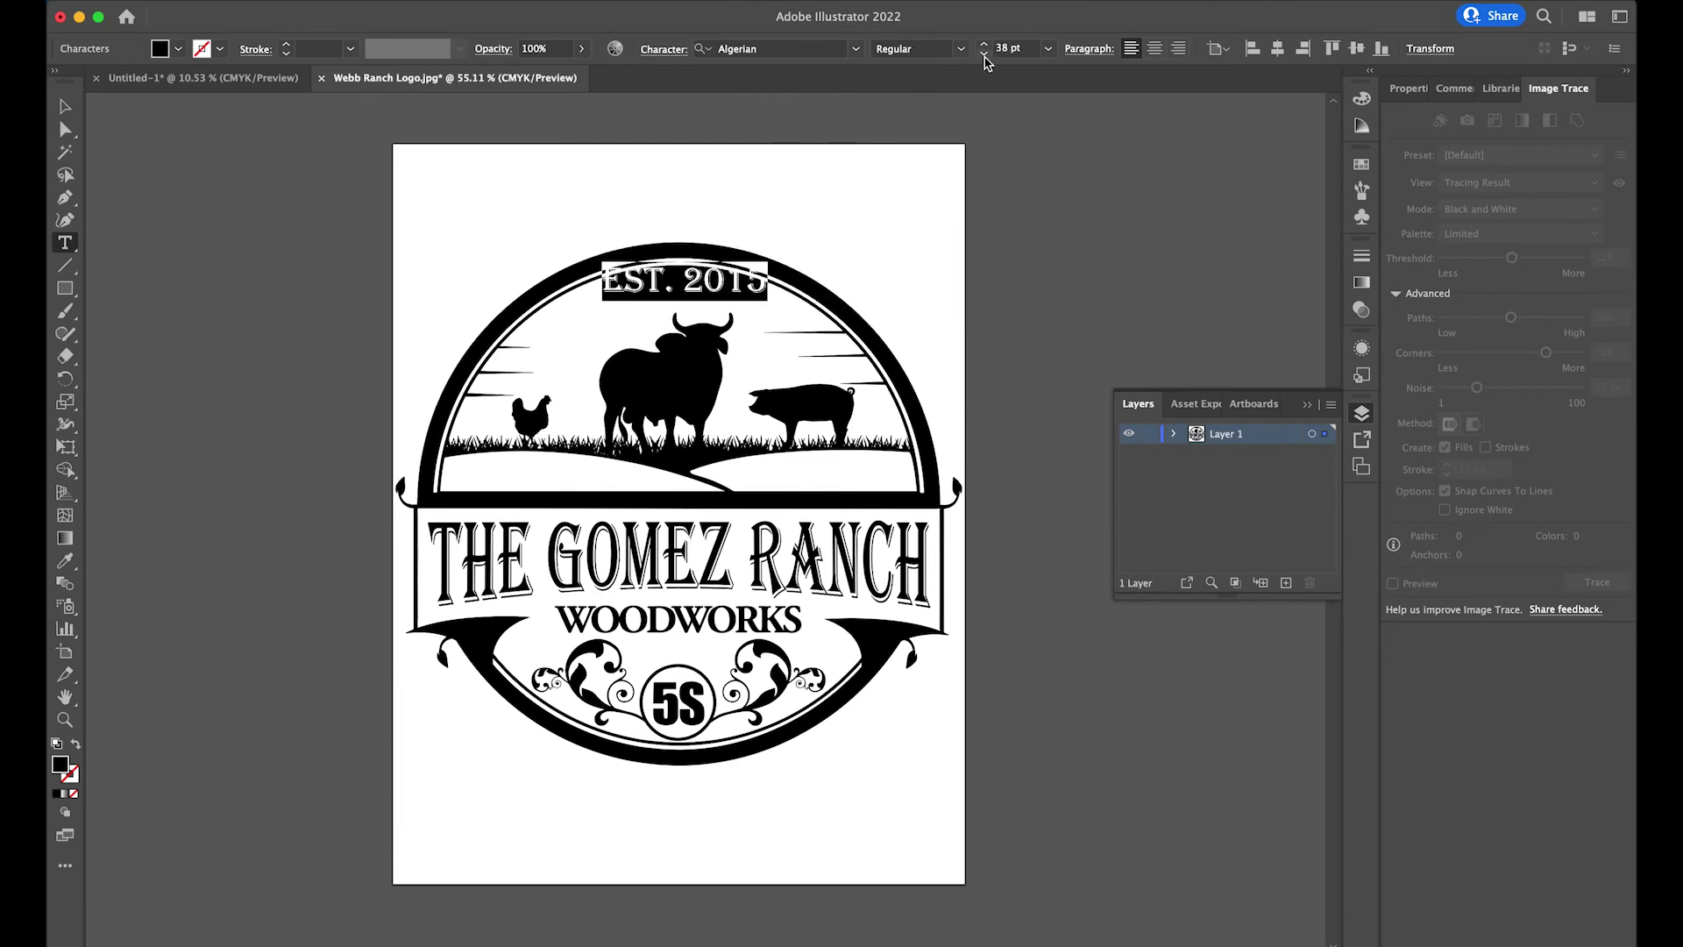
left_click(66, 106)
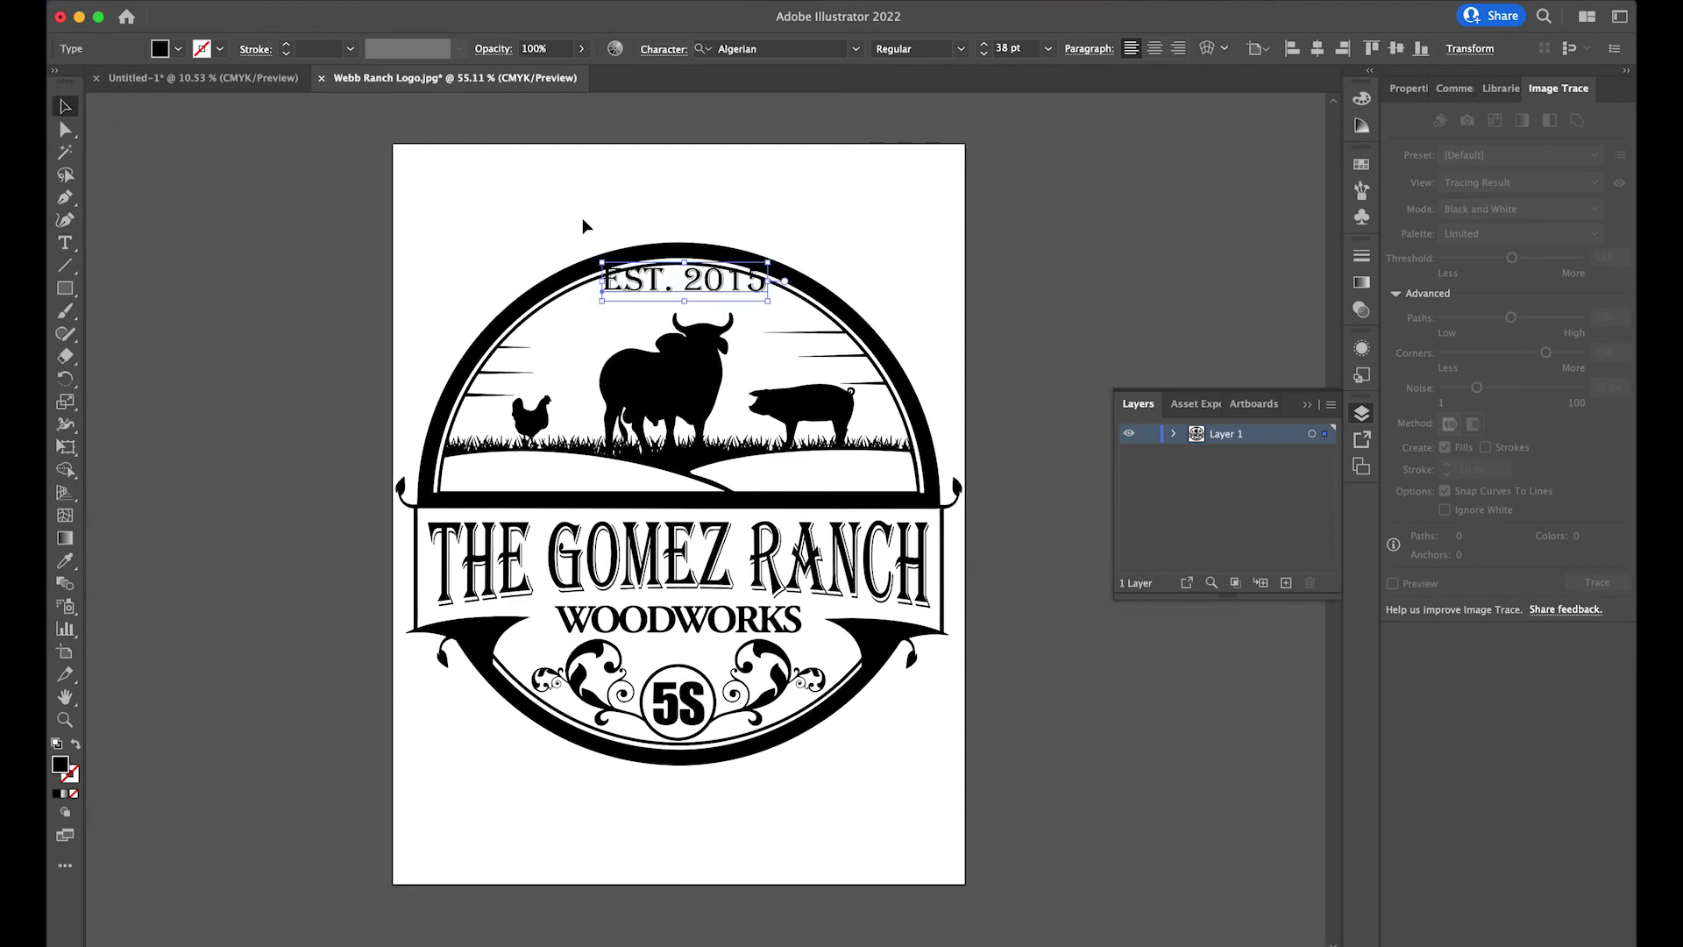
left_click_drag(701, 294, 691, 305)
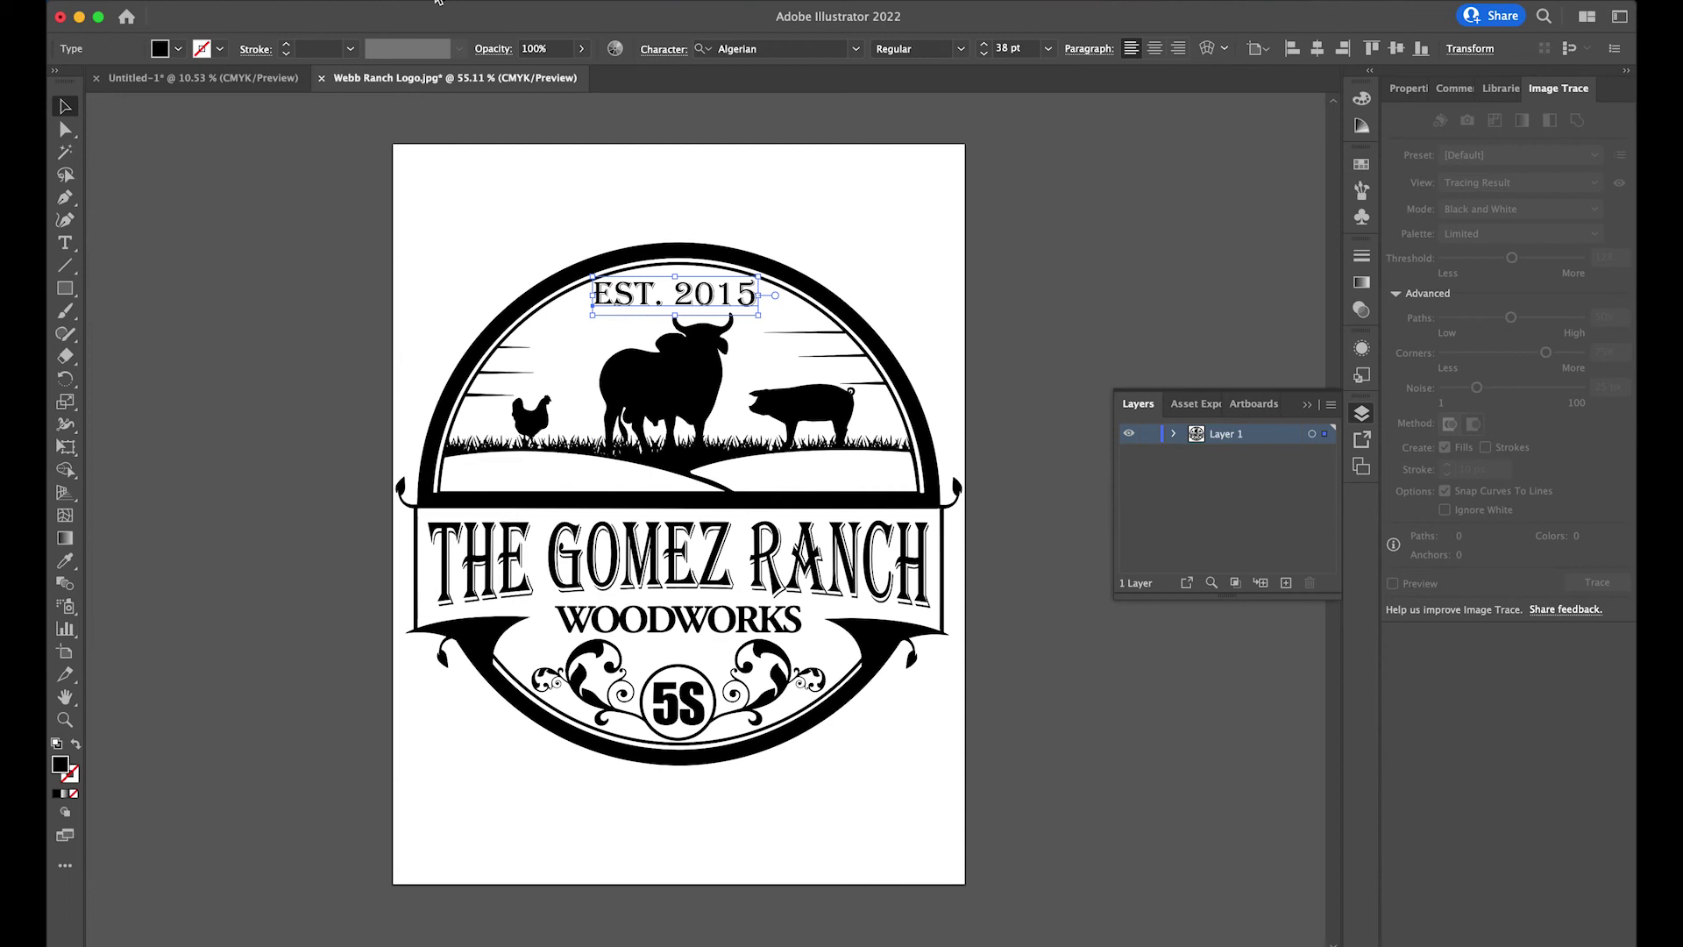
Step: Apply a Horizontal Arc warp with 24% bend to EST. 2015
left_click(433, 1)
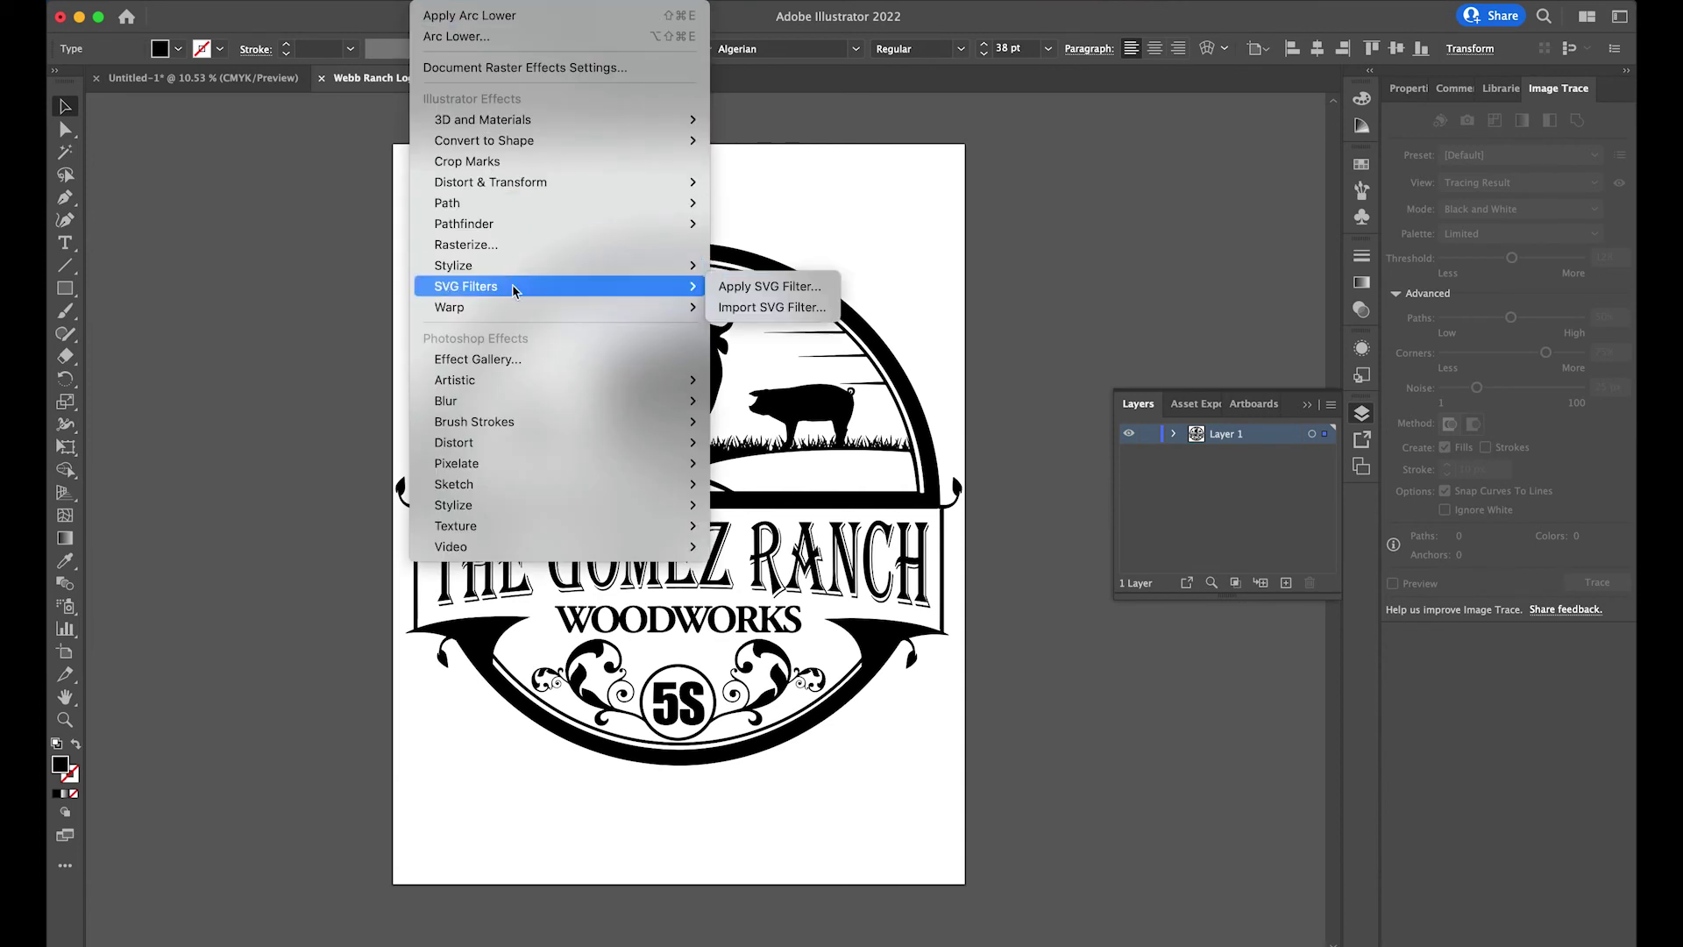
mouse_move(526, 307)
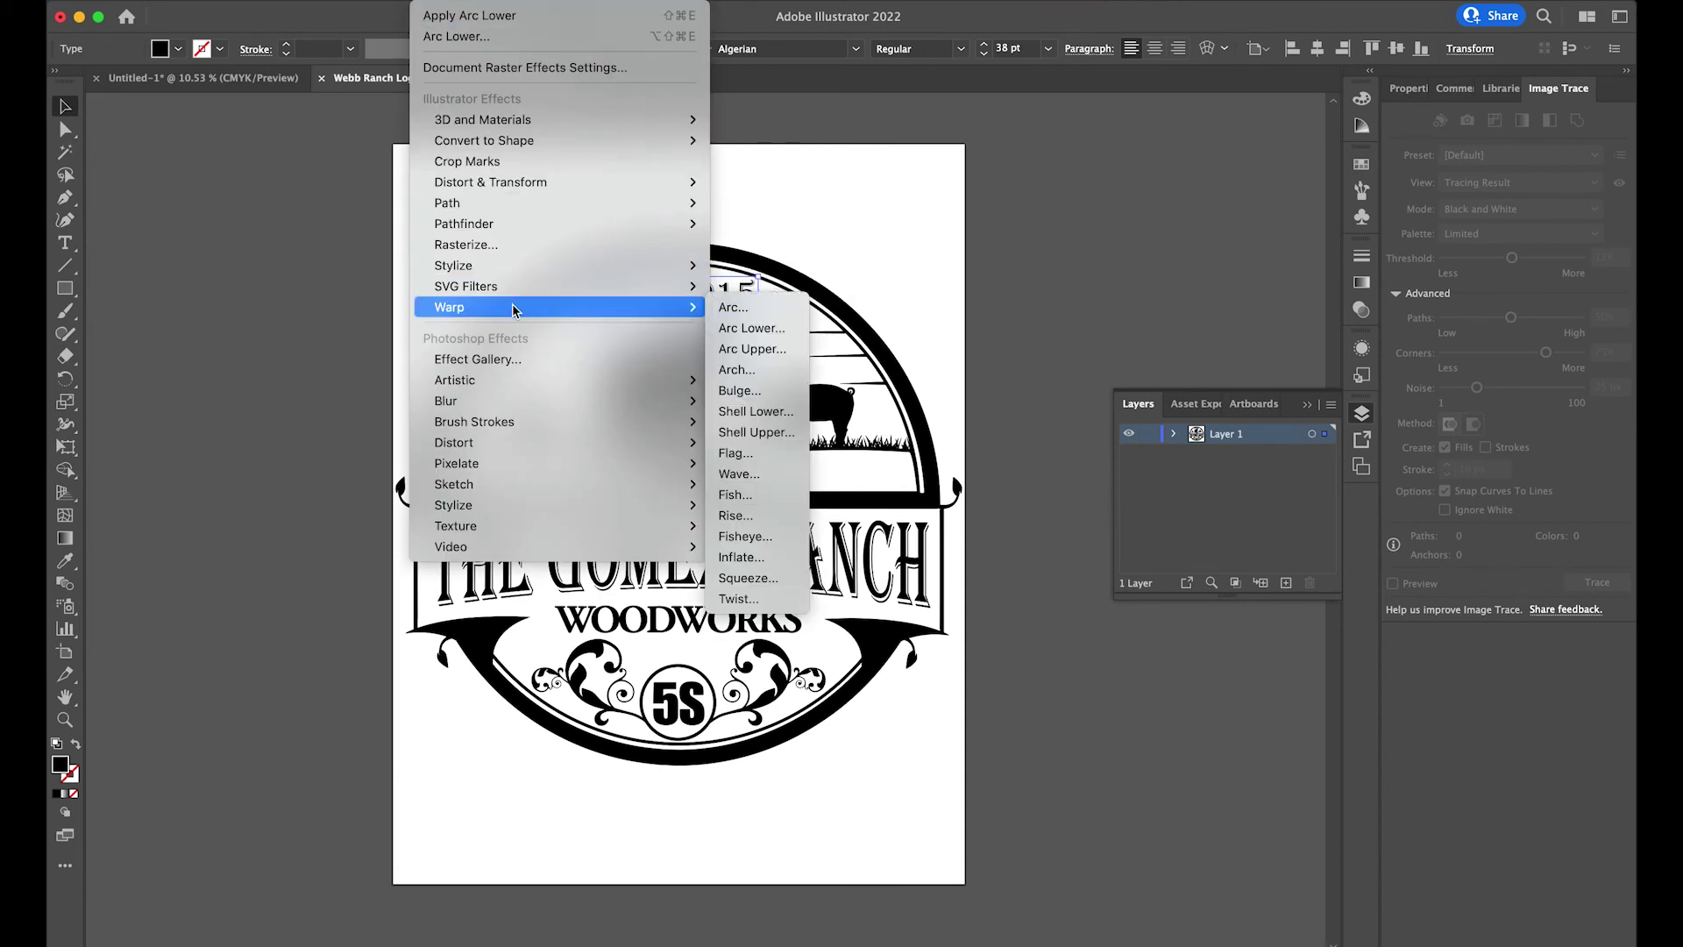
left_click(764, 308)
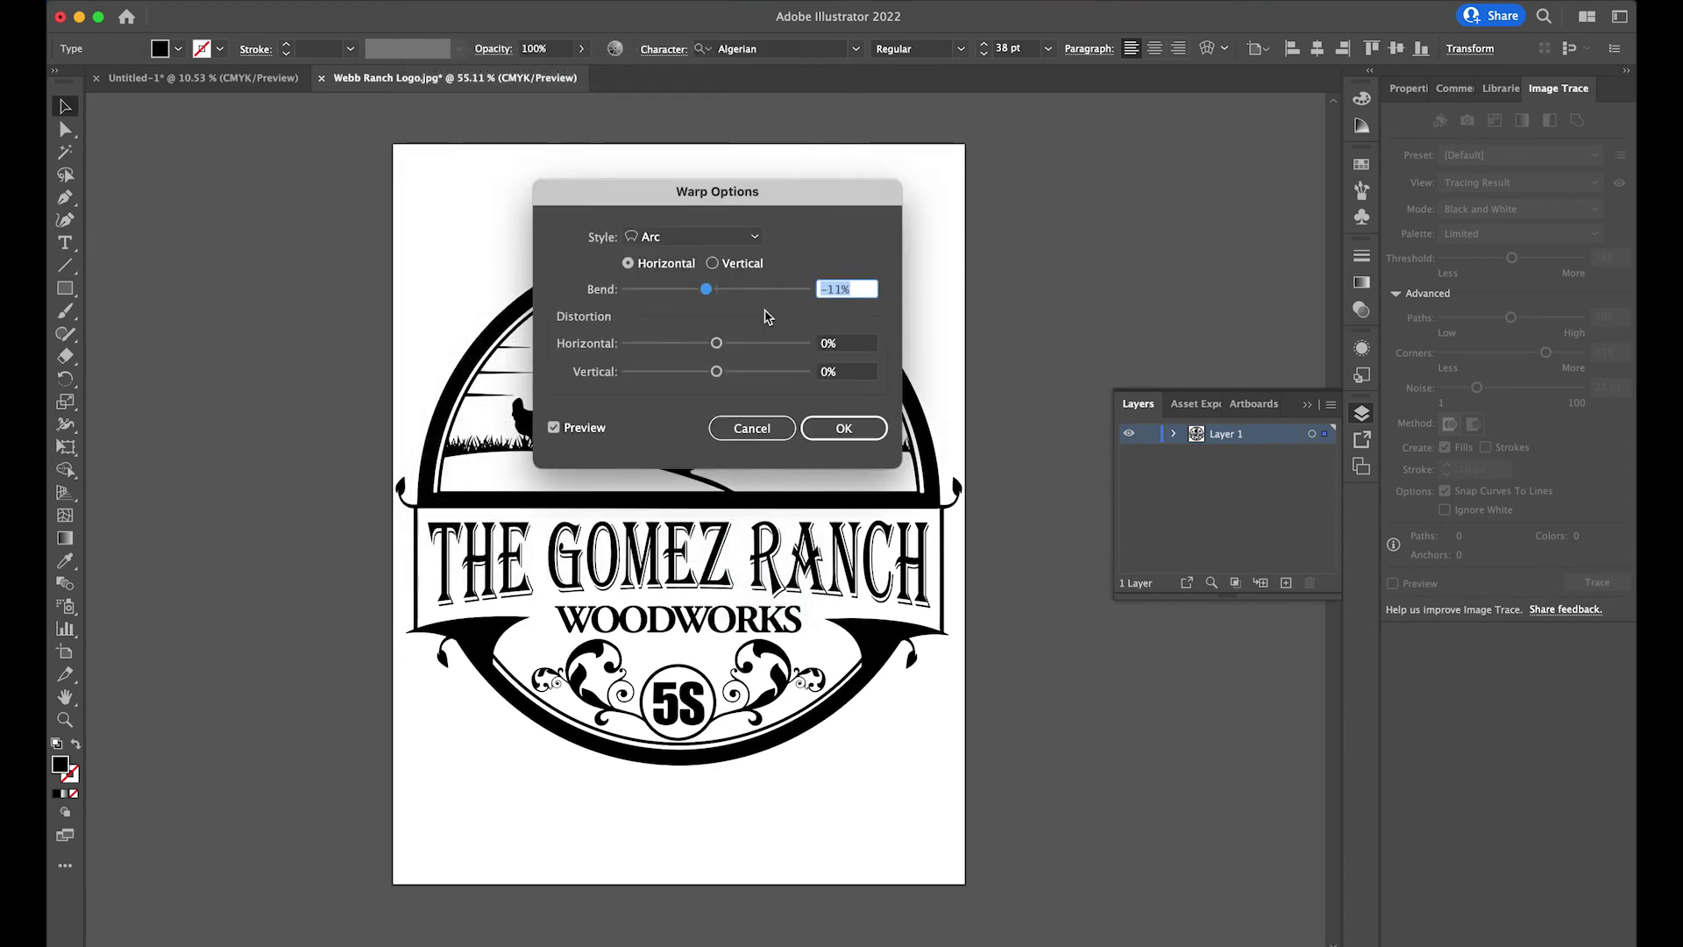
left_click_drag(742, 209, 719, 485)
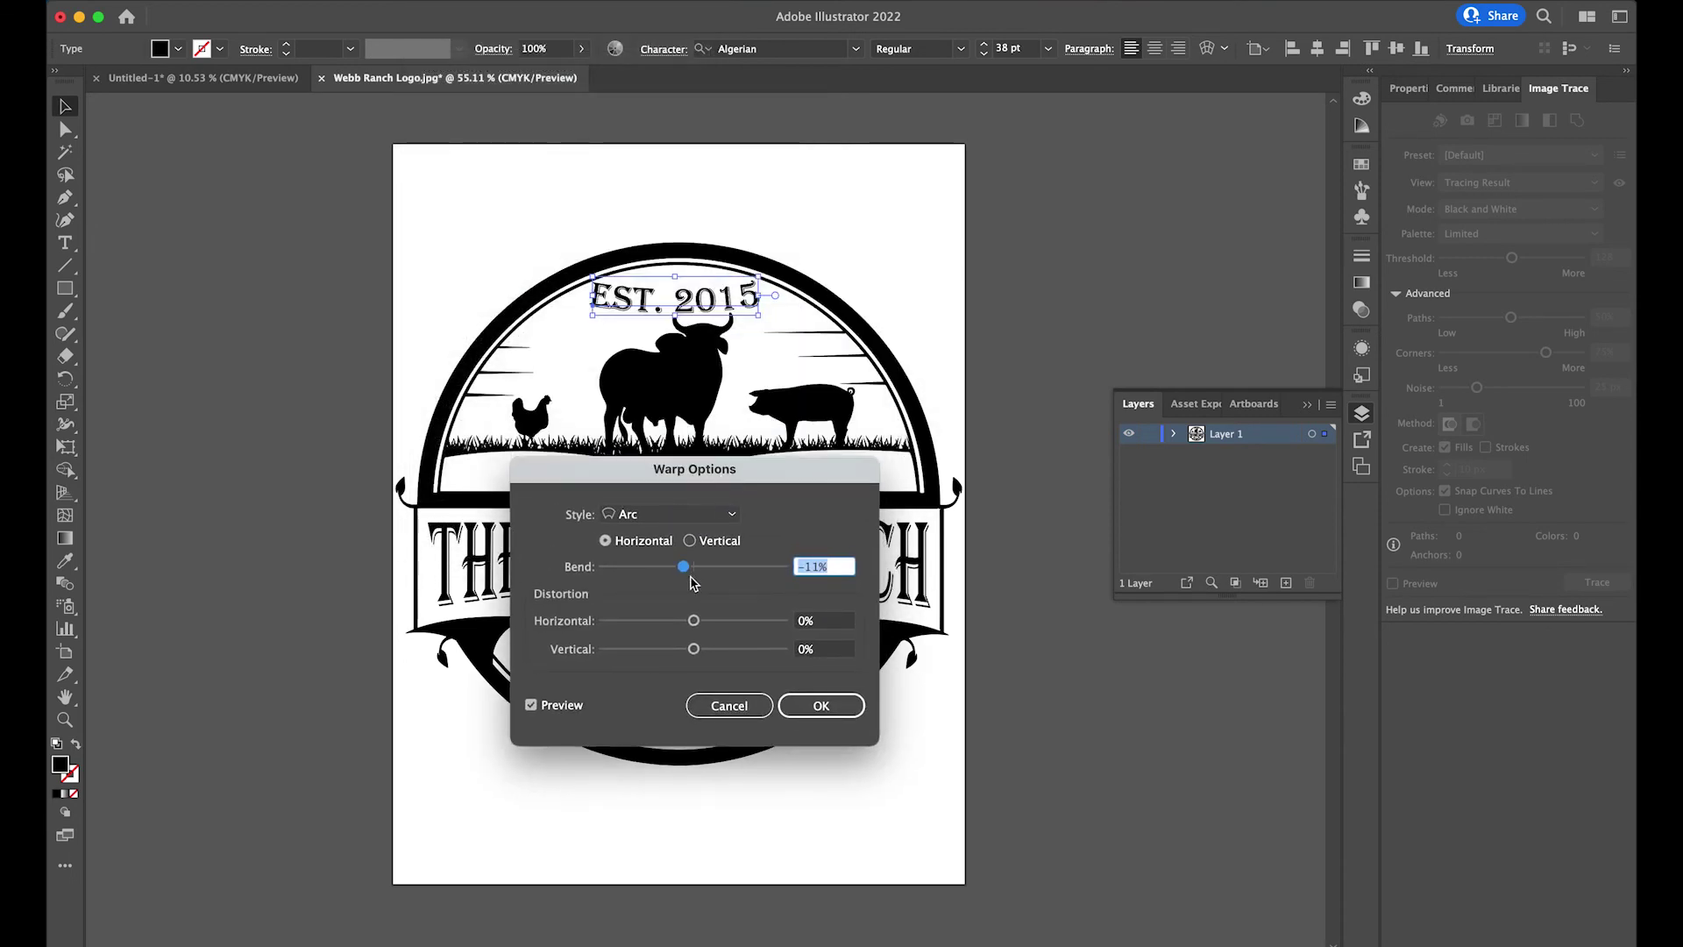
left_click_drag(688, 581, 717, 571)
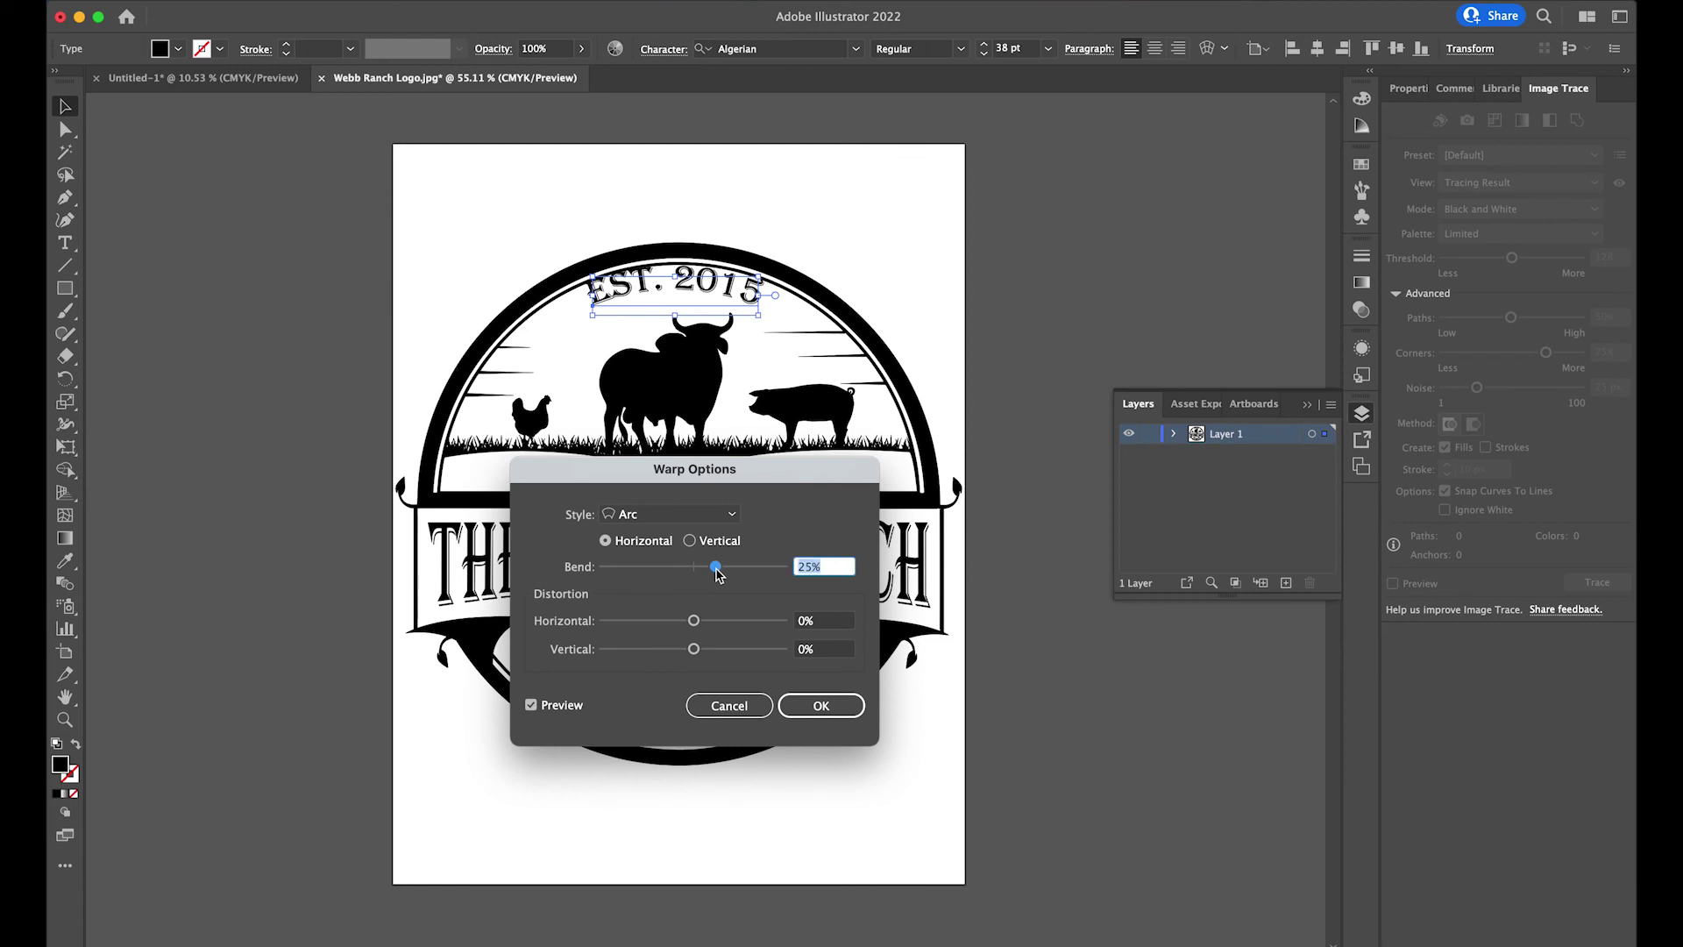
left_click_drag(718, 571, 716, 572)
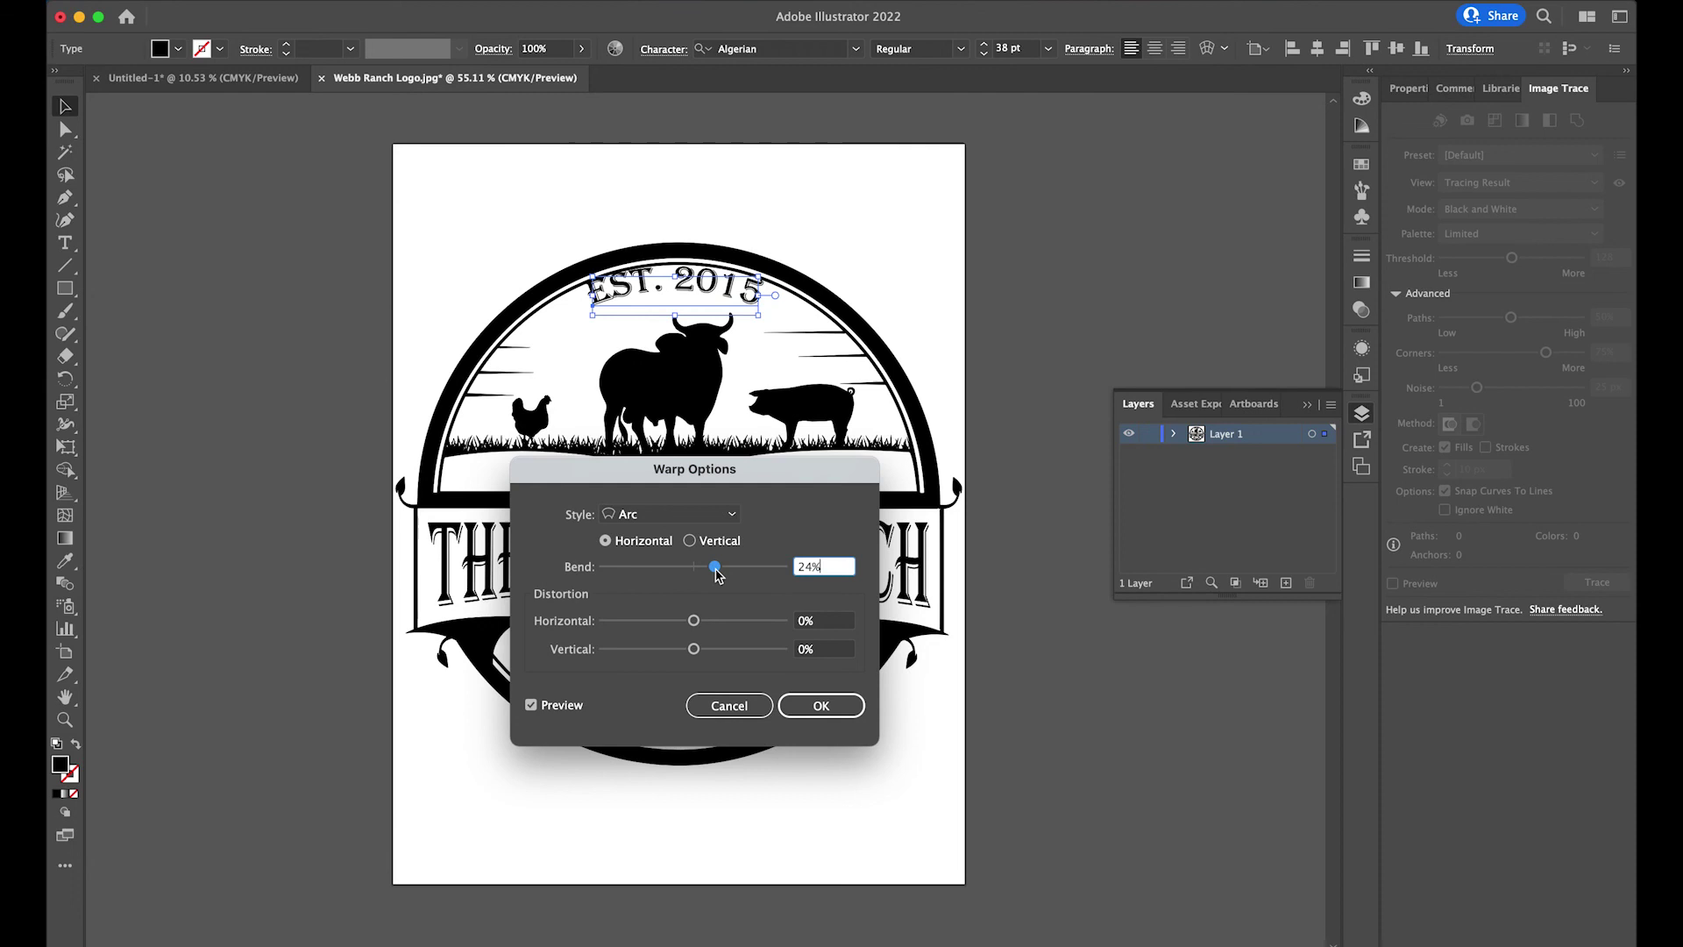
left_click(797, 709)
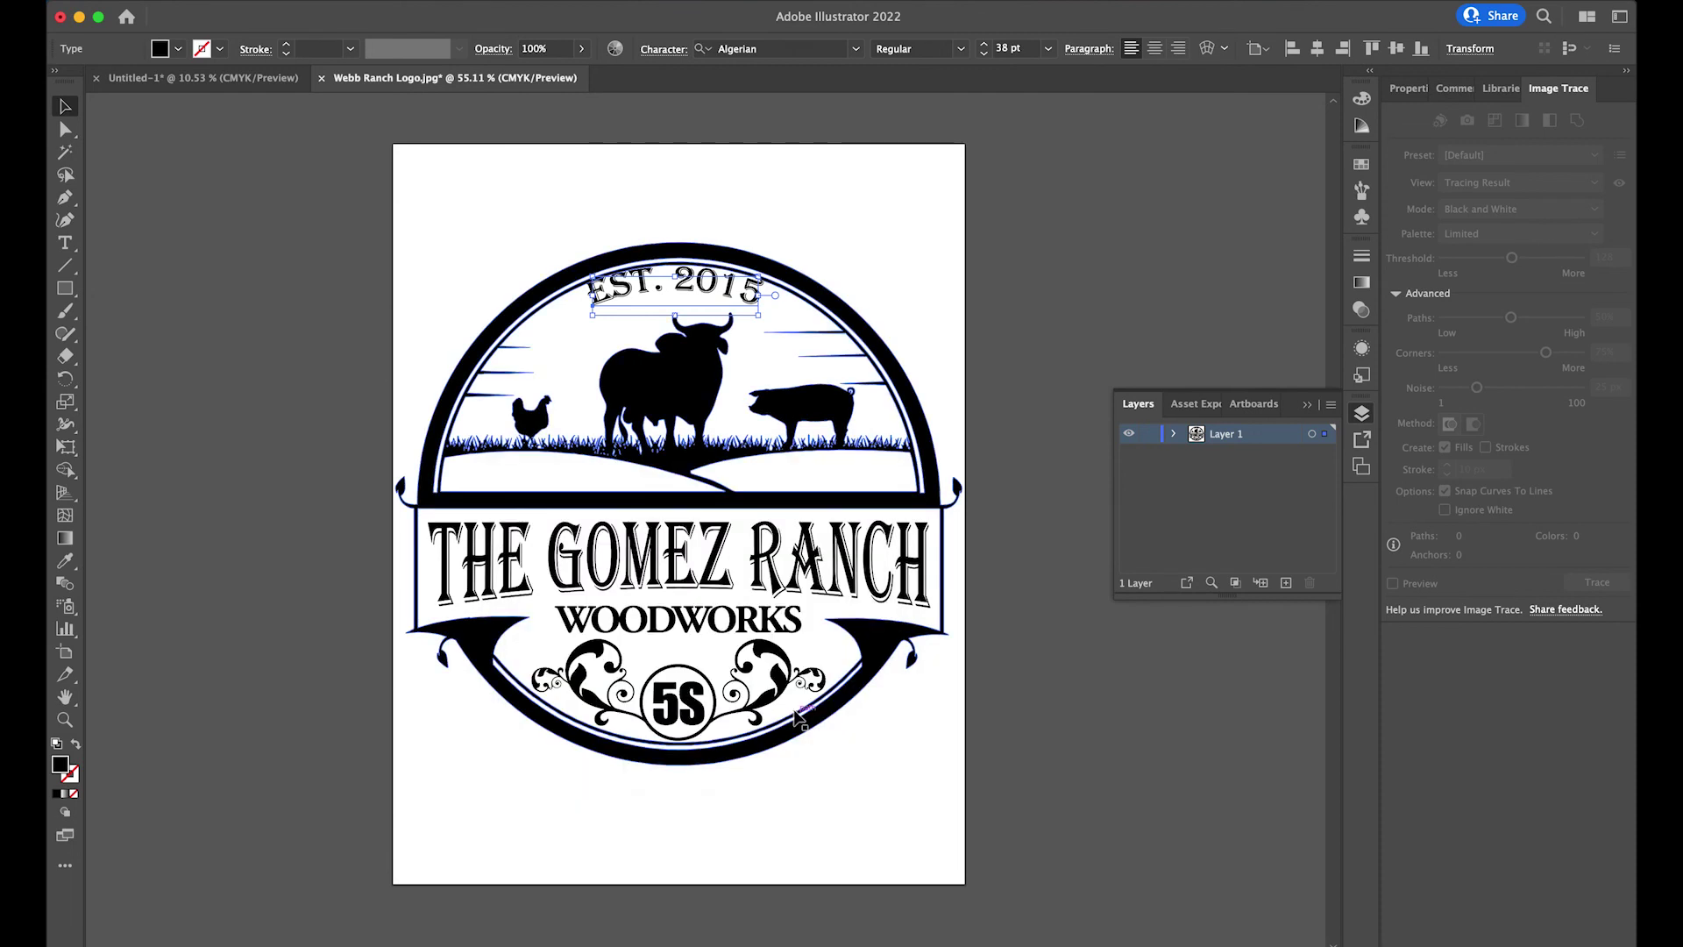
Step: Nudge the arced 'EST. 2015' one step right and down to centre it under the arch, then deselect
key("Right")
key("Right")
key("Right")
key("Right")
key("Right")
key("Down")
key("Down")
key("Down")
key("Down")
key("Down")
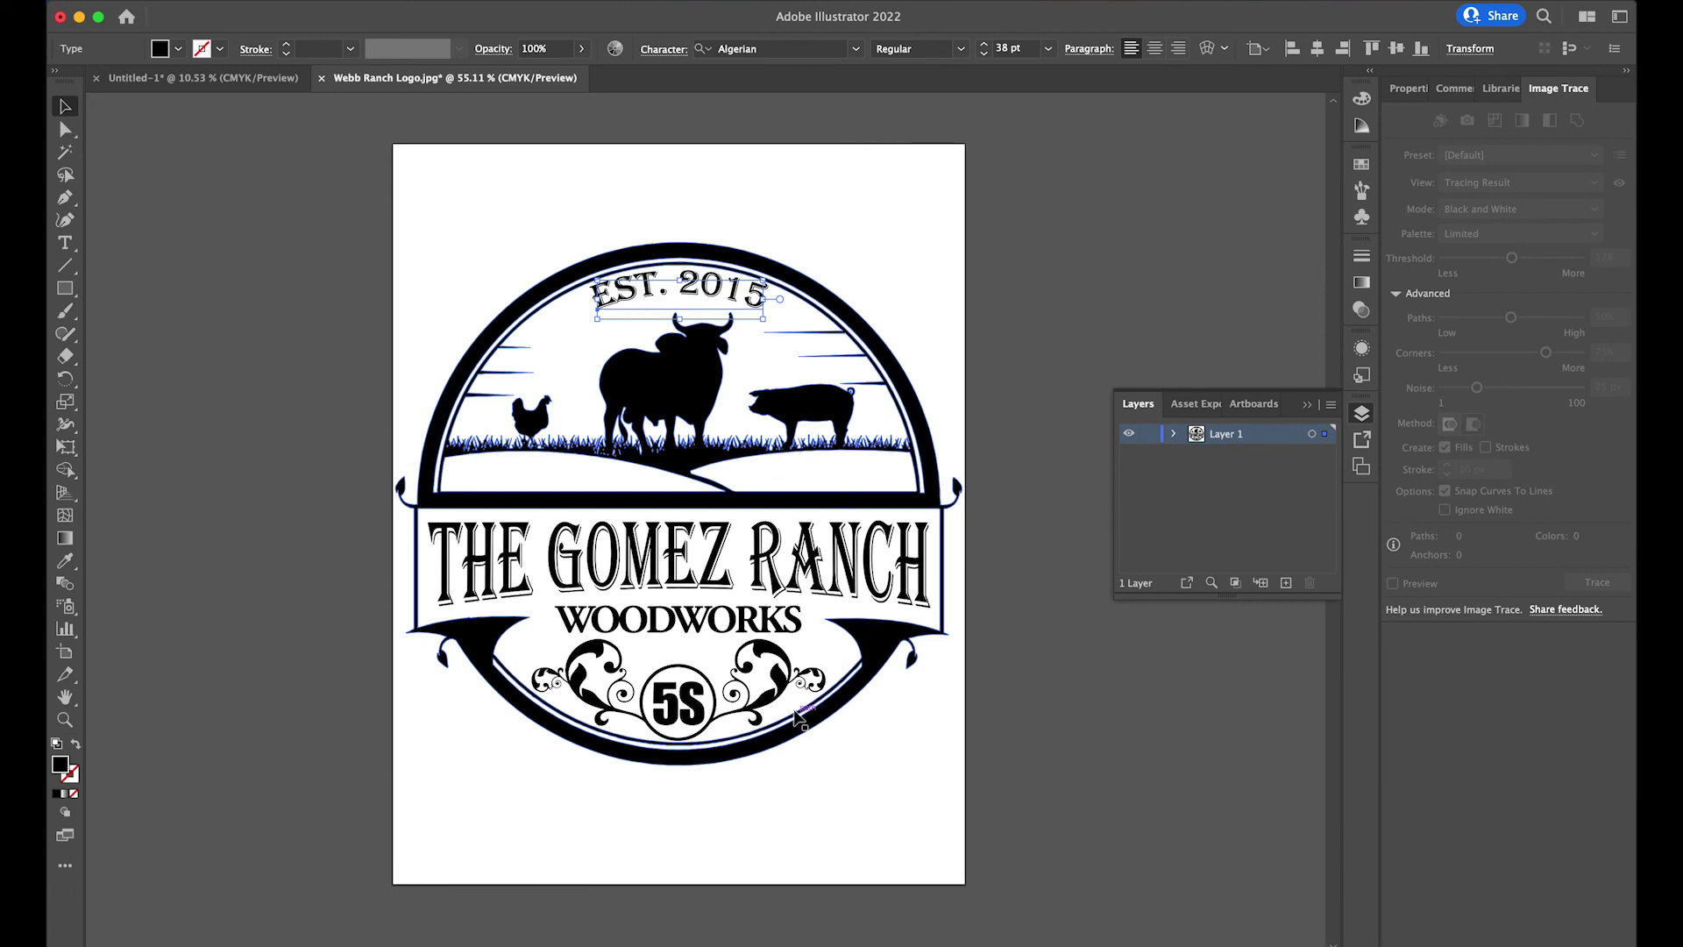
left_click(1074, 350)
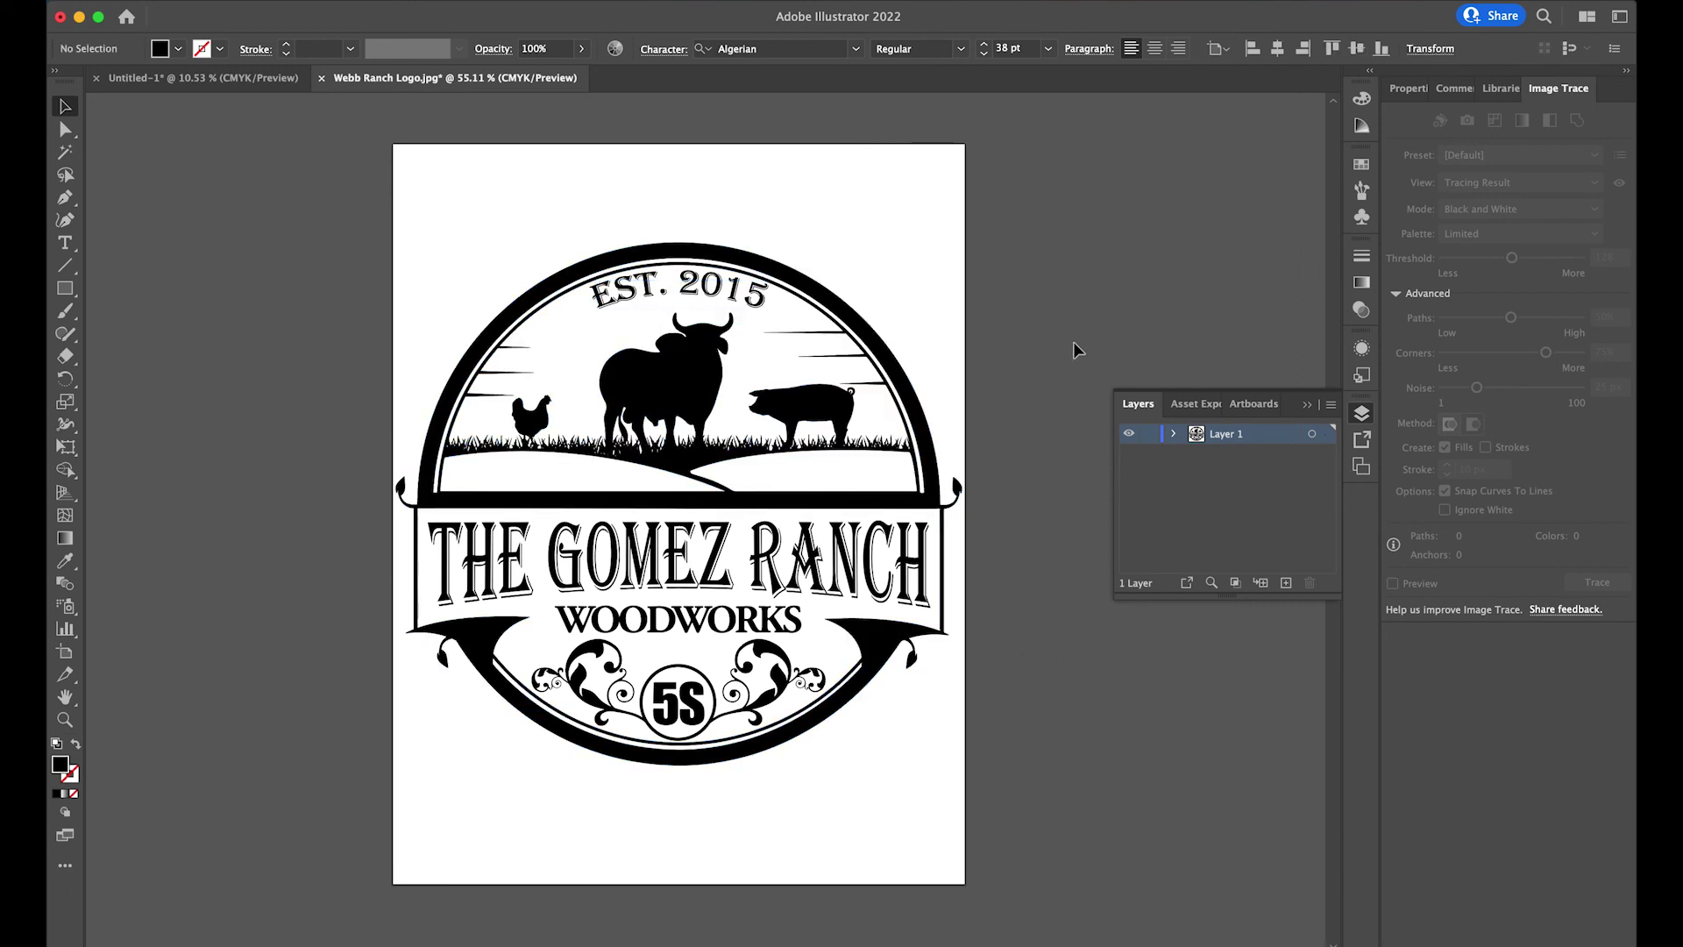